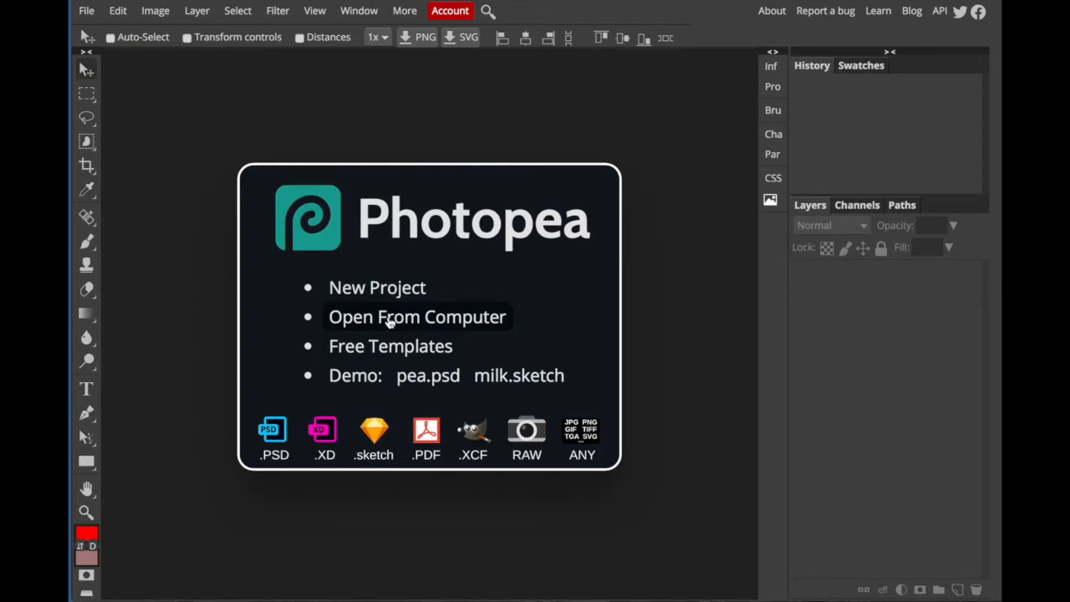
Step: Preview the bedroom photo 213503501.jpg from the Alterations folder on the computer and open it for editing
{"action": "left_click", "coordinate": [388, 319]}
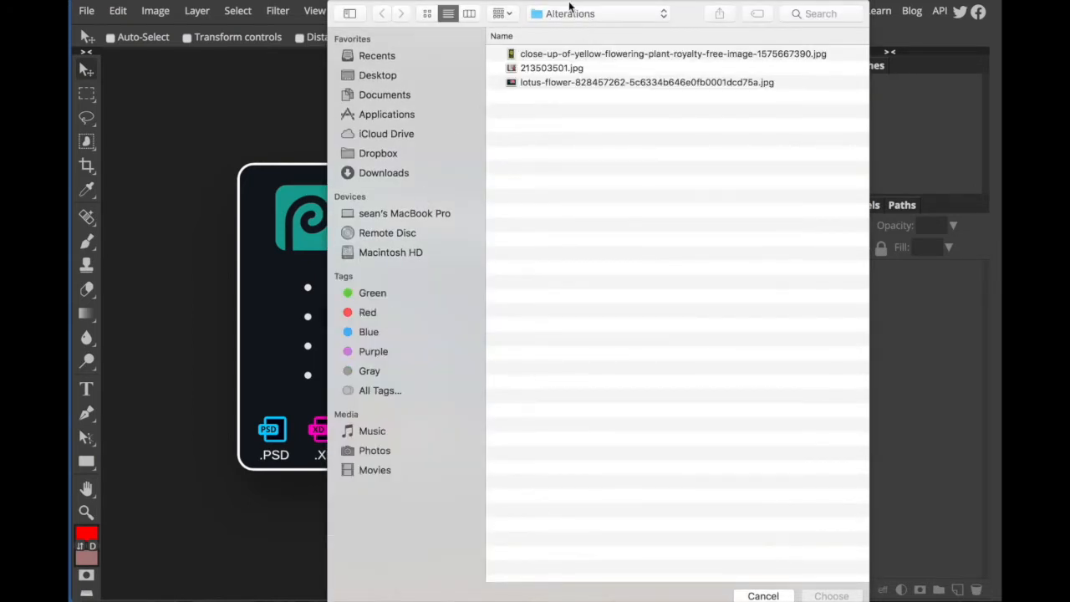
{"action": "left_click", "coordinate": [549, 67]}
{"action": "key", "text": "space"}
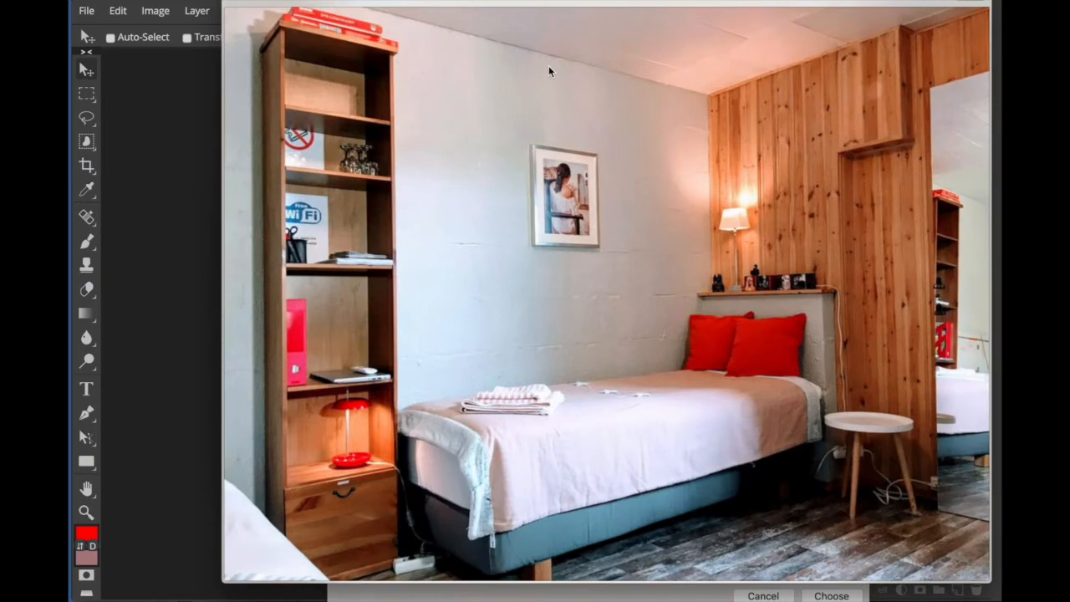
{"action": "key", "text": "space"}
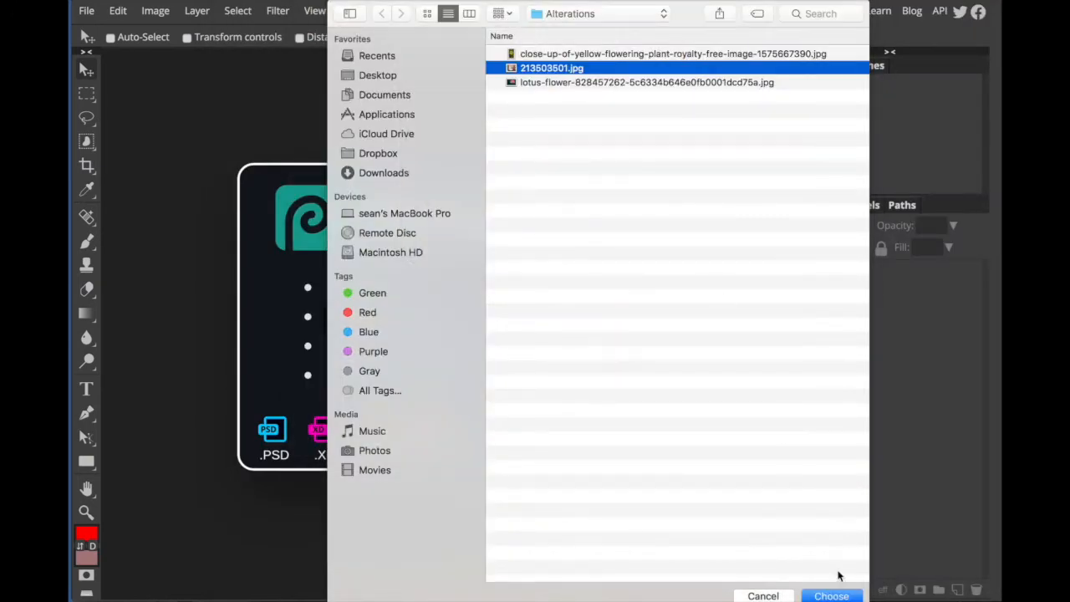
{"action": "left_click", "coordinate": [831, 596]}
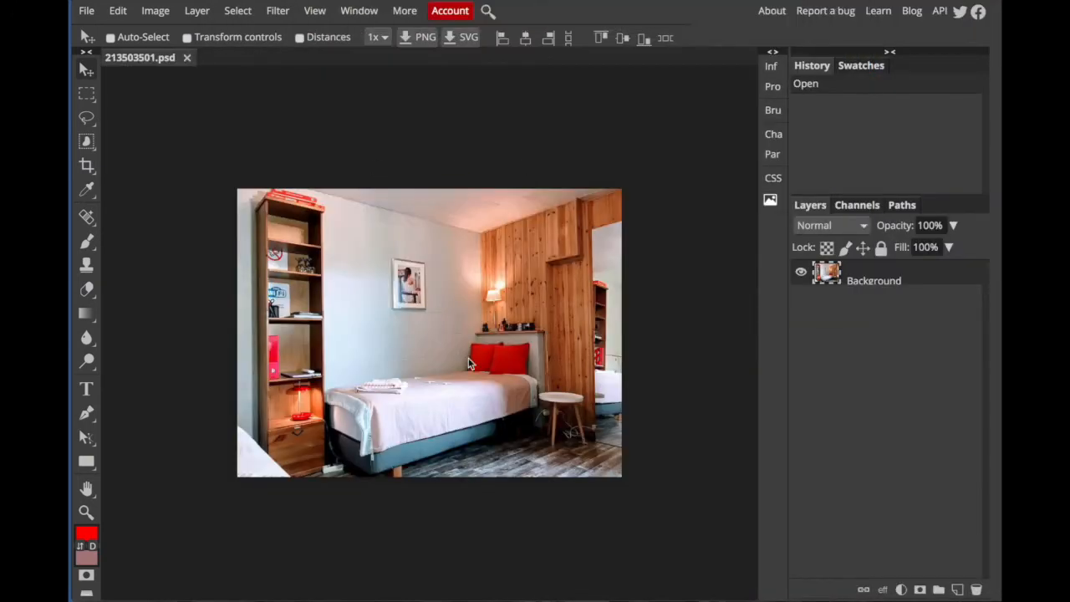
Step: Duplicate the Background layer so the original photo stays untouched
{"action": "key", "text": "super+plus"}
{"action": "key", "text": "super+minus"}
{"action": "left_click_drag", "start_coordinate": [870, 283], "coordinate": [957, 590]}
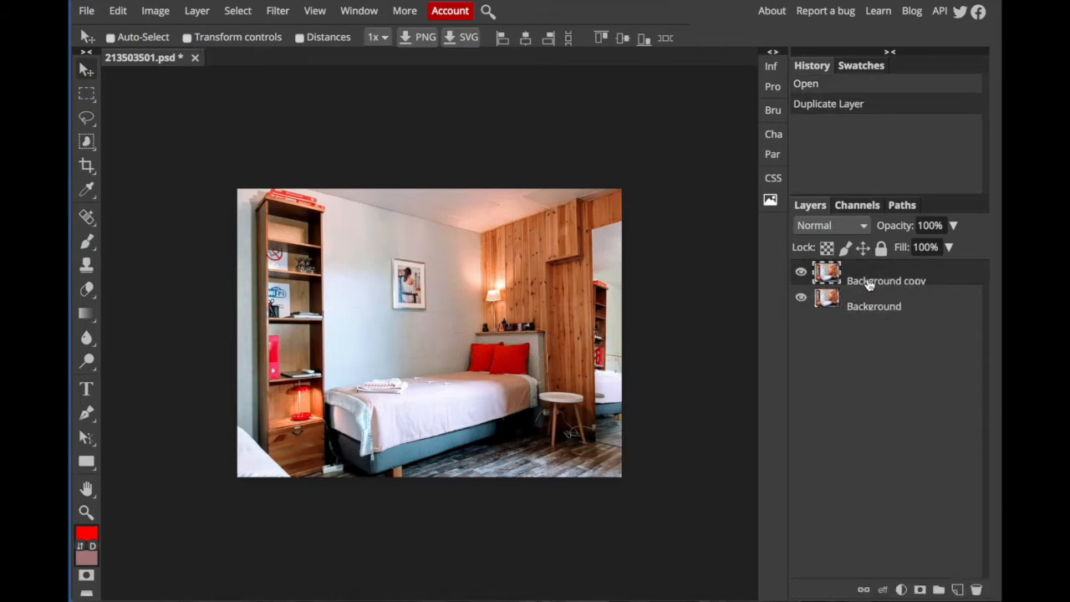
Step: Activate the Pen tool and set its shape fill to none
{"action": "key", "text": "ctrl+plus"}
{"action": "left_click_drag", "start_coordinate": [376, 335], "coordinate": [519, 391]}
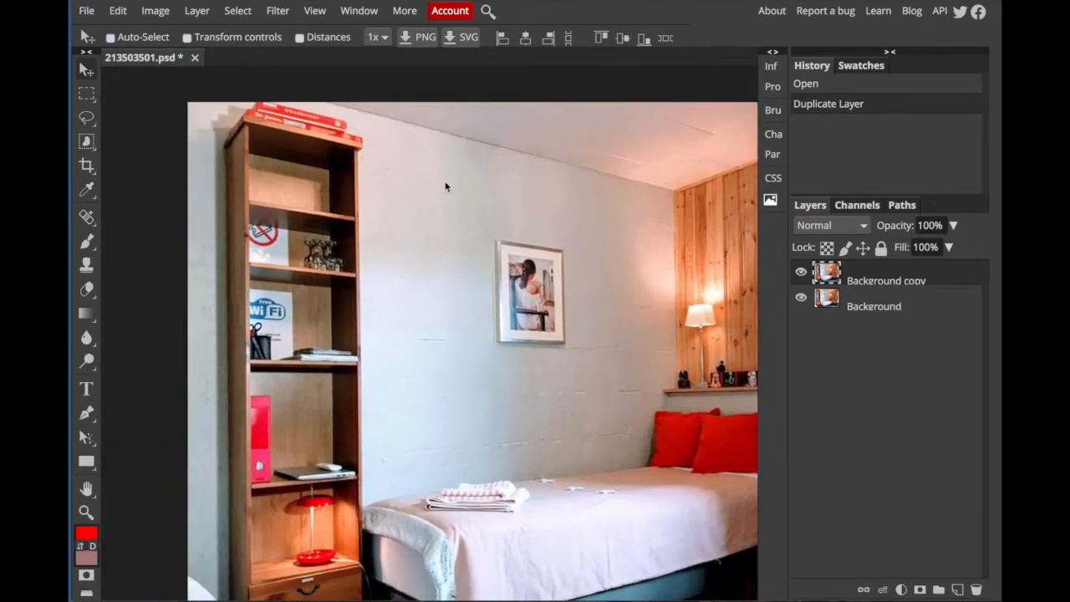
{"action": "scroll", "coordinate": [335, 264], "scroll_direction": "down", "scroll_amount": 1}
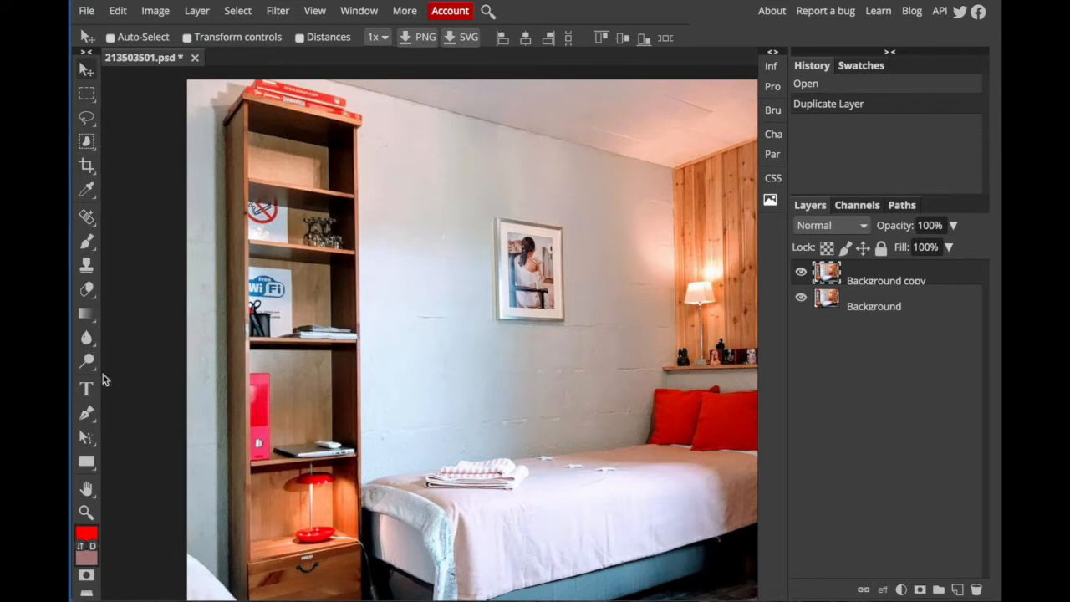
{"action": "left_click", "coordinate": [86, 413]}
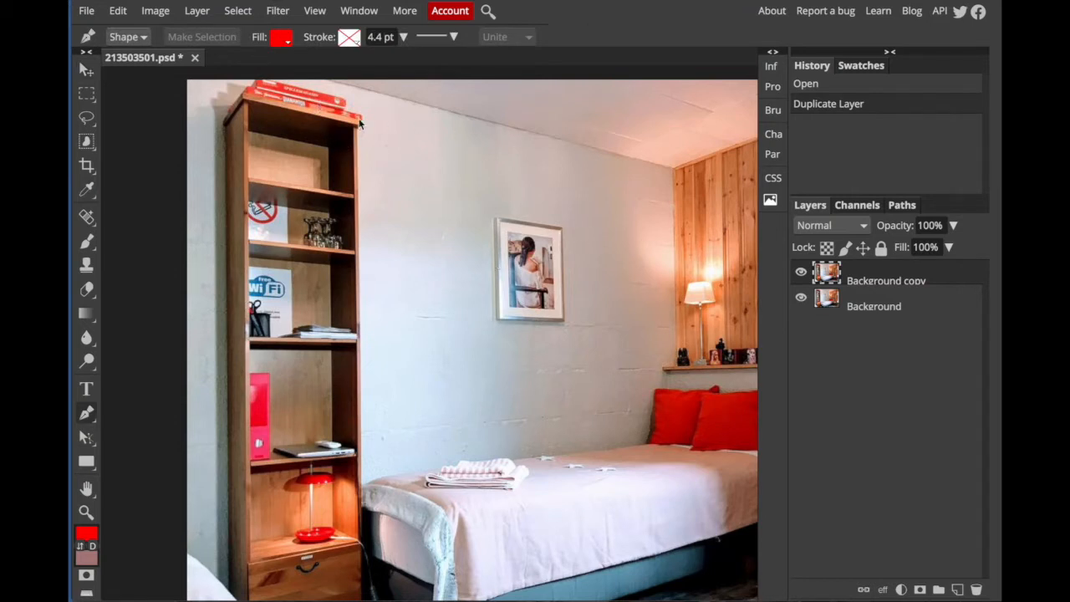
{"action": "left_click", "coordinate": [286, 42]}
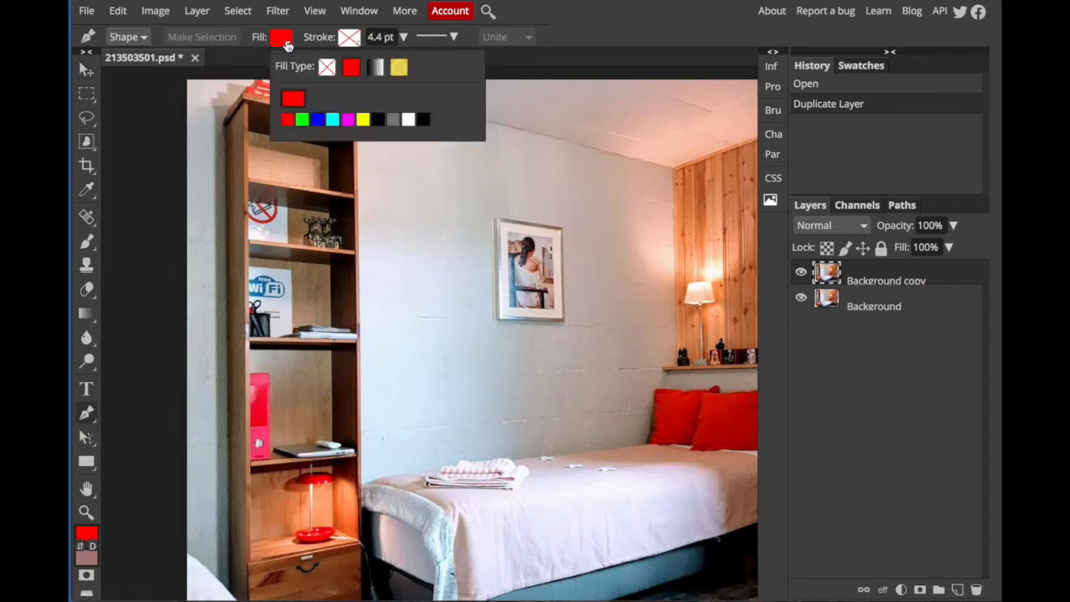
{"action": "left_click", "coordinate": [326, 67]}
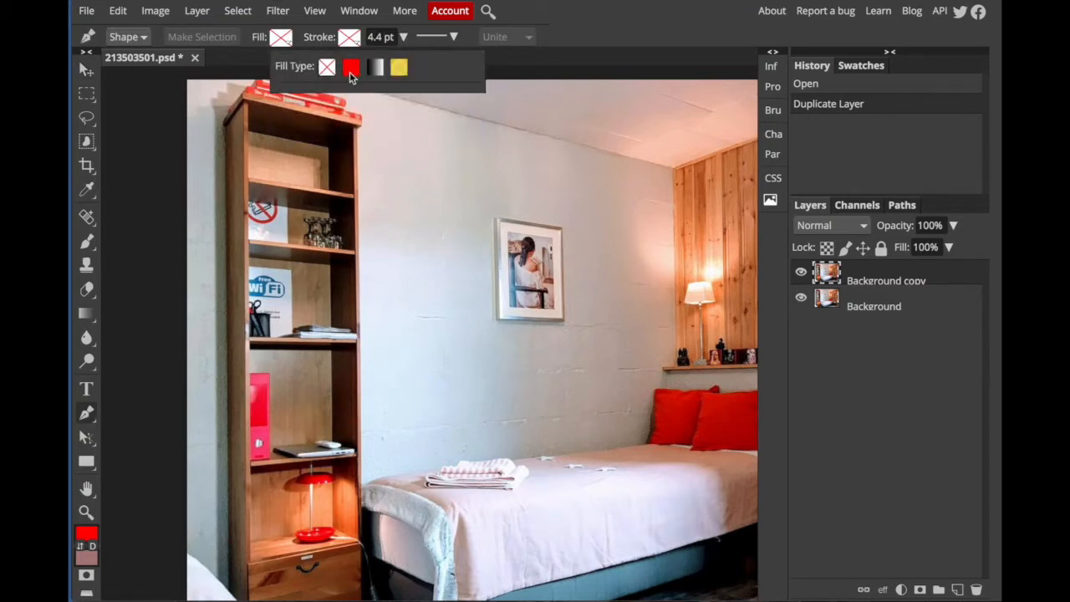
{"action": "left_click", "coordinate": [247, 77]}
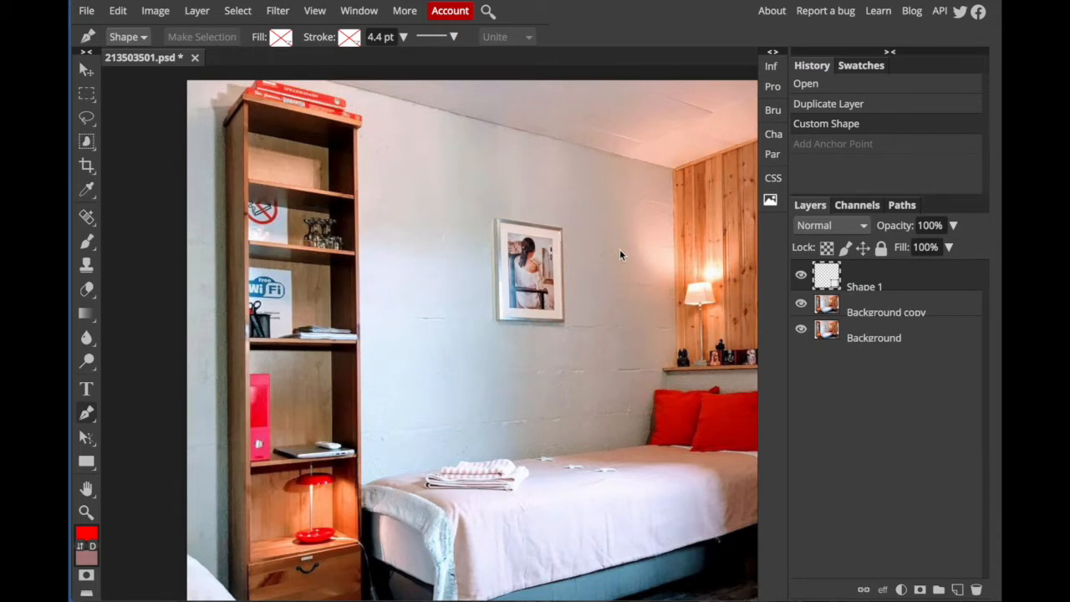
Step: Start a pen path at the wall's upper corner beside the wood panelling and run it straight down to the shelf
{"action": "left_click", "coordinate": [672, 170]}
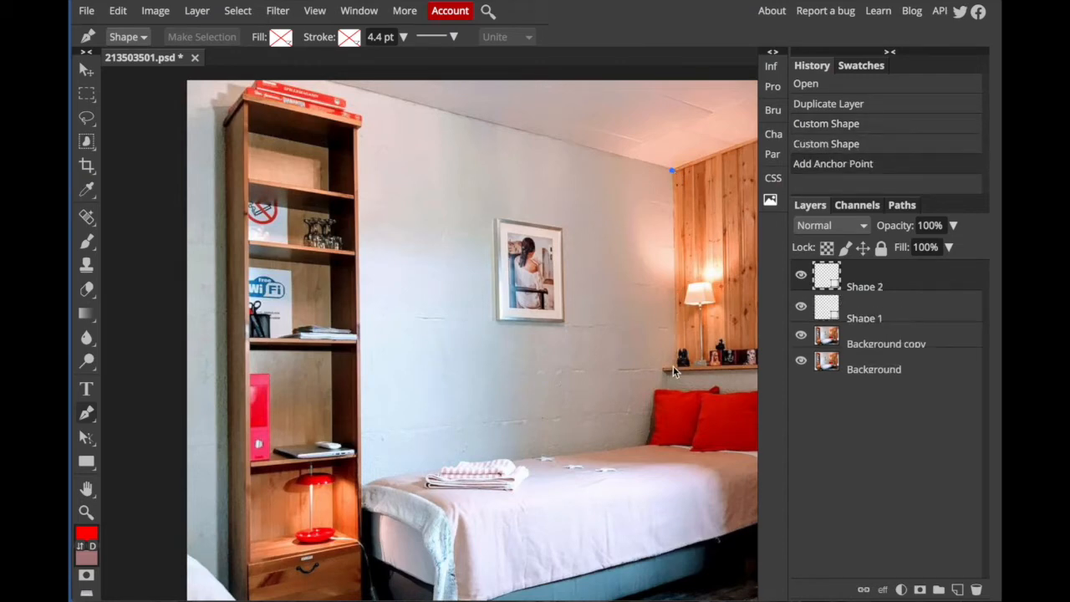
{"action": "scroll", "coordinate": [674, 366], "scroll_direction": "up", "scroll_amount": 5}
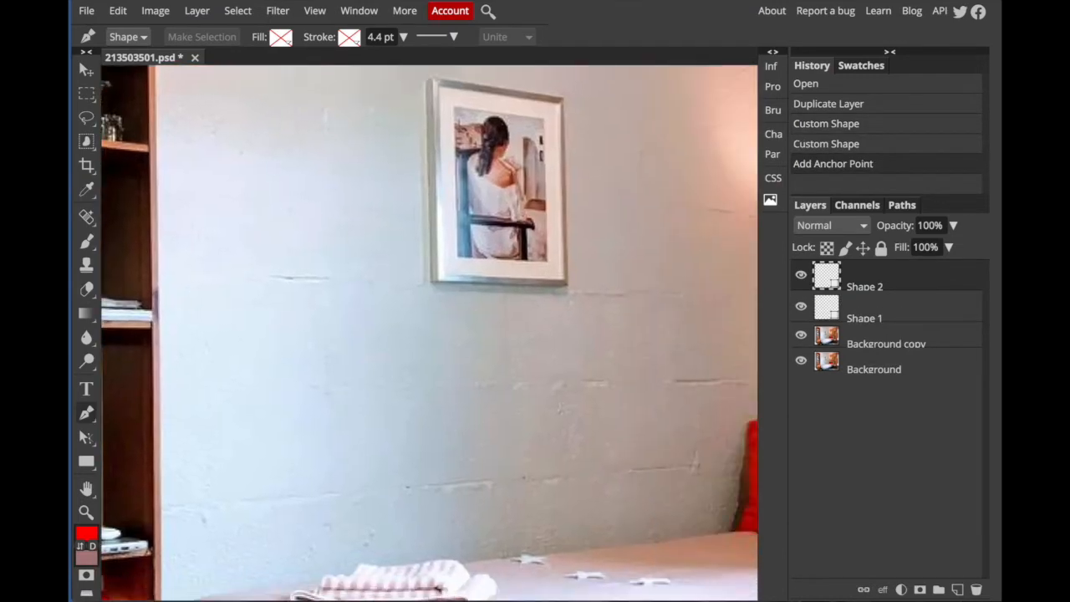
{"action": "scroll", "coordinate": [588, 366], "scroll_direction": "right", "scroll_amount": 3}
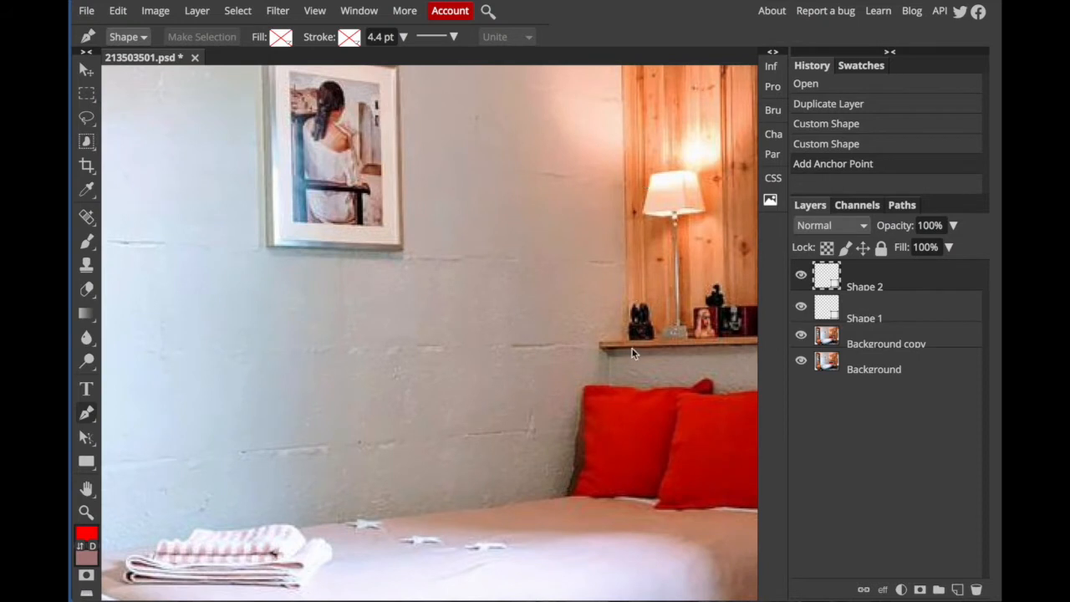
{"action": "left_click", "coordinate": [623, 340]}
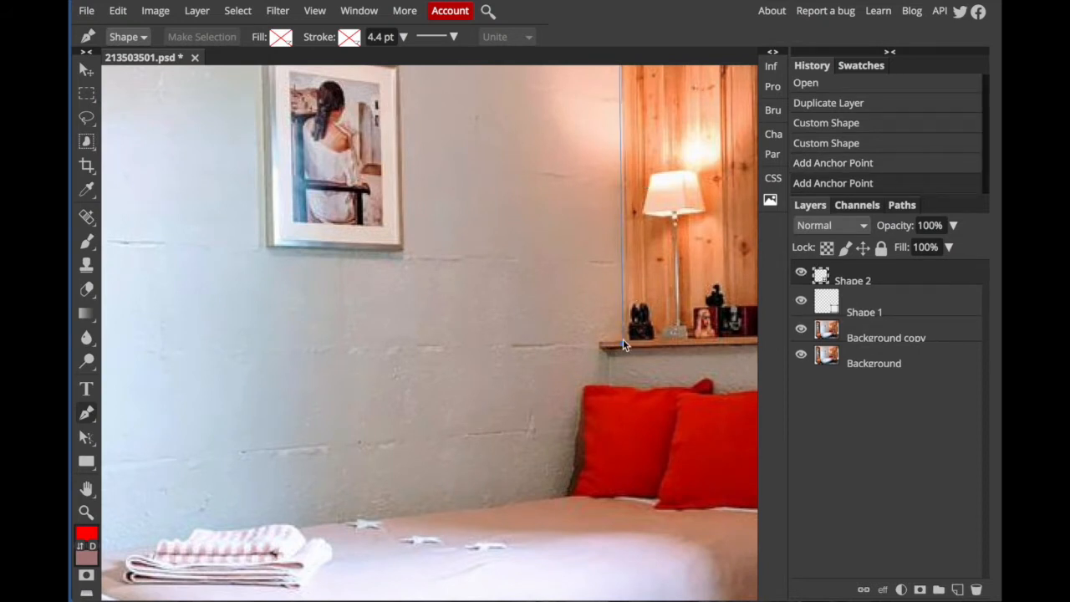
{"action": "key", "text": "ctrl+z"}
{"action": "left_click", "coordinate": [623, 342]}
{"action": "key", "text": "ctrl+z"}
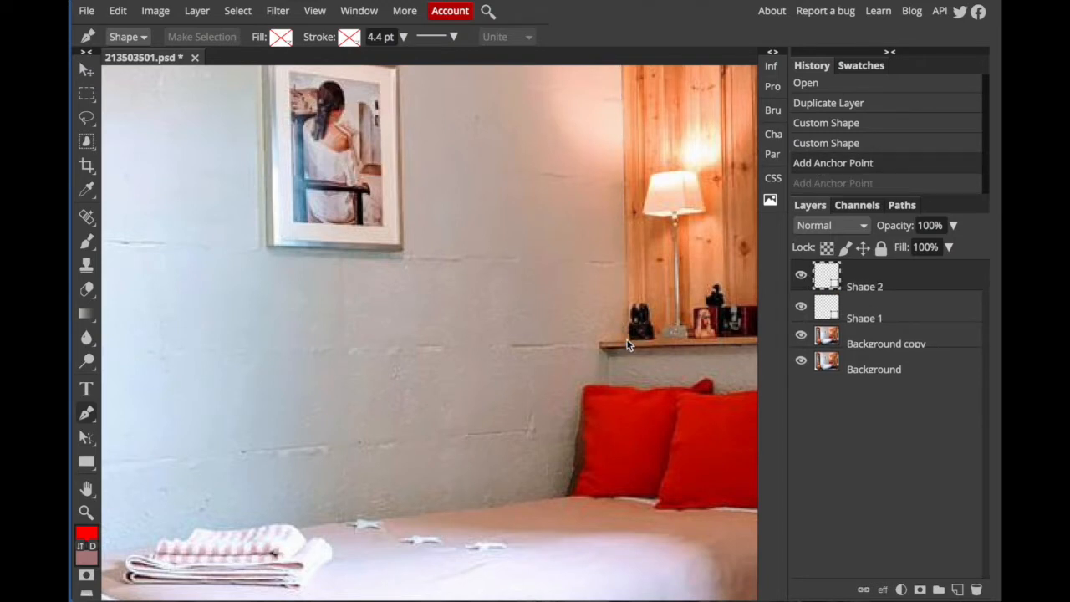
{"action": "left_click", "coordinate": [623, 341]}
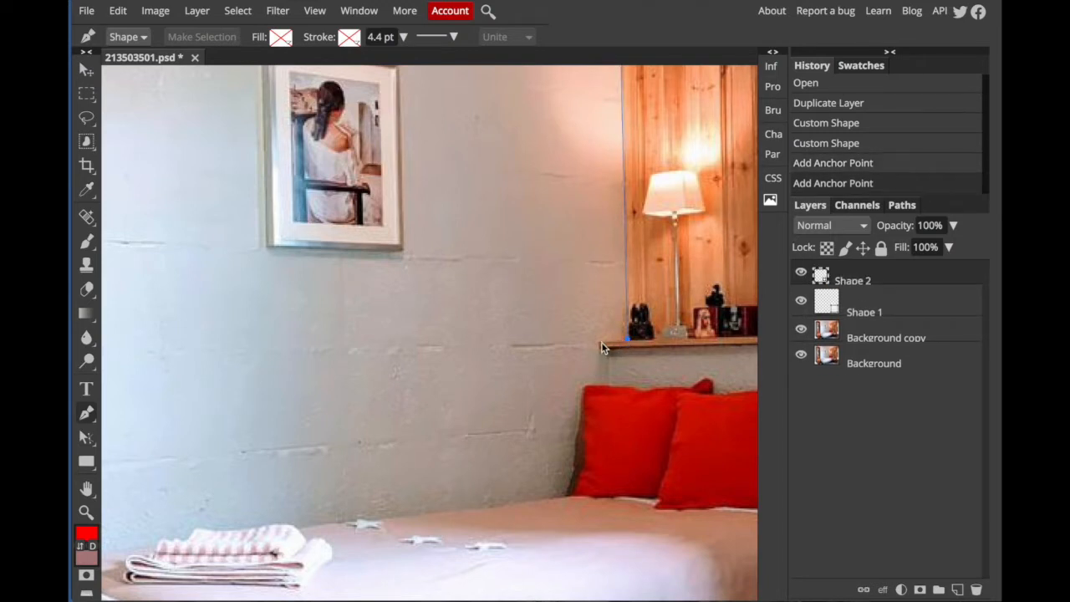
Step: Continue the path around the protruding end of the shelf and down the wall corner to the top of the red pillow
{"action": "left_click", "coordinate": [599, 343]}
{"action": "key", "text": "ctrl+z"}
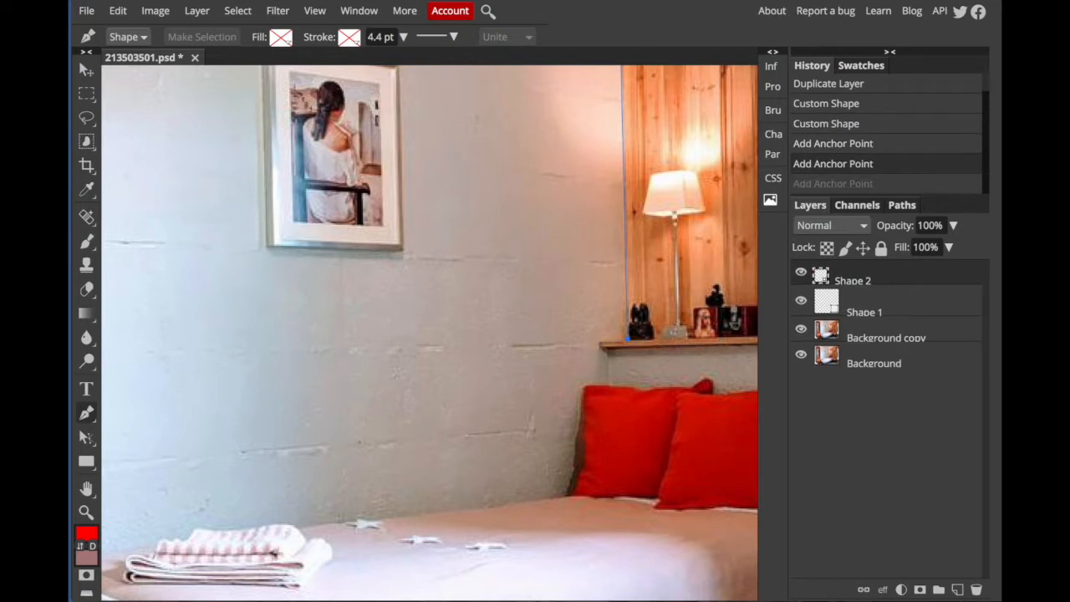
{"action": "left_click", "coordinate": [598, 343]}
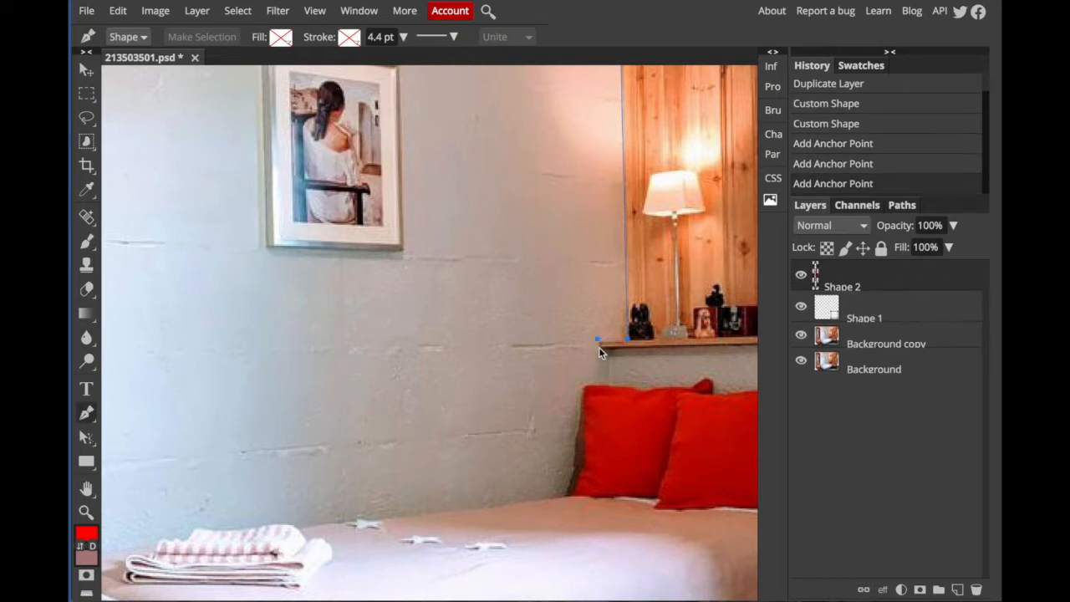
{"action": "key", "text": "ctrl+z"}
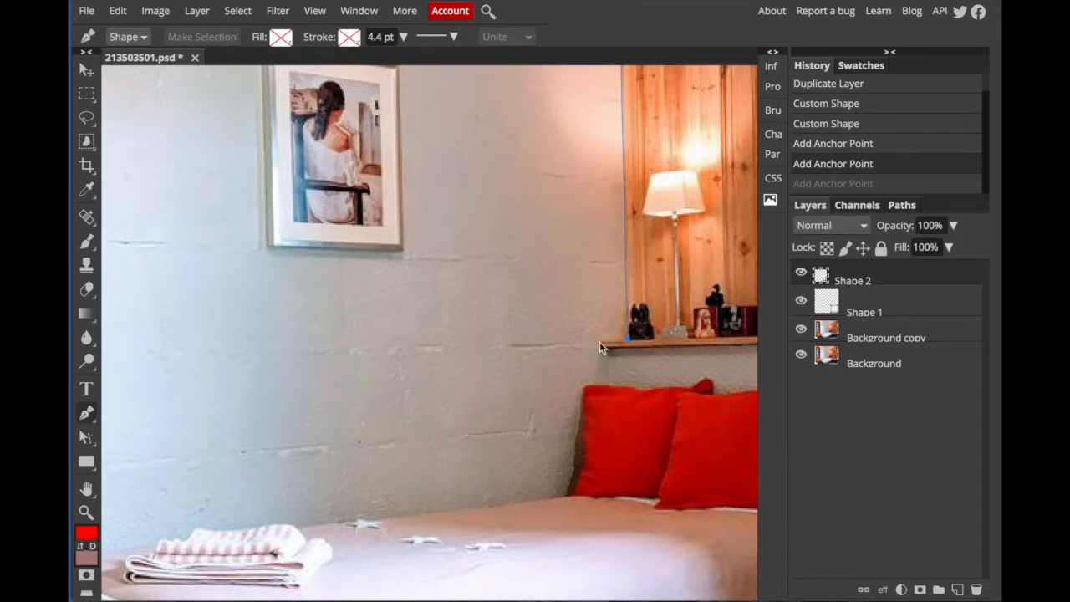
{"action": "left_click", "coordinate": [600, 343]}
{"action": "left_click", "coordinate": [599, 348]}
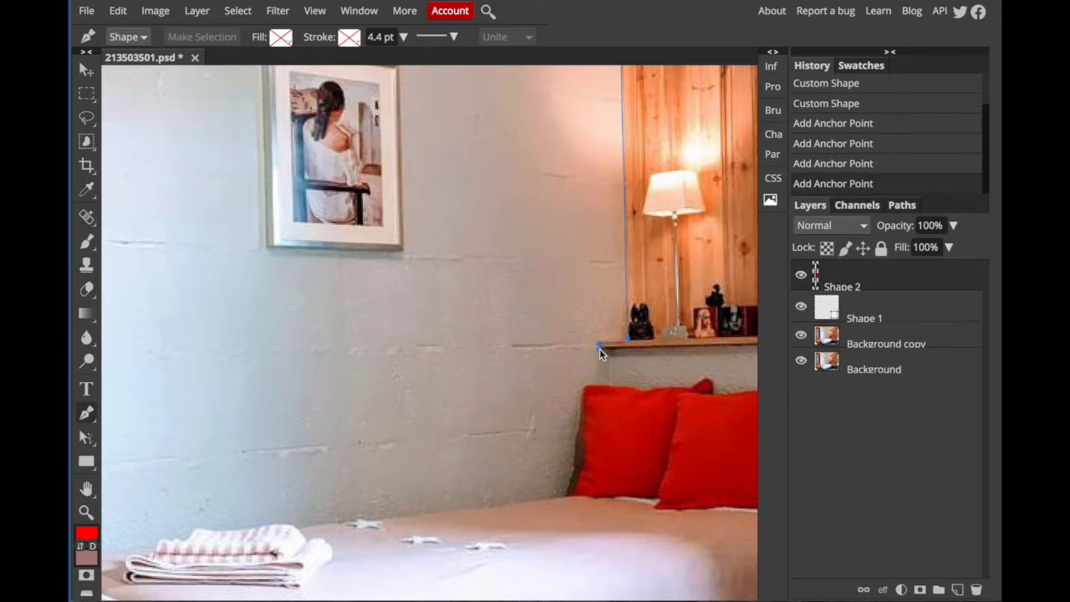
{"action": "left_click", "coordinate": [609, 351]}
{"action": "left_click", "coordinate": [610, 391]}
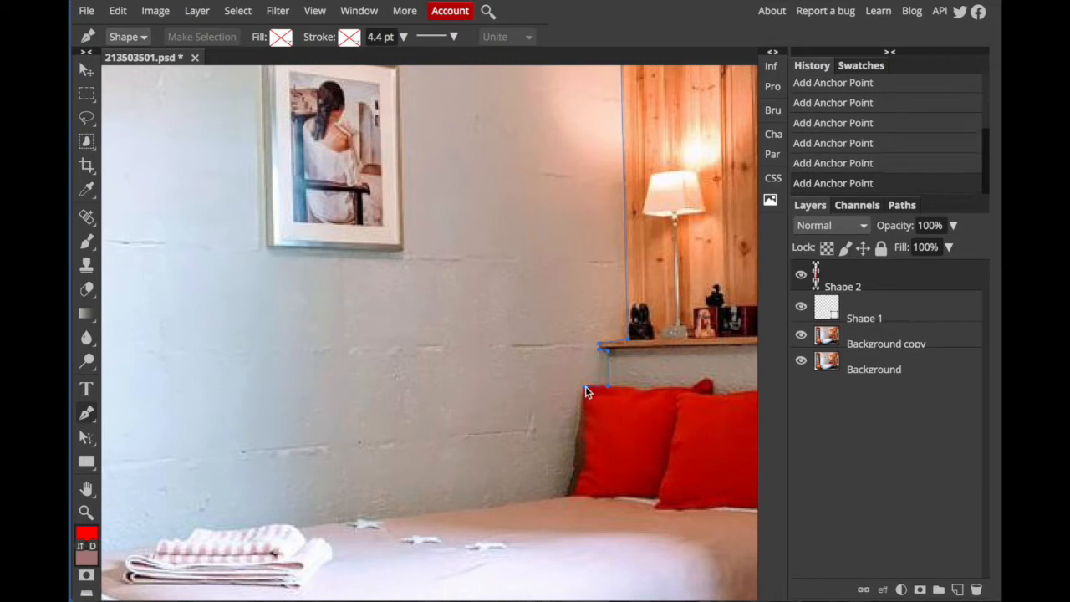
Step: Trace the path down the red pillow's outer edge to the point where it meets the bed
{"action": "left_click", "coordinate": [583, 411]}
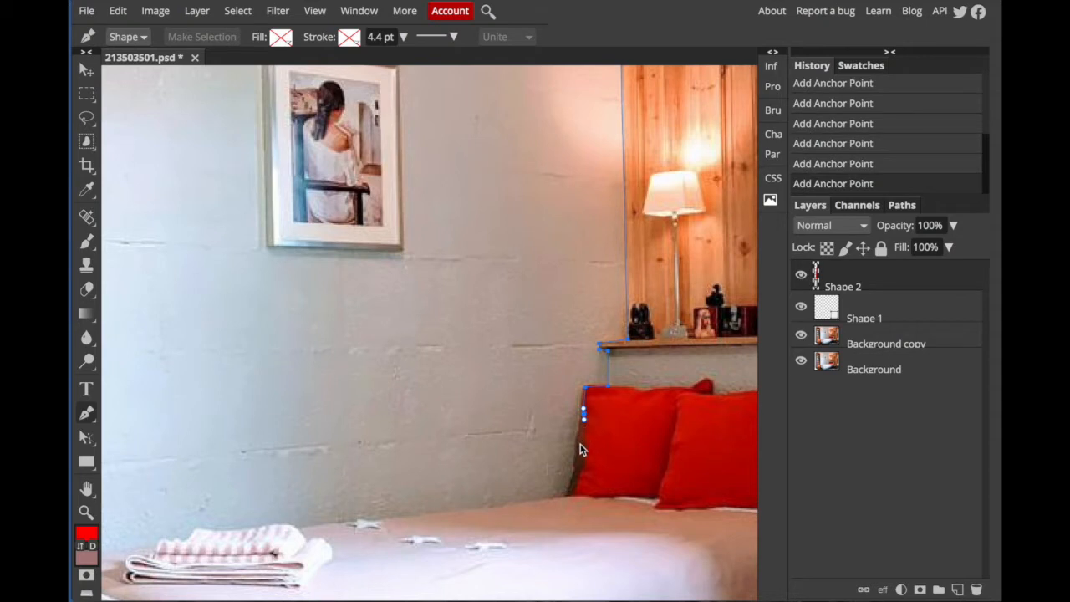
{"action": "left_click", "coordinate": [583, 451]}
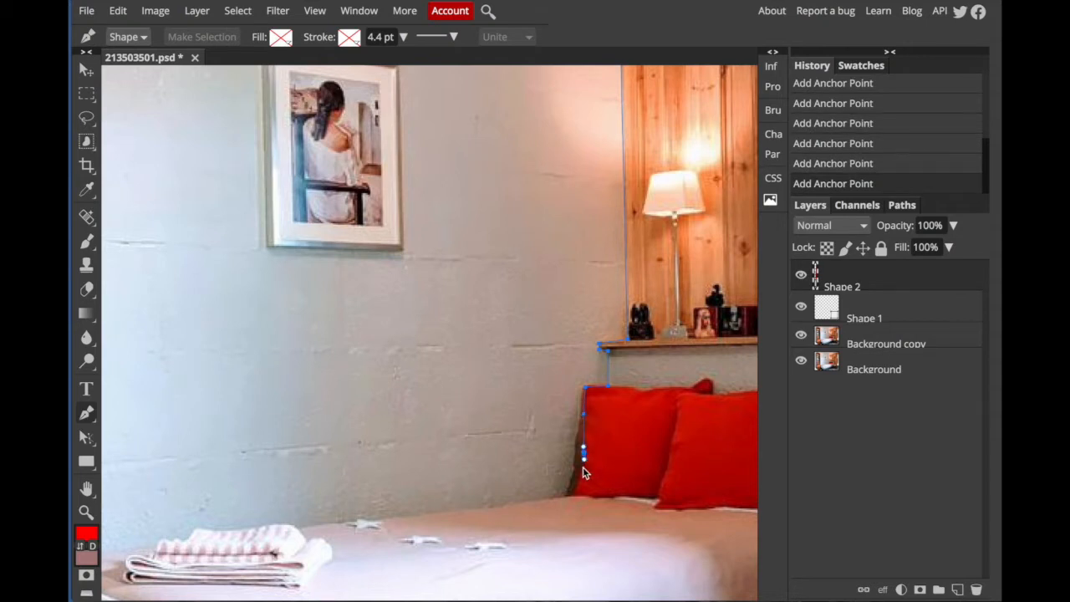
{"action": "left_click", "coordinate": [577, 484]}
{"action": "left_click", "coordinate": [570, 495]}
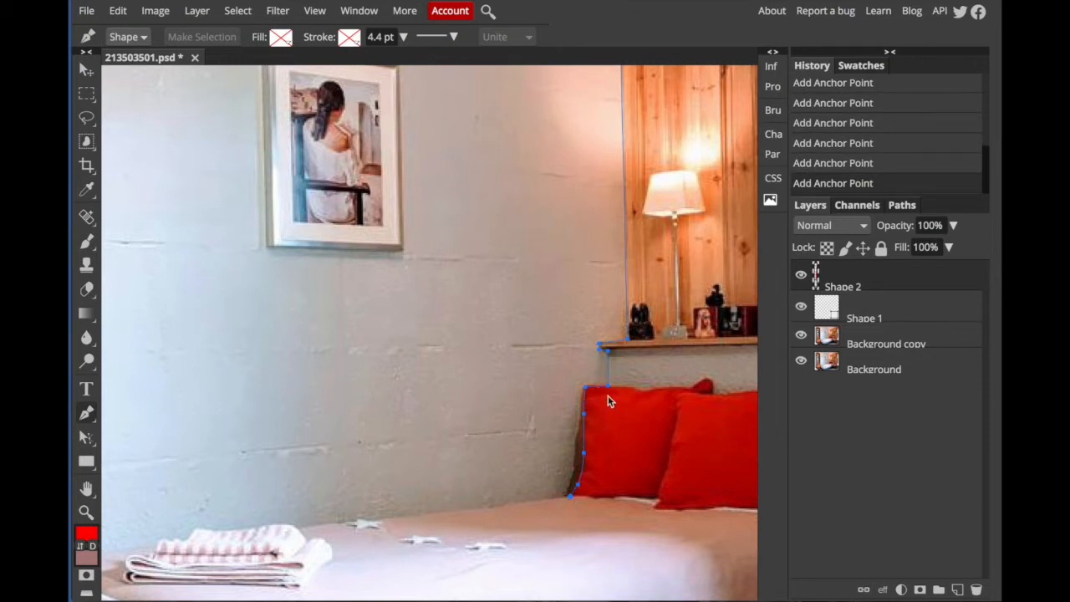
Step: Extend the path along the bed's wall-side edge, past the star decoration, to the folded towels
{"action": "scroll", "coordinate": [427, 340], "scroll_direction": "left", "scroll_amount": 1}
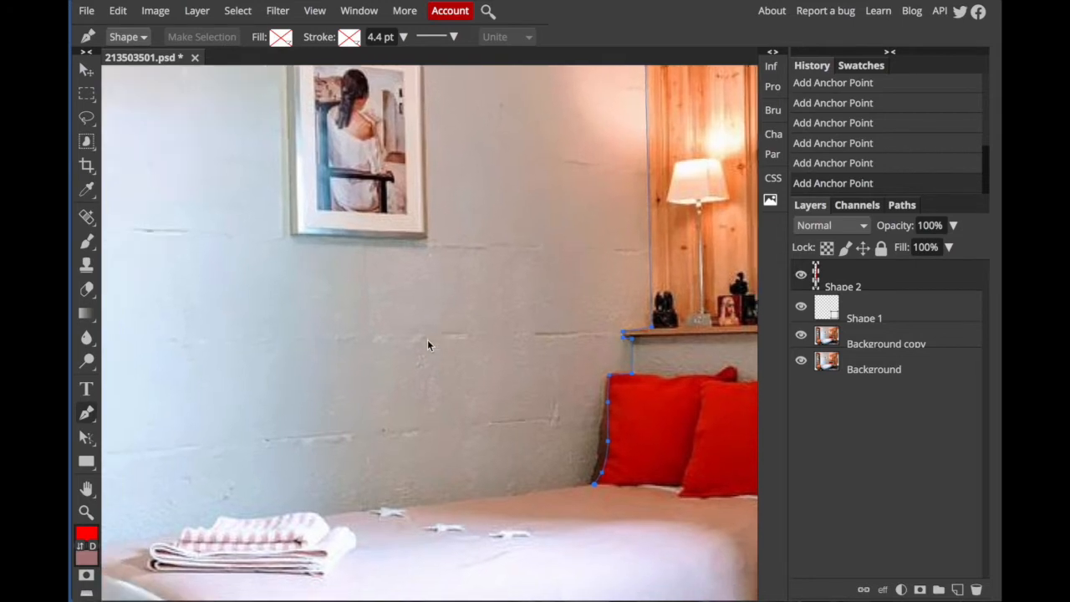
{"action": "scroll", "coordinate": [428, 339], "scroll_direction": "left", "scroll_amount": 2}
{"action": "scroll", "coordinate": [428, 340], "scroll_direction": "down", "scroll_amount": 1}
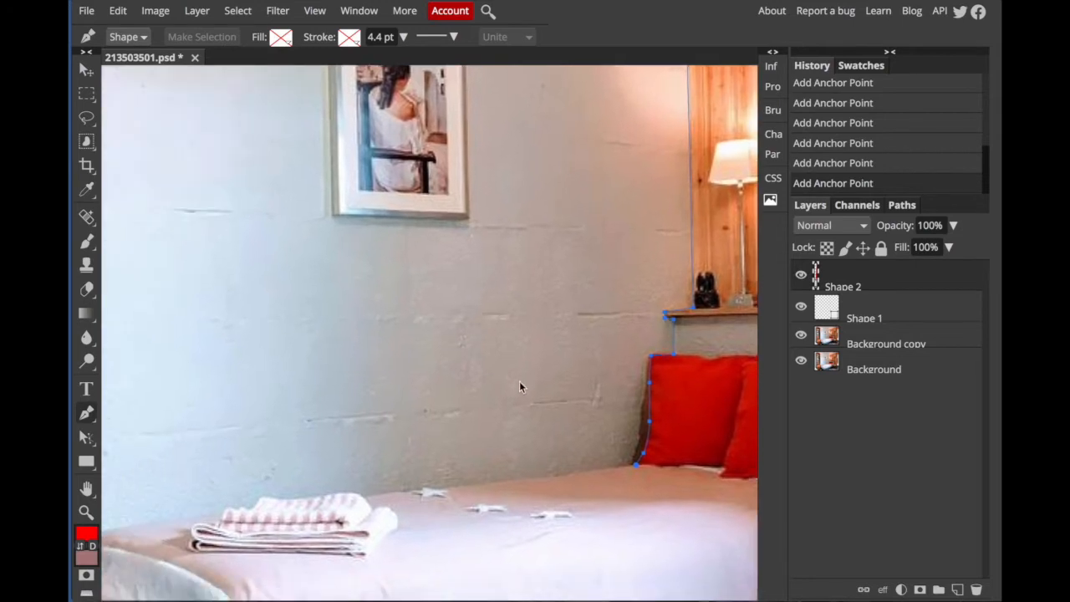
{"action": "left_click", "coordinate": [423, 490]}
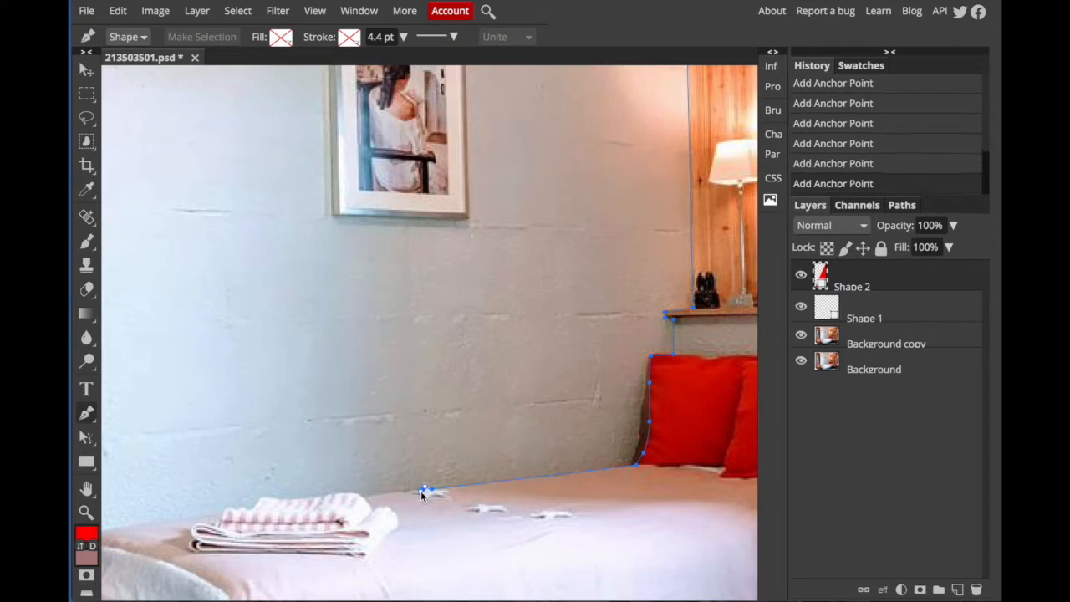
{"action": "left_click", "coordinate": [365, 499]}
Step: Trace the path over the upper outline of the folded towels with anchor points following their curves
{"action": "left_click_drag", "start_coordinate": [344, 491], "coordinate": [337, 494]}
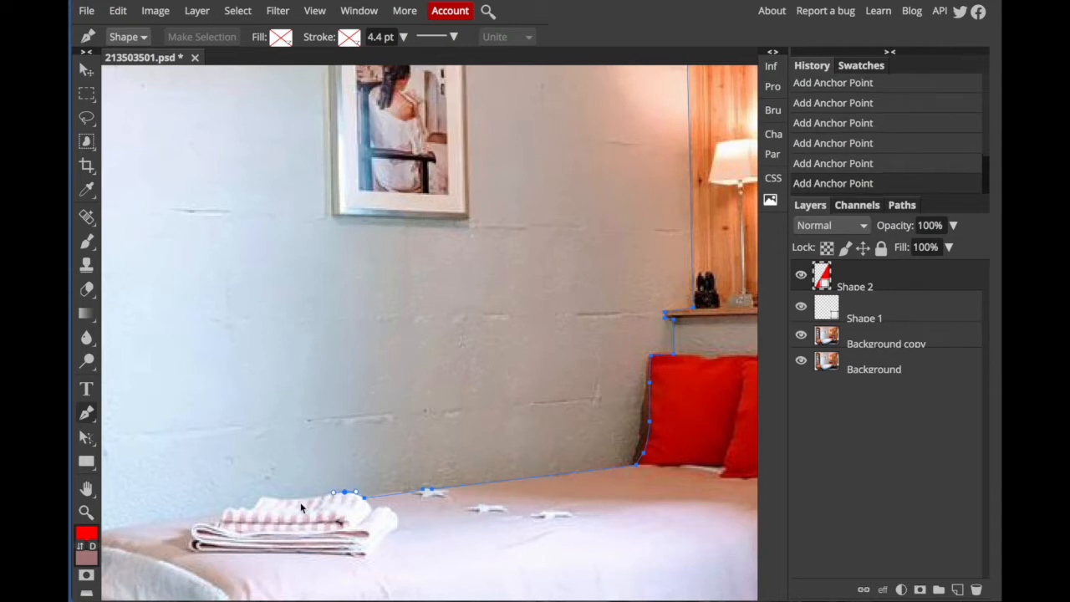
{"action": "left_click_drag", "start_coordinate": [297, 500], "coordinate": [290, 498]}
{"action": "left_click", "coordinate": [263, 498]}
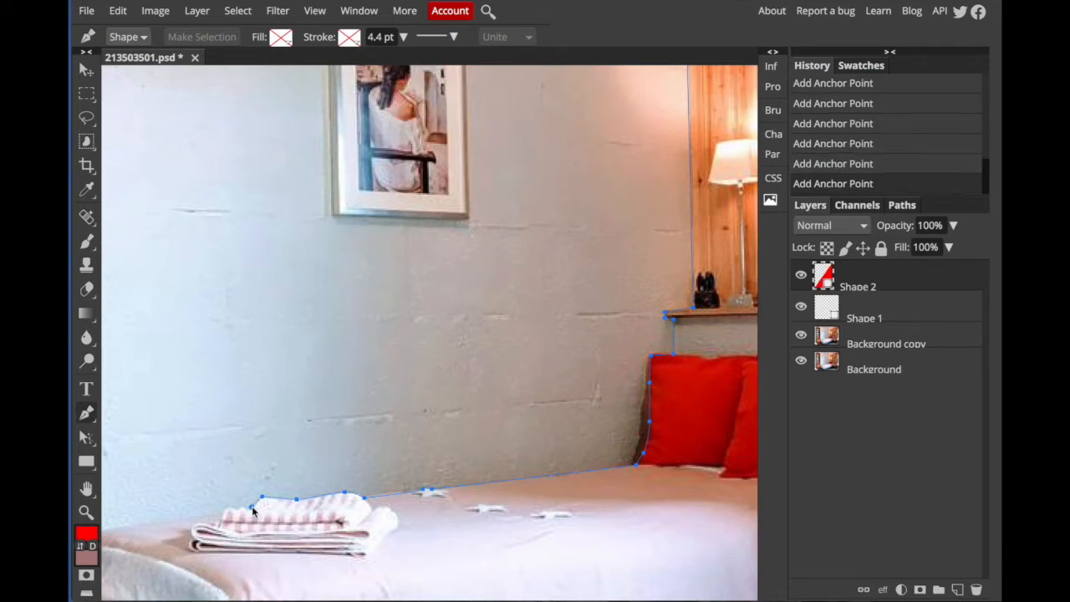
{"action": "left_click", "coordinate": [247, 506]}
{"action": "left_click", "coordinate": [228, 507]}
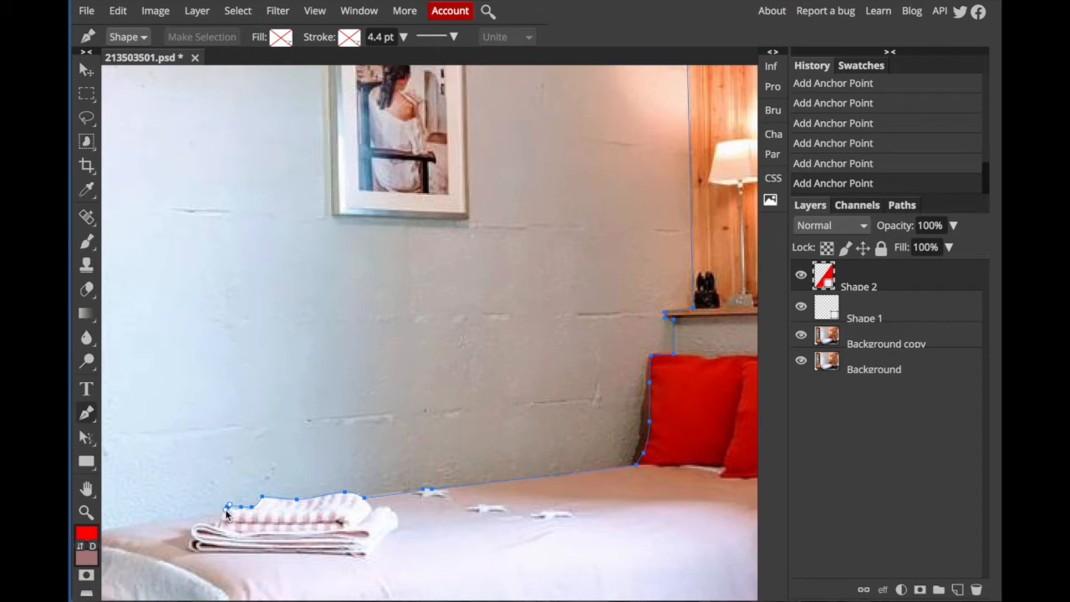
{"action": "left_click", "coordinate": [221, 510]}
Step: Carry the path from the towels along the bed's remaining edge to the side of the bookcase
{"action": "scroll", "coordinate": [219, 516], "scroll_direction": "left", "scroll_amount": 7}
{"action": "scroll", "coordinate": [219, 516], "scroll_direction": "down", "scroll_amount": 3}
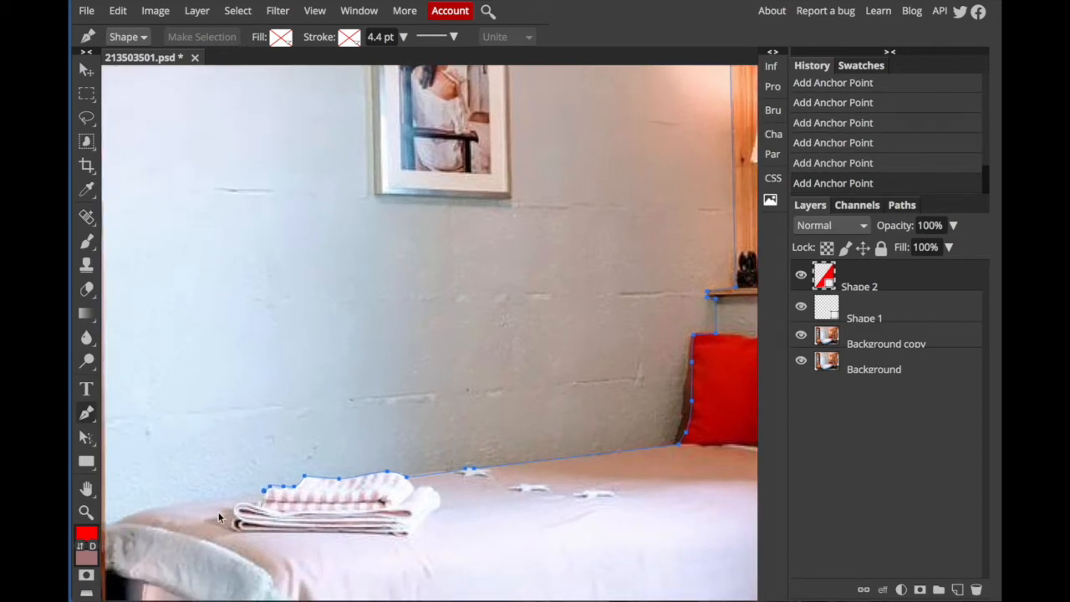
{"action": "left_click", "coordinate": [226, 484]}
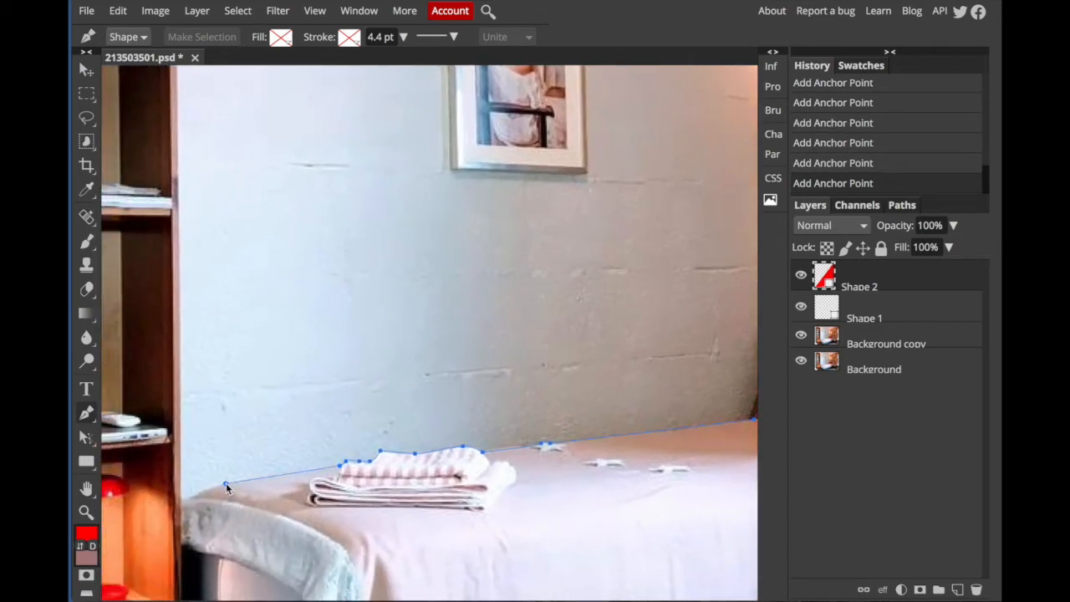
{"action": "left_click", "coordinate": [181, 505]}
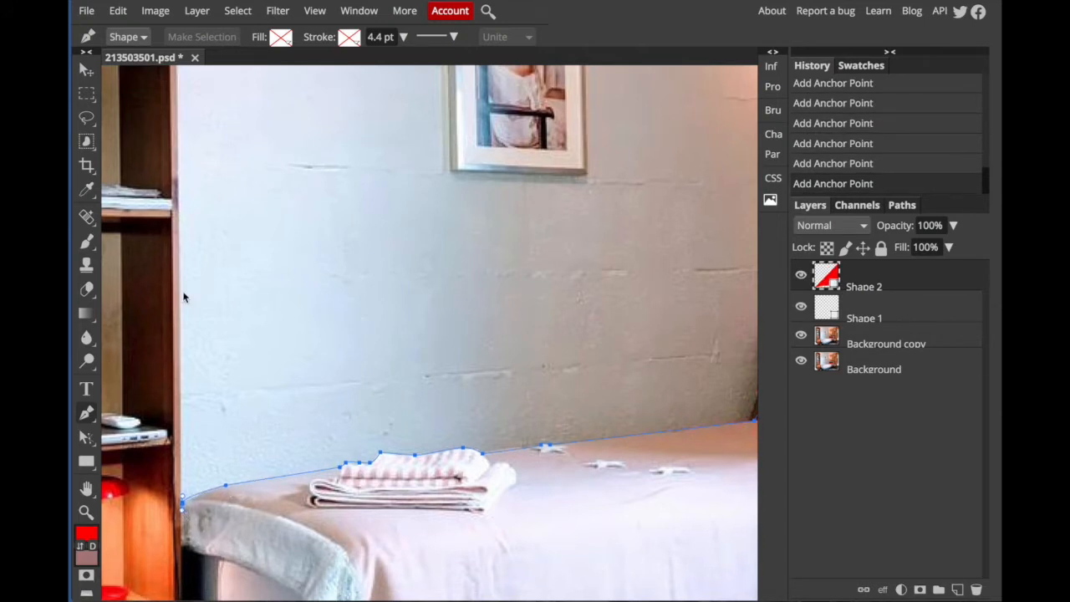
{"action": "scroll", "coordinate": [184, 297], "scroll_direction": "up", "scroll_amount": 5}
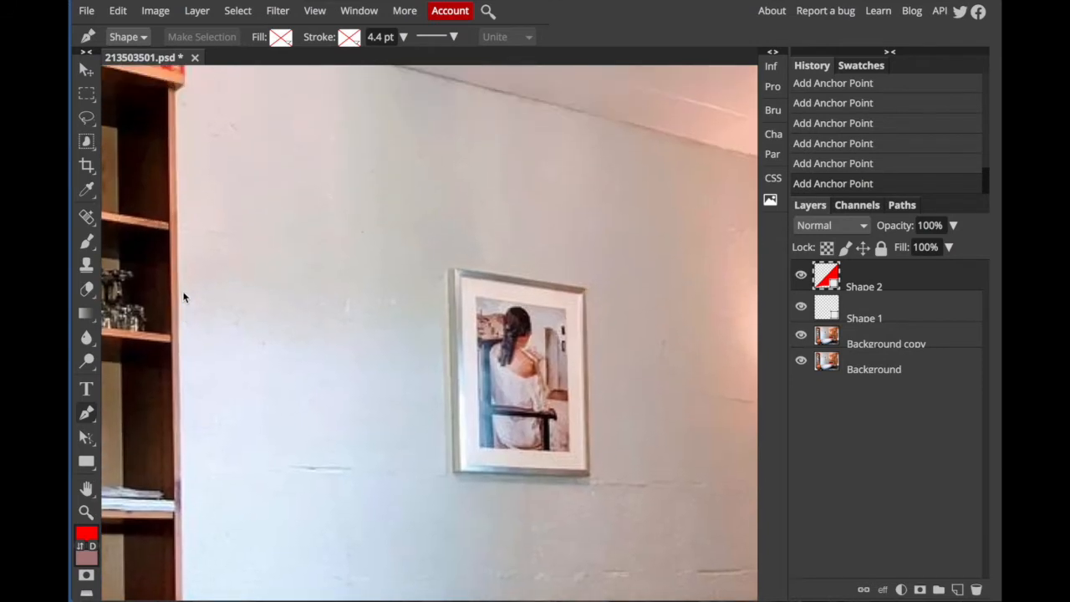
Step: Continue the path up the bookcase's wall-side edge and around its upper corner, replacing the misplaced anchor point
{"action": "scroll", "coordinate": [184, 297], "scroll_direction": "up", "scroll_amount": 3}
{"action": "left_click", "coordinate": [185, 204]}
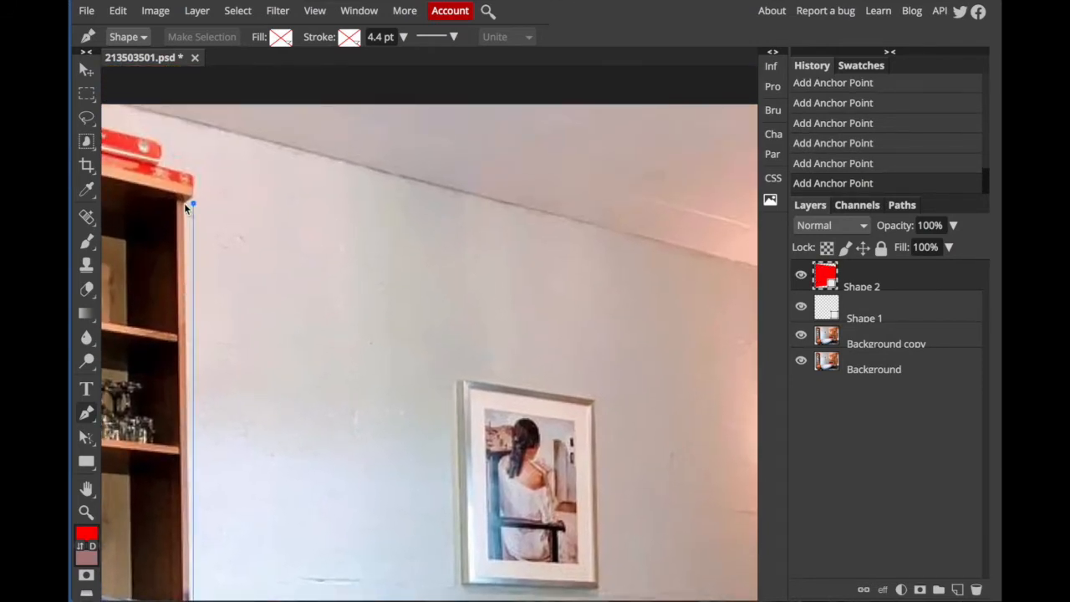
{"action": "key", "text": "ctrl+z"}
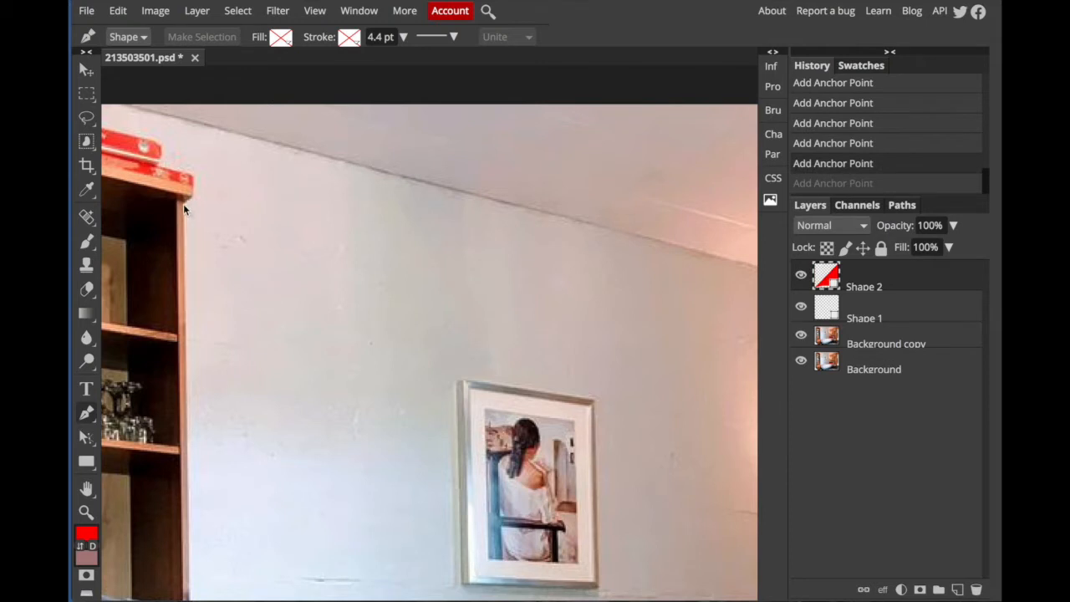
{"action": "left_click", "coordinate": [183, 204]}
{"action": "left_click", "coordinate": [193, 197]}
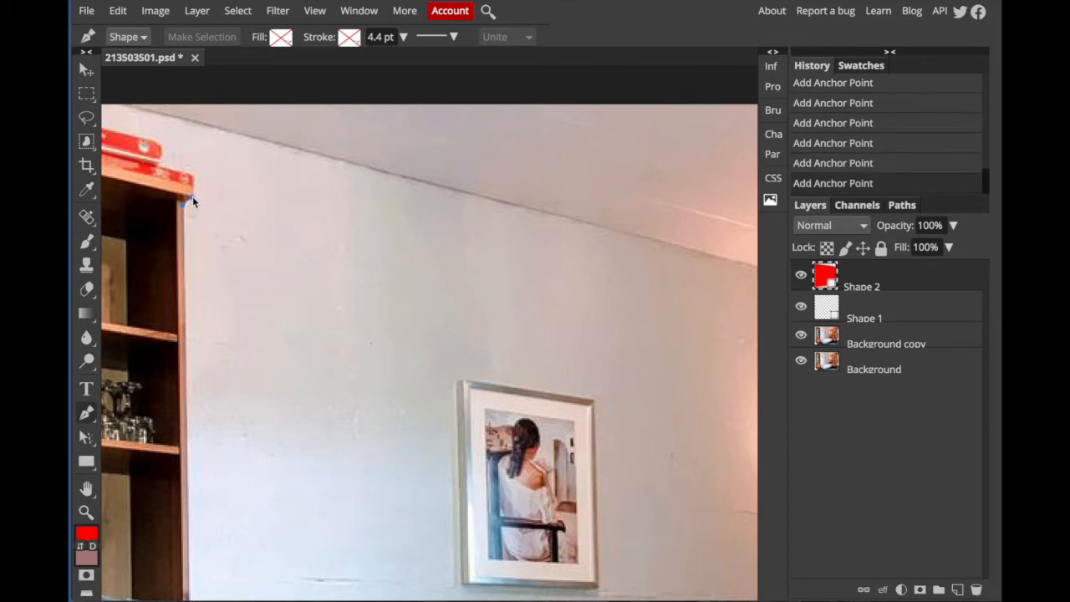
{"action": "left_click", "coordinate": [193, 179]}
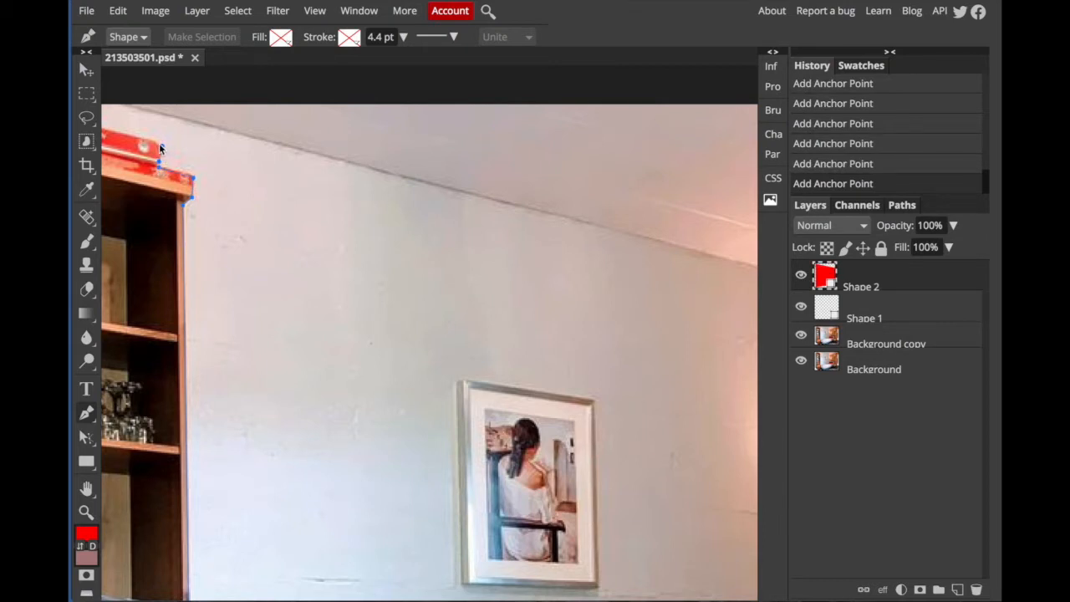
Step: Extend the path along the upper edge of the red boxes on the bookcase to the photo's upper border
{"action": "scroll", "coordinate": [156, 141], "scroll_direction": "left", "scroll_amount": 5}
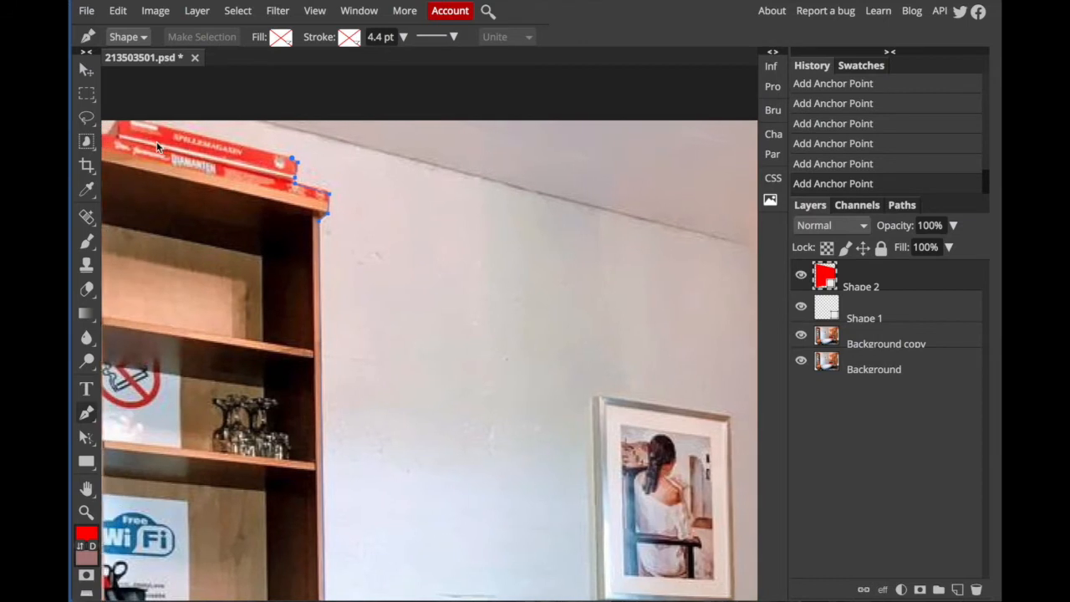
{"action": "scroll", "coordinate": [156, 139], "scroll_direction": "left", "scroll_amount": 1}
{"action": "left_click", "coordinate": [175, 124]}
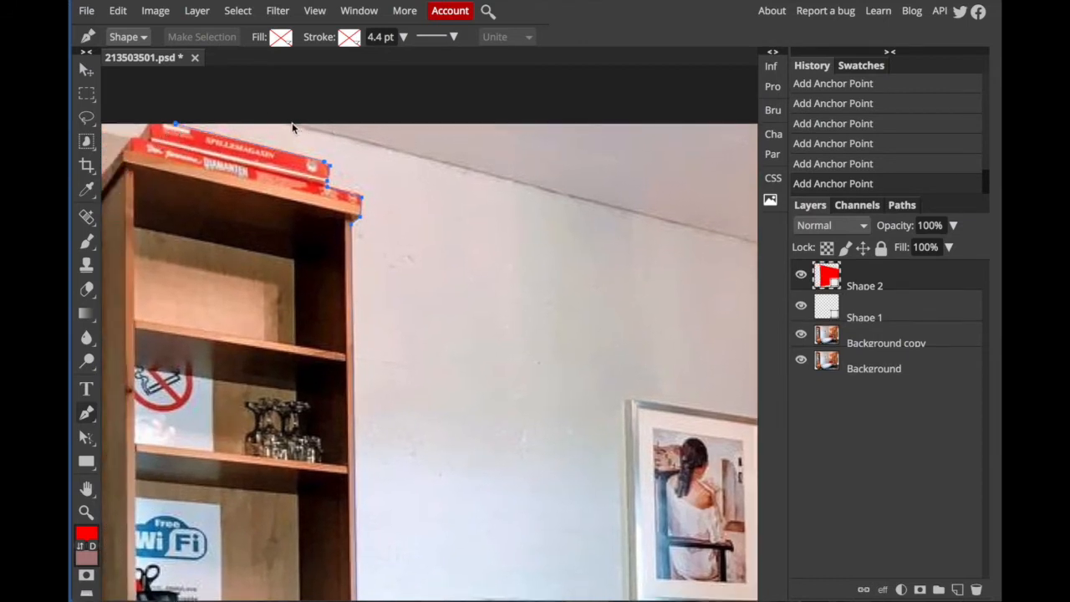
Step: Run the path along the ceiling line and close it at the corner where the grey wall meets the wood panelling
{"action": "scroll", "coordinate": [293, 124], "scroll_direction": "right", "scroll_amount": 5}
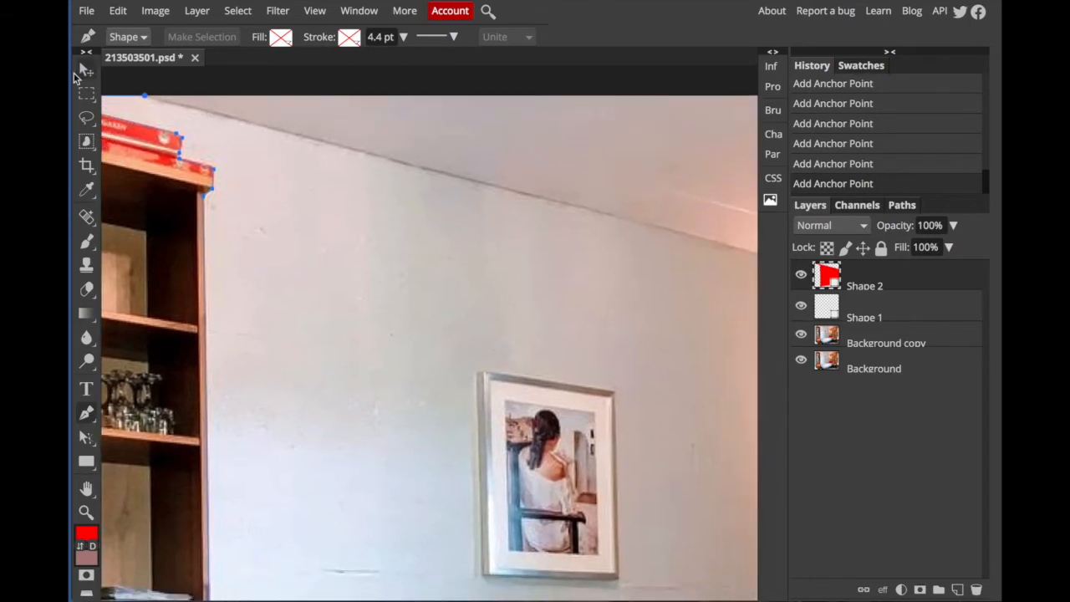
{"action": "scroll", "coordinate": [443, 192], "scroll_direction": "right", "scroll_amount": 6}
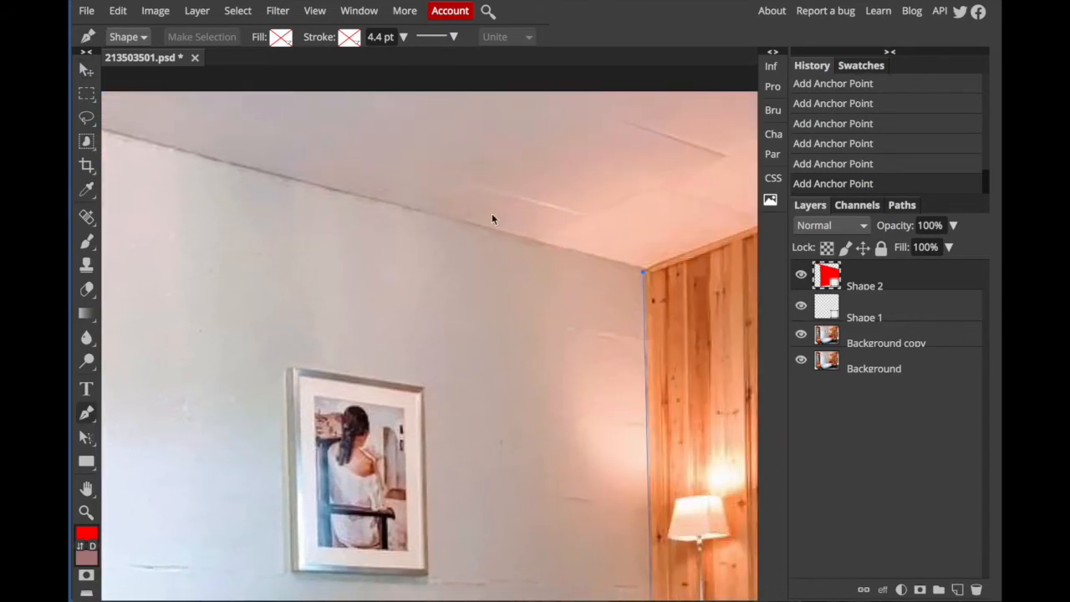
{"action": "left_click", "coordinate": [640, 270]}
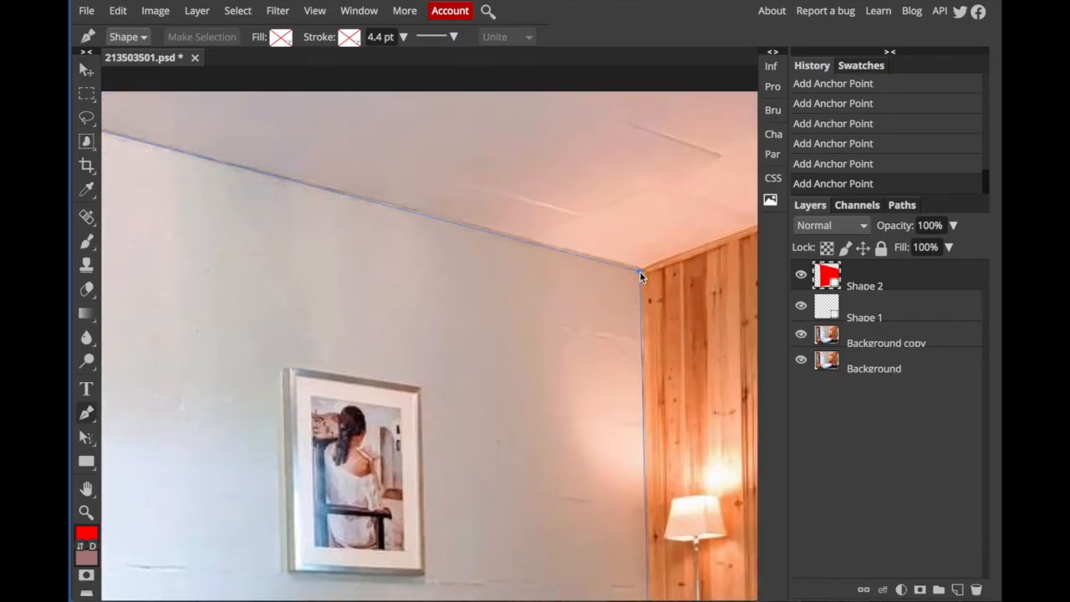
{"action": "scroll", "coordinate": [477, 294], "scroll_direction": "left", "scroll_amount": 7}
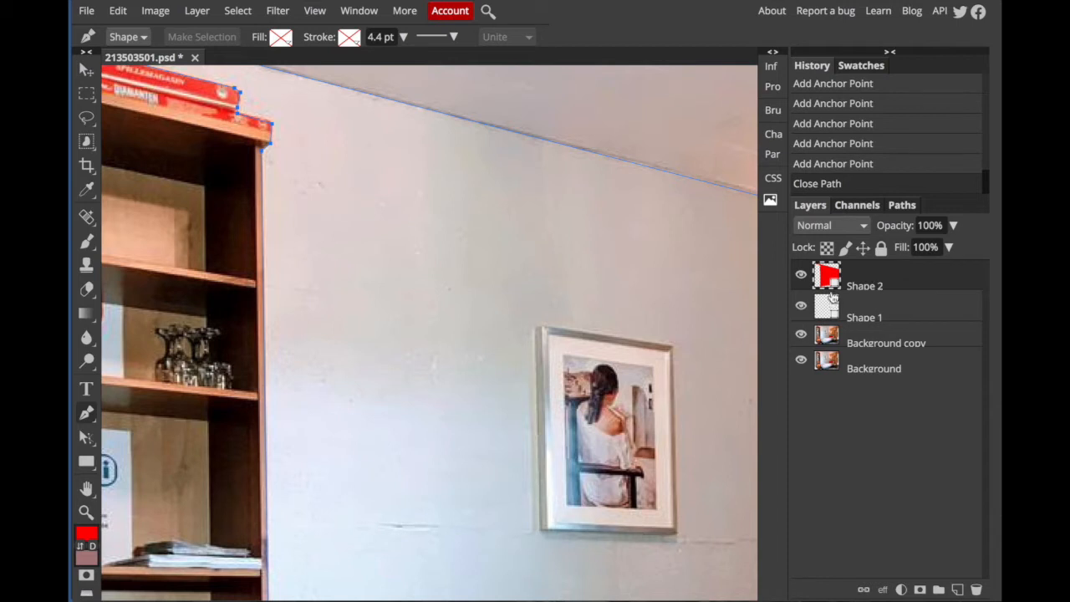
Step: Convert the Shape 2 path around the wall into a pixel selection
{"action": "left_click", "coordinate": [905, 206]}
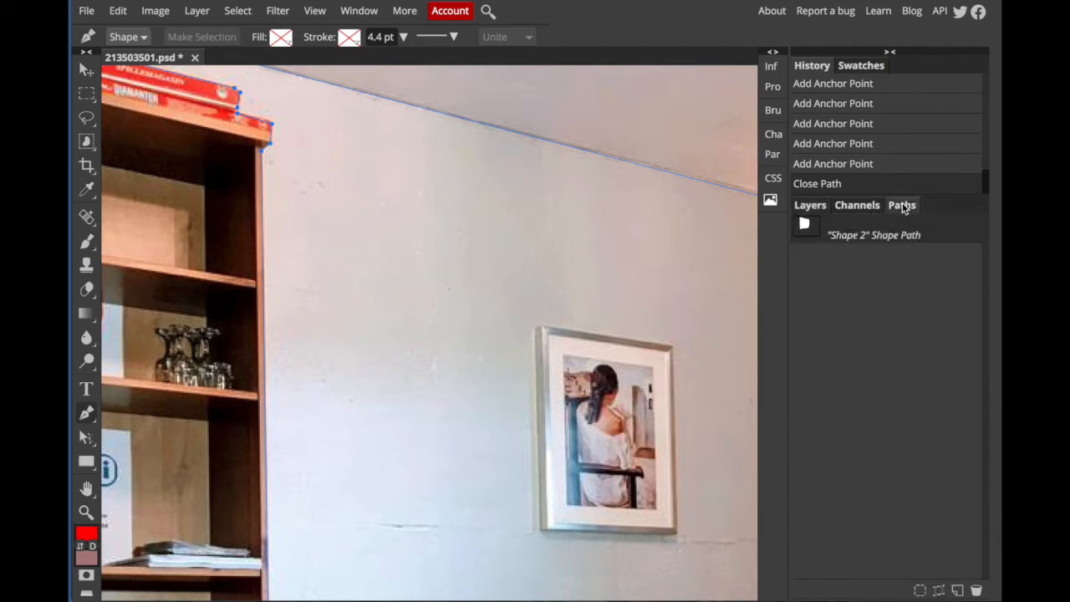
{"action": "left_click", "coordinate": [918, 590]}
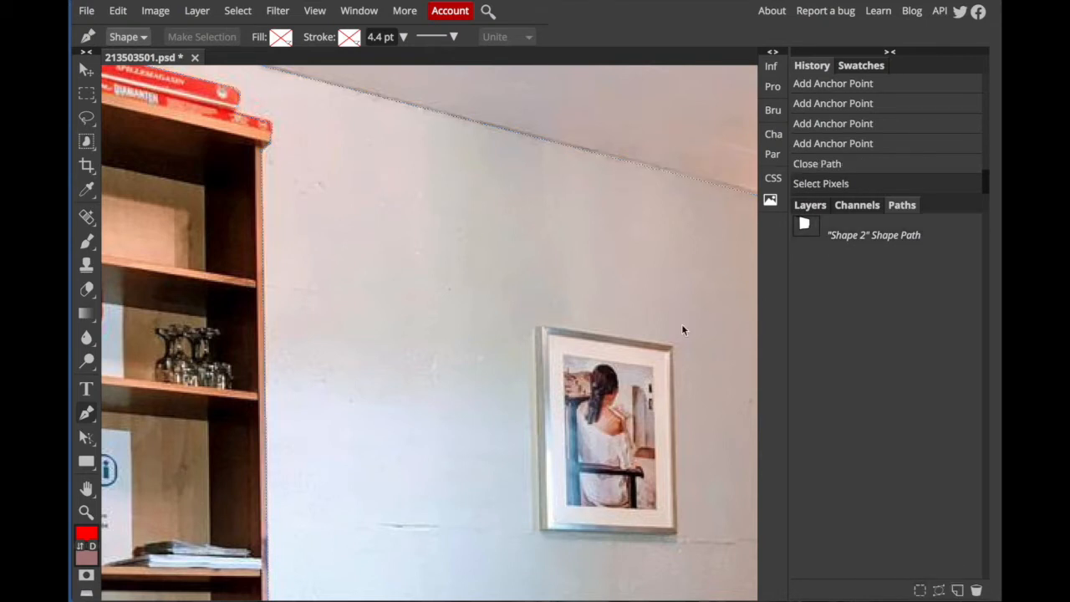
{"action": "scroll", "coordinate": [421, 186], "scroll_direction": "right", "scroll_amount": 5}
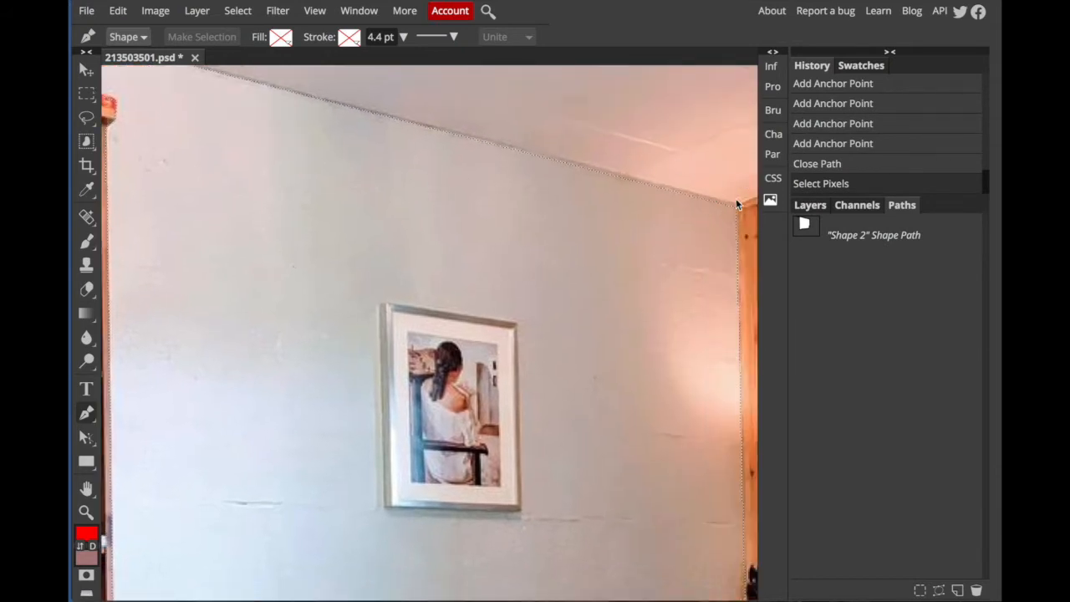
Step: Copy the selected wall from the Background copy layer onto its own layer with Layer Via Copy
{"action": "left_click", "coordinate": [808, 206]}
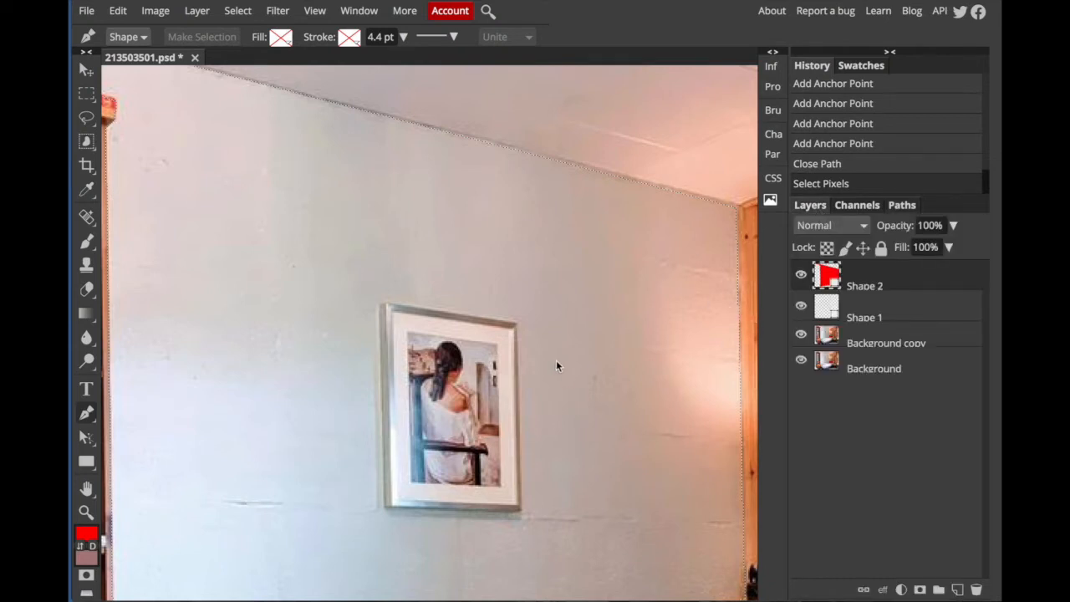
{"action": "left_click", "coordinate": [869, 341]}
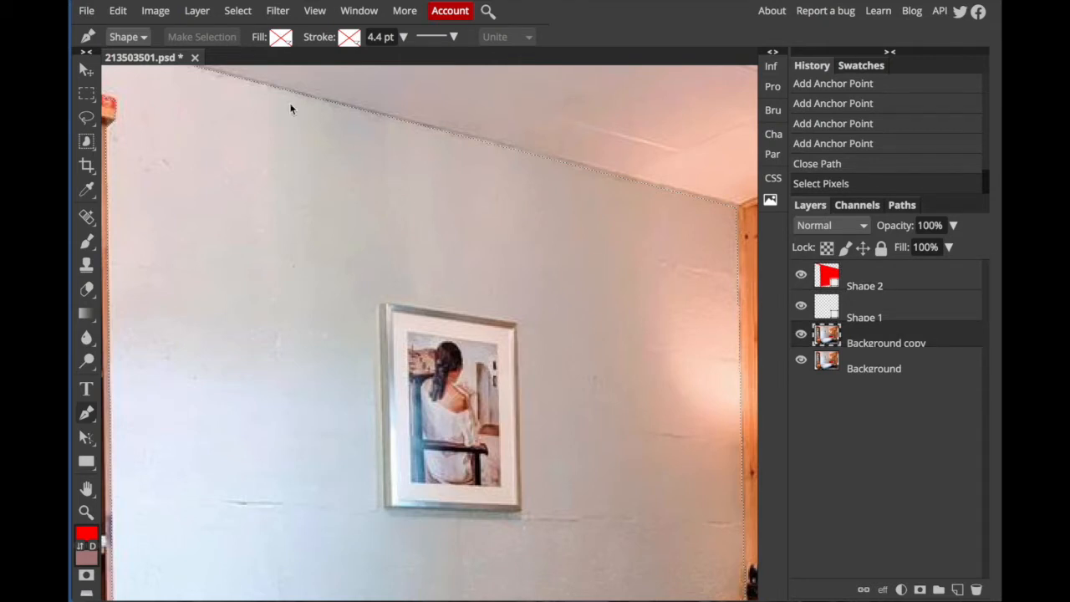
{"action": "left_click", "coordinate": [193, 11]}
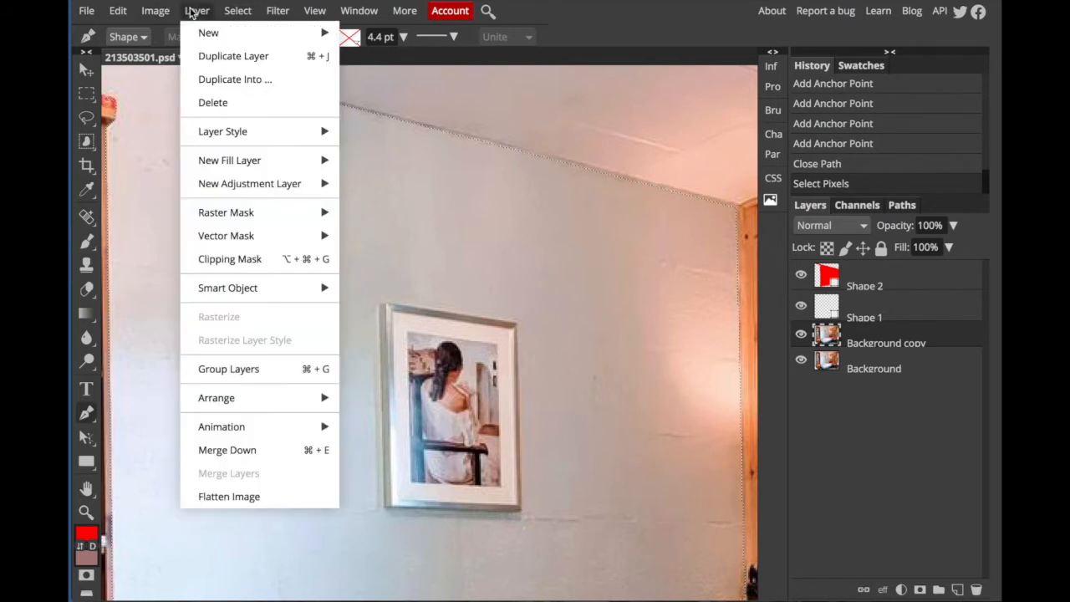
{"action": "mouse_move", "coordinate": [214, 41]}
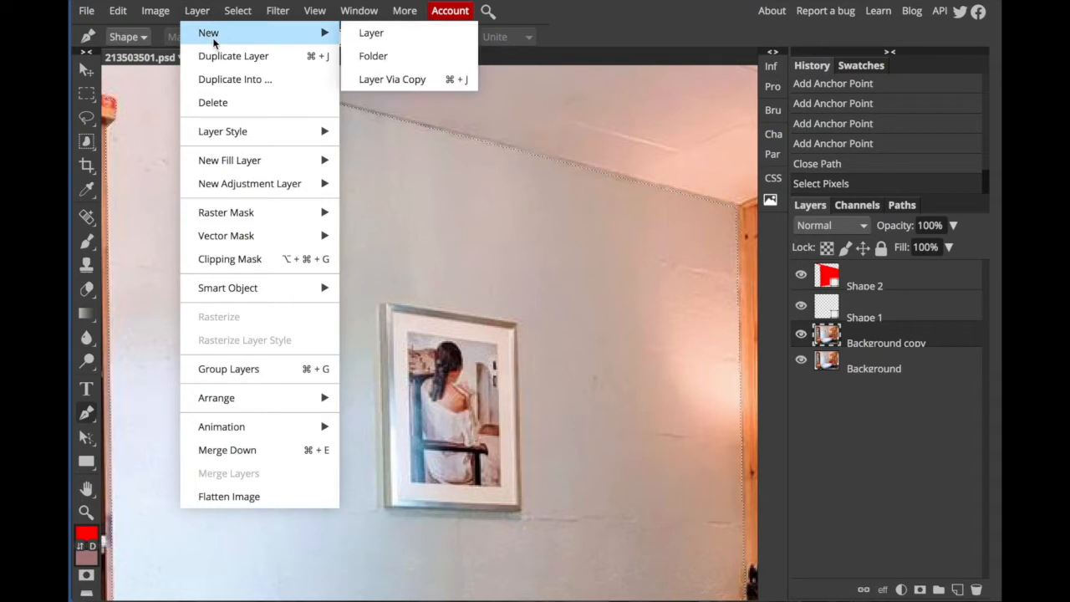
{"action": "left_click", "coordinate": [388, 80]}
Step: Hide the Background copy, Background, Shape 1 and Shape 2 layers so only the wall cutout is shown
{"action": "left_click", "coordinate": [801, 360]}
{"action": "left_click", "coordinate": [801, 385]}
{"action": "left_click", "coordinate": [801, 306]}
{"action": "left_click", "coordinate": [801, 276]}
Step: Examine the isolated wall cutout as a whole and up close along its edges
{"action": "key", "text": "ctrl+minus"}
{"action": "key", "text": "ctrl+minus"}
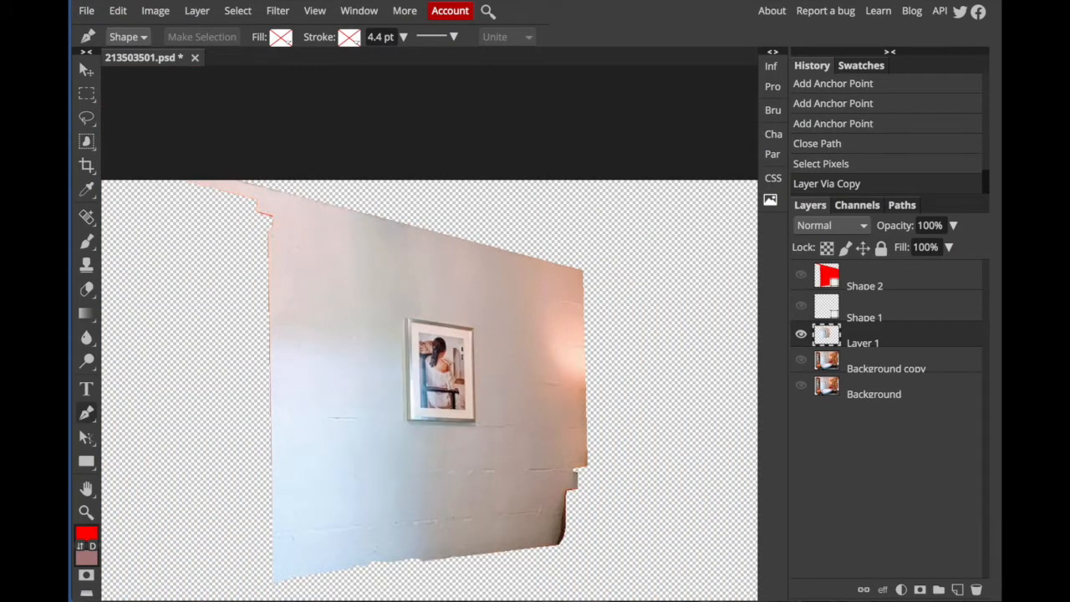
{"action": "key", "text": "ctrl+minus"}
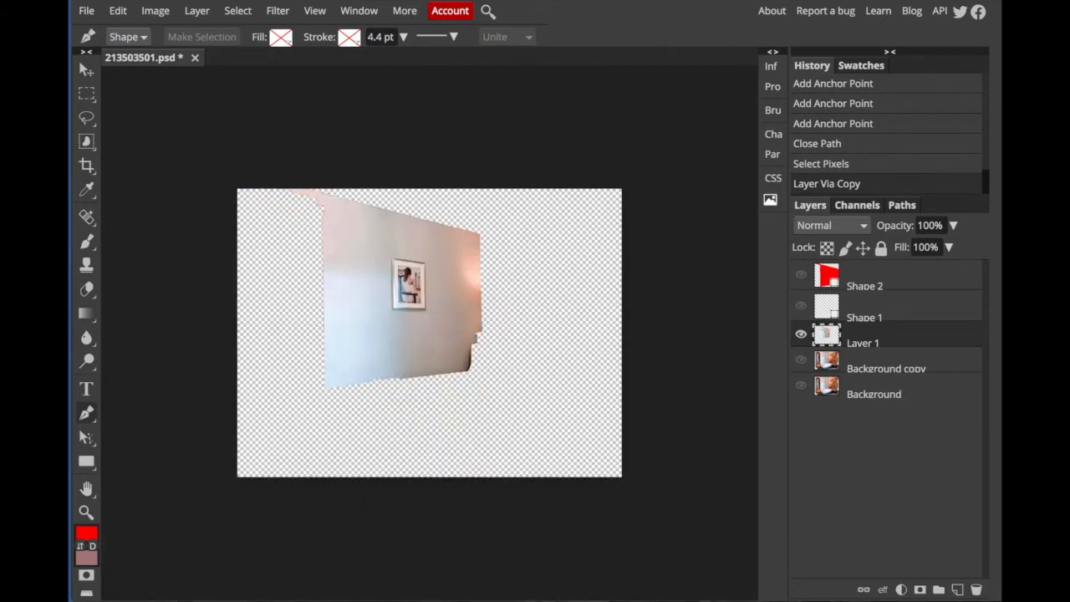
{"action": "key", "text": "ctrl+minus"}
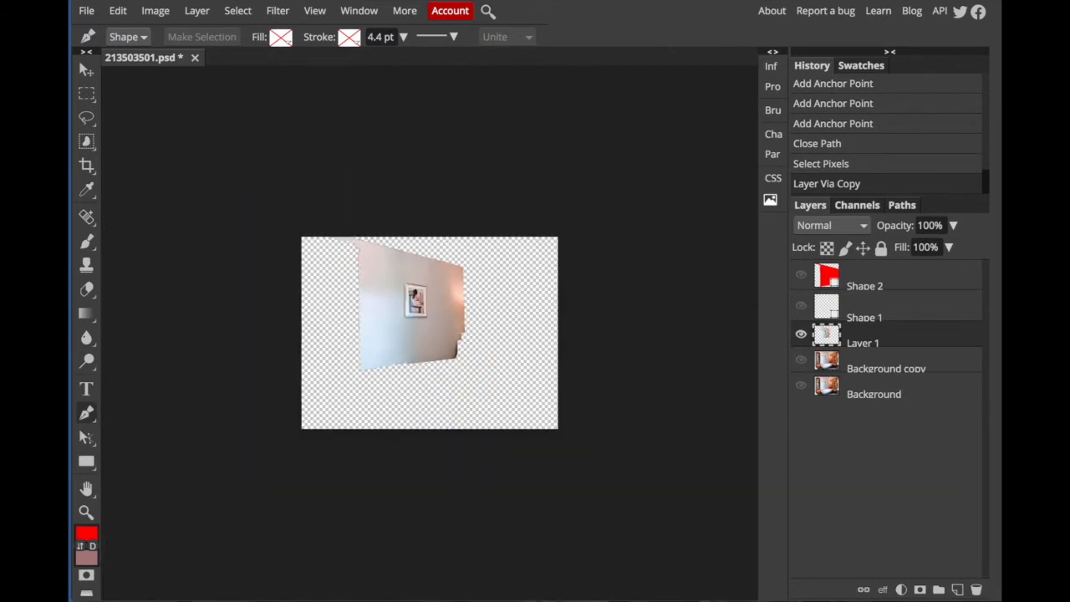
{"action": "key", "text": "ctrl+minus"}
{"action": "key", "text": "ctrl+minus"}
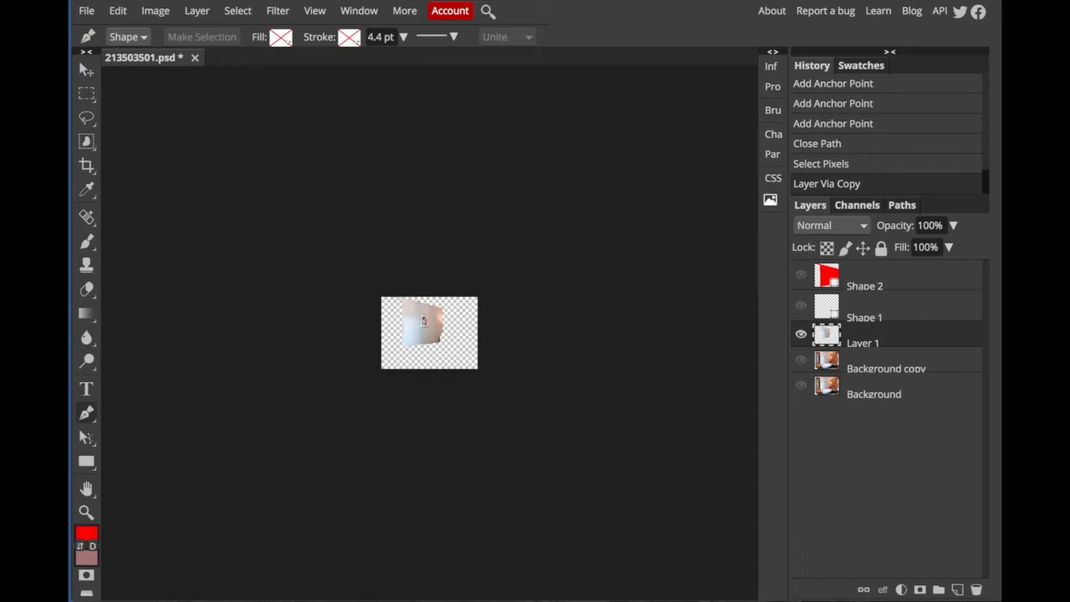
{"action": "key", "text": "ctrl+plus"}
{"action": "key", "text": "ctrl+plus"}
{"action": "key", "text": "ctrl+plus"}
{"action": "key", "text": "ctrl+plus"}
{"action": "key", "text": "ctrl+plus"}
{"action": "key", "text": "ctrl+plus"}
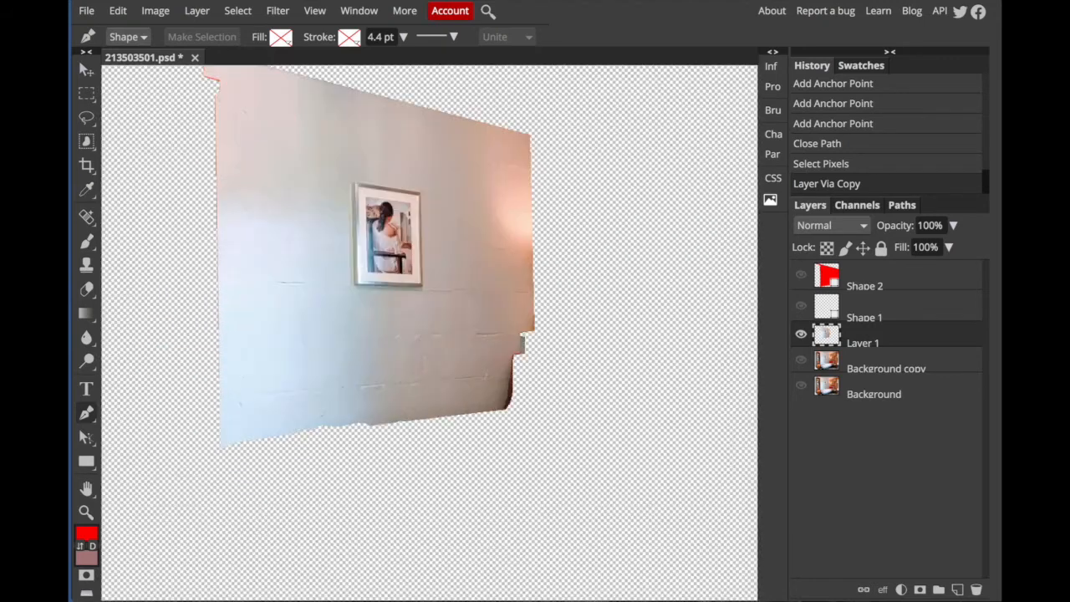
{"action": "key", "text": "ctrl+plus"}
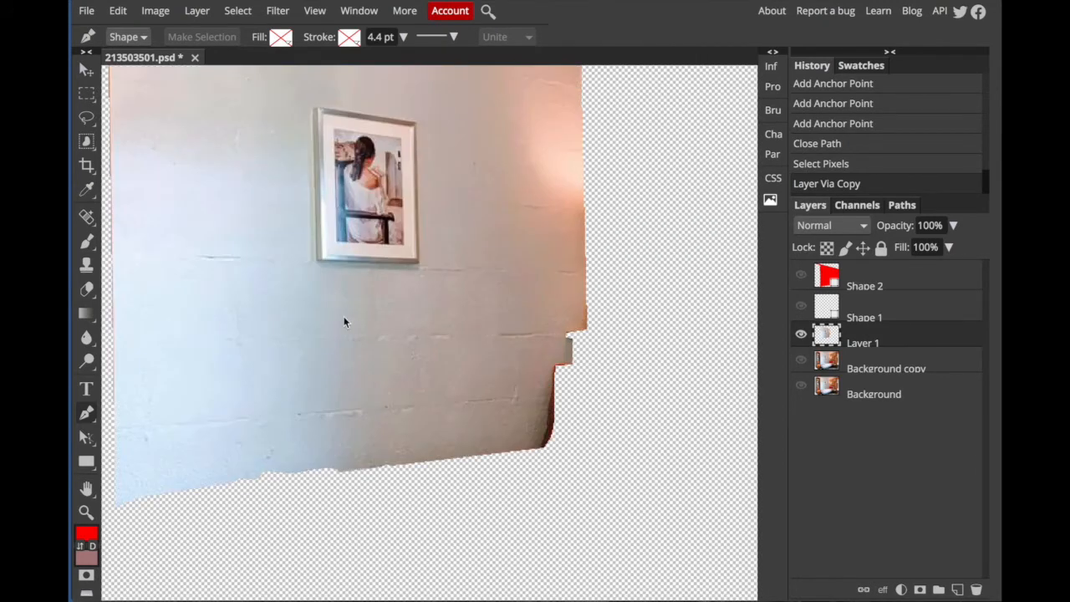
{"action": "scroll", "coordinate": [343, 316], "scroll_direction": "left", "scroll_amount": 2}
{"action": "scroll", "coordinate": [344, 316], "scroll_direction": "up", "scroll_amount": 1}
{"action": "scroll", "coordinate": [559, 336], "scroll_direction": "left", "scroll_amount": 1}
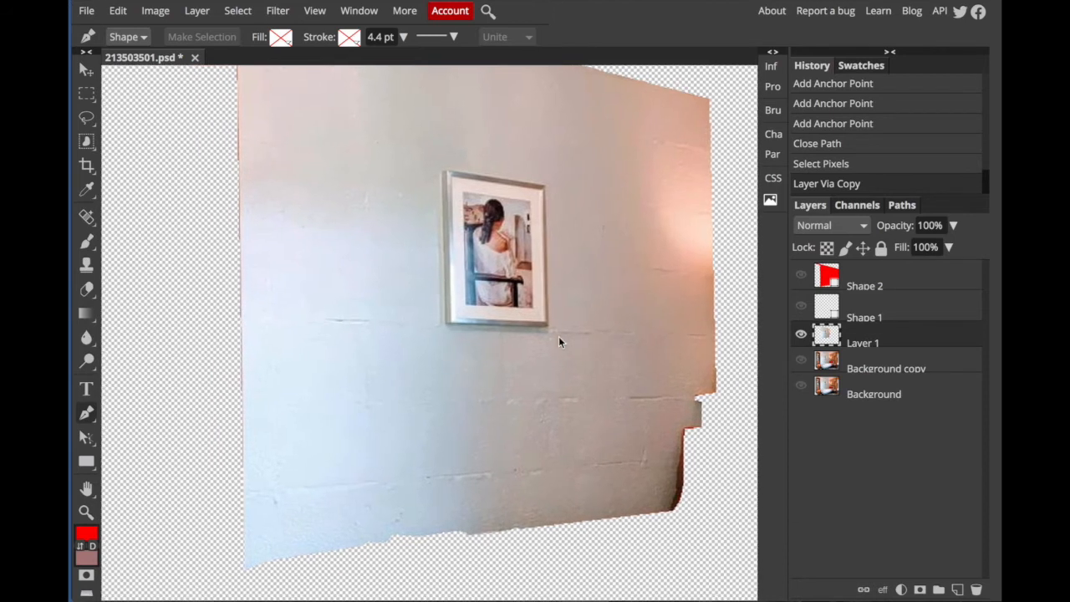
{"action": "scroll", "coordinate": [559, 336], "scroll_direction": "left", "scroll_amount": 1}
Step: Show the Background copy and Background layers again beneath the wall cutout
{"action": "left_click", "coordinate": [801, 359]}
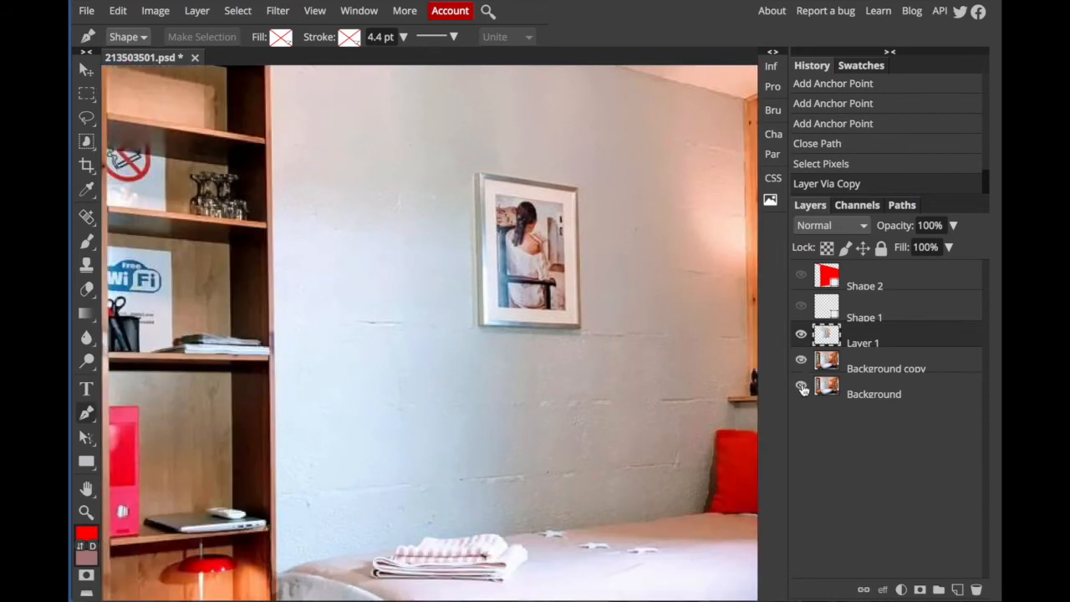
{"action": "scroll", "coordinate": [527, 291], "scroll_direction": "up", "scroll_amount": 2}
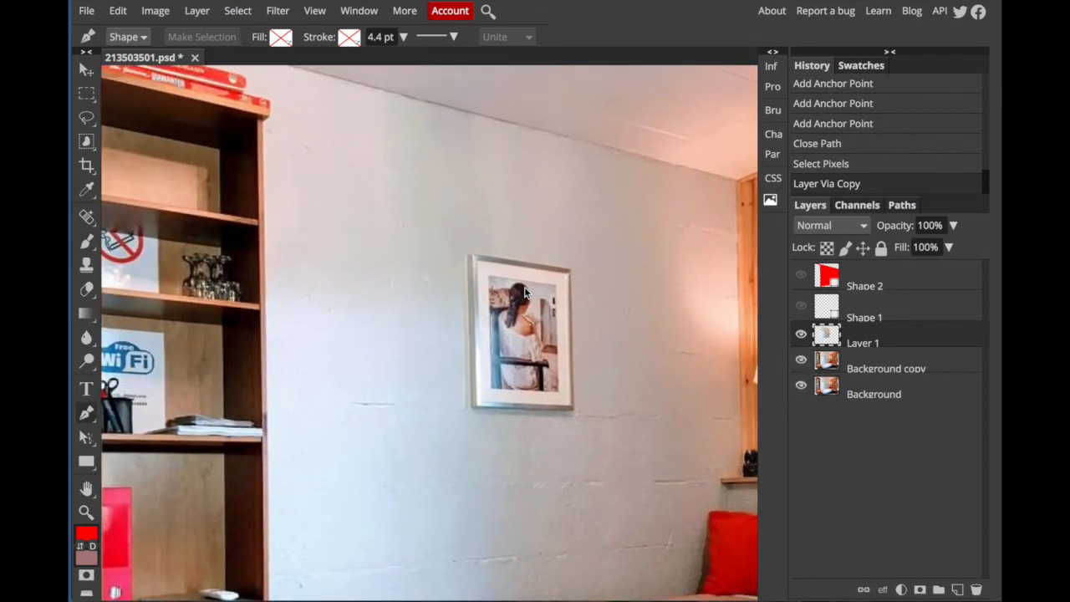
{"action": "scroll", "coordinate": [525, 291], "scroll_direction": "down", "scroll_amount": 1}
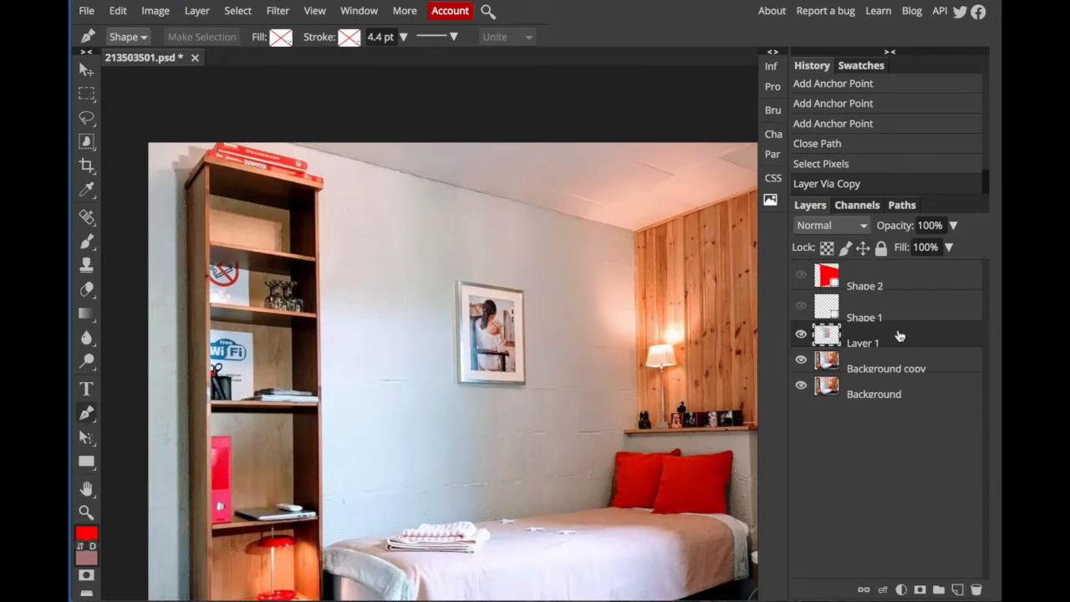
Step: Start a Hue/Saturation adjustment on Layer 1 with Colorize enabled, keeping the dialog clear of the wall
{"action": "left_click", "coordinate": [162, 12]}
{"action": "mouse_move", "coordinate": [170, 39]}
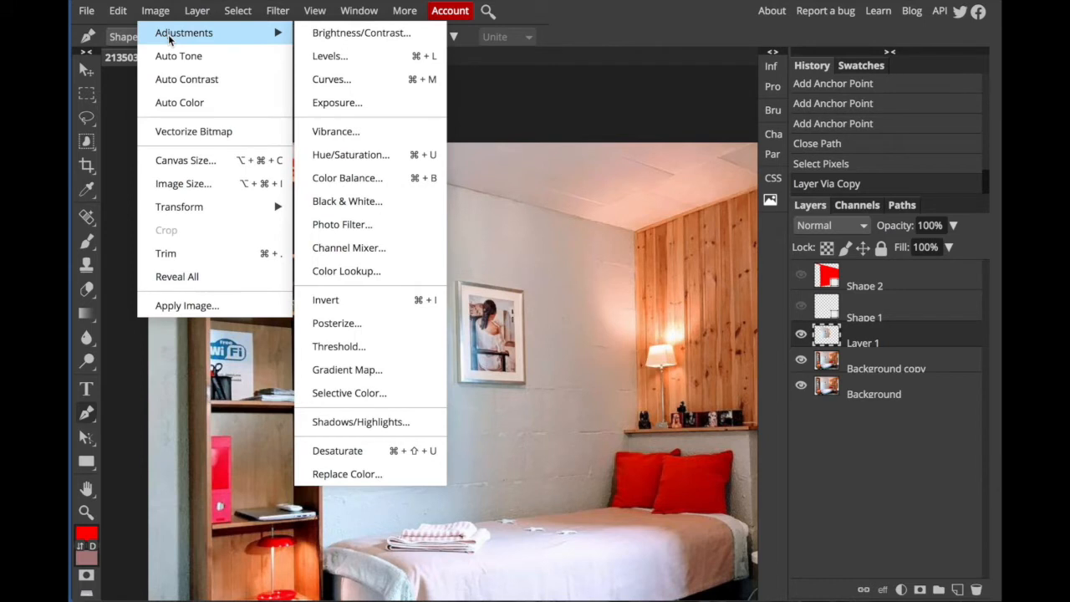
{"action": "left_click", "coordinate": [383, 156]}
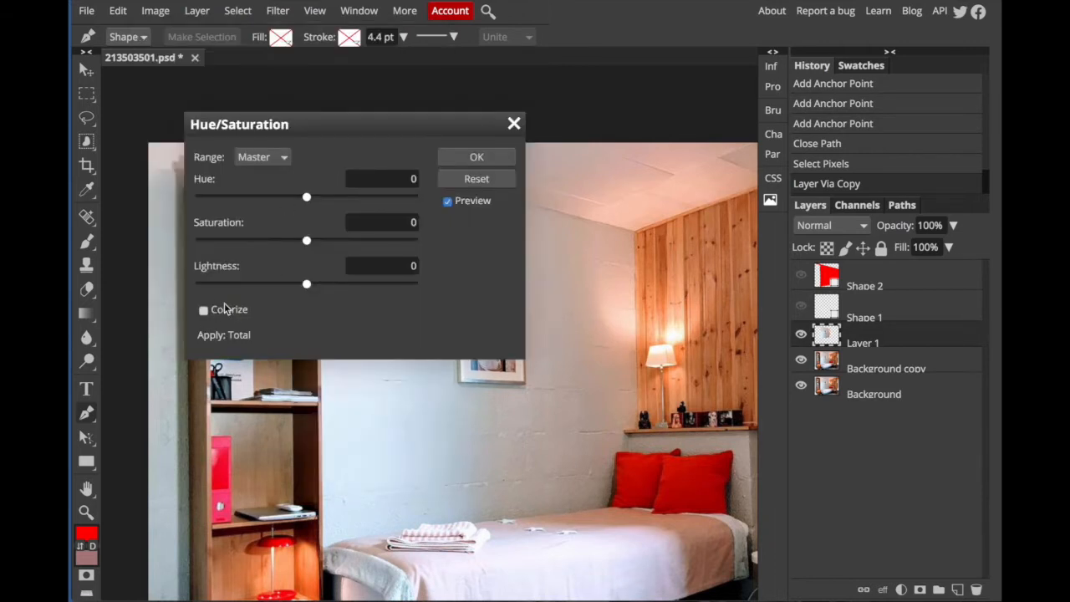
{"action": "left_click", "coordinate": [204, 312]}
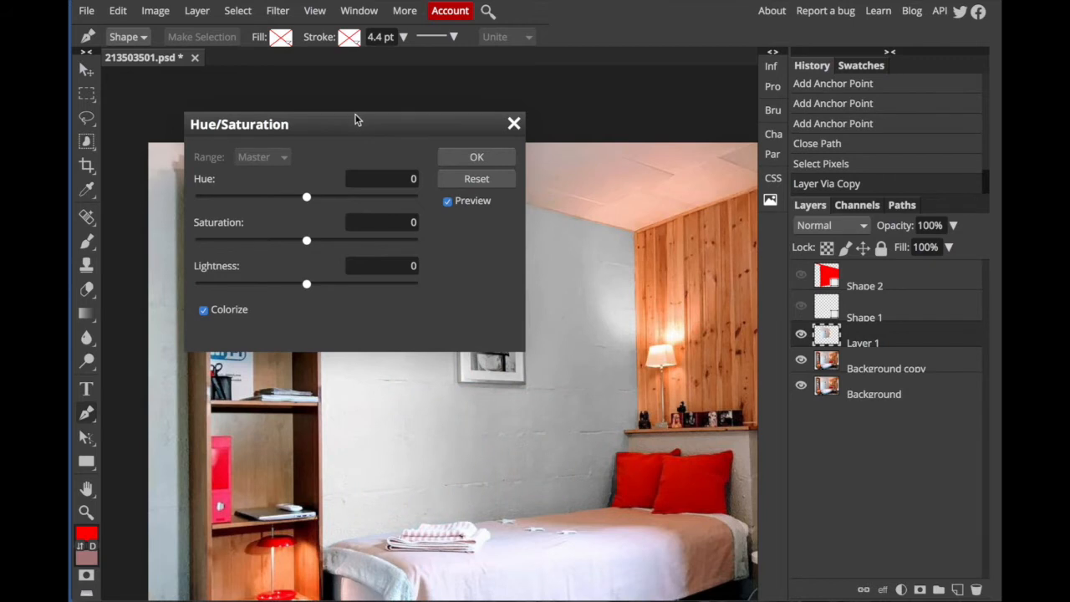
{"action": "left_click_drag", "start_coordinate": [355, 120], "coordinate": [845, 71]}
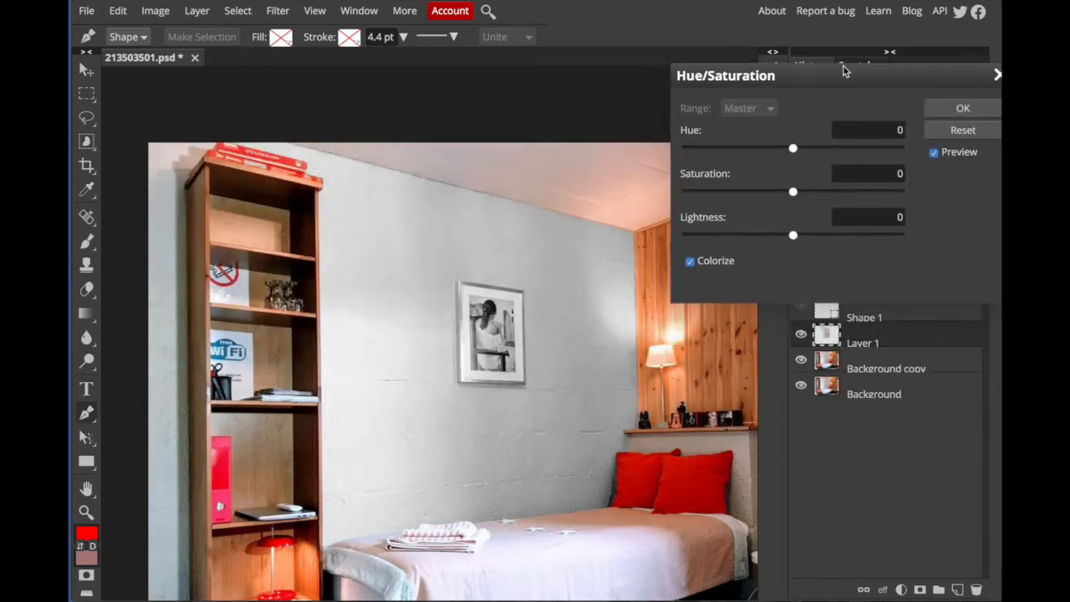
Step: Colorize the main wall green with Hue 101, Saturation 53 and Lightness -44, and apply the adjustment
{"action": "left_click_drag", "start_coordinate": [793, 148], "coordinate": [859, 149]}
{"action": "left_click_drag", "start_coordinate": [794, 193], "coordinate": [822, 192]}
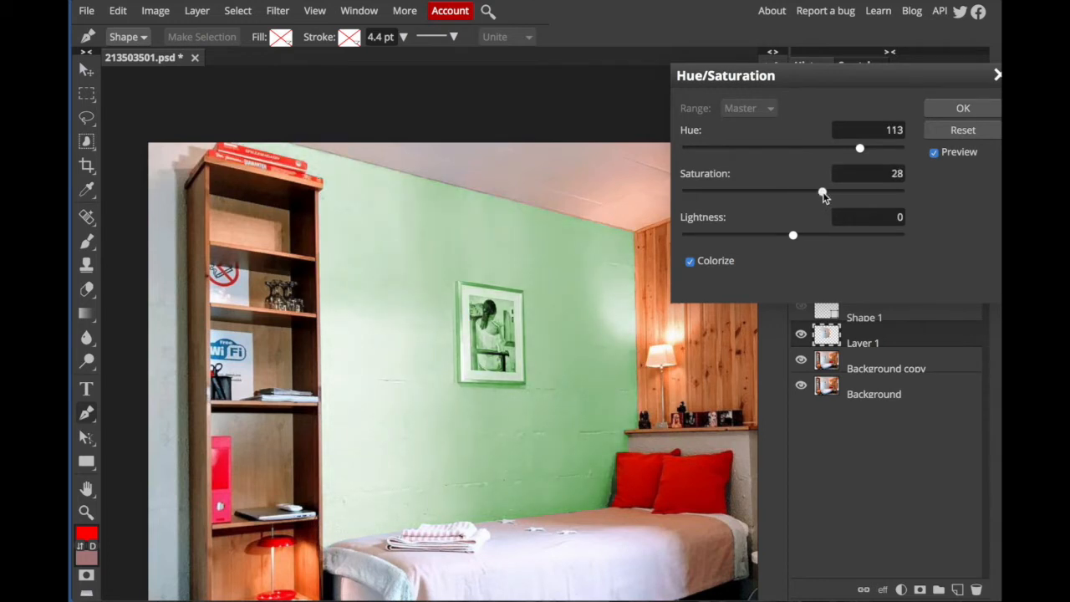
{"action": "mouse_move", "coordinate": [858, 144]}
{"action": "left_mouse_down"}
{"action": "mouse_move", "coordinate": [684, 155]}
{"action": "mouse_move", "coordinate": [913, 149]}
{"action": "mouse_move", "coordinate": [846, 151]}
{"action": "left_mouse_up"}
{"action": "left_click_drag", "start_coordinate": [826, 197], "coordinate": [896, 192]}
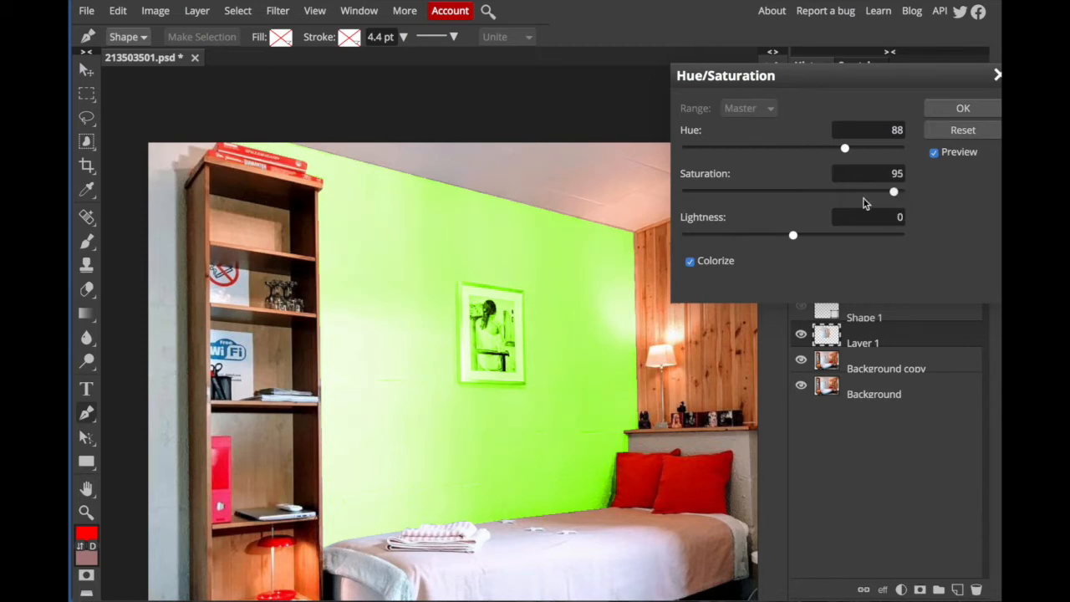
{"action": "left_click_drag", "start_coordinate": [896, 191], "coordinate": [847, 205]}
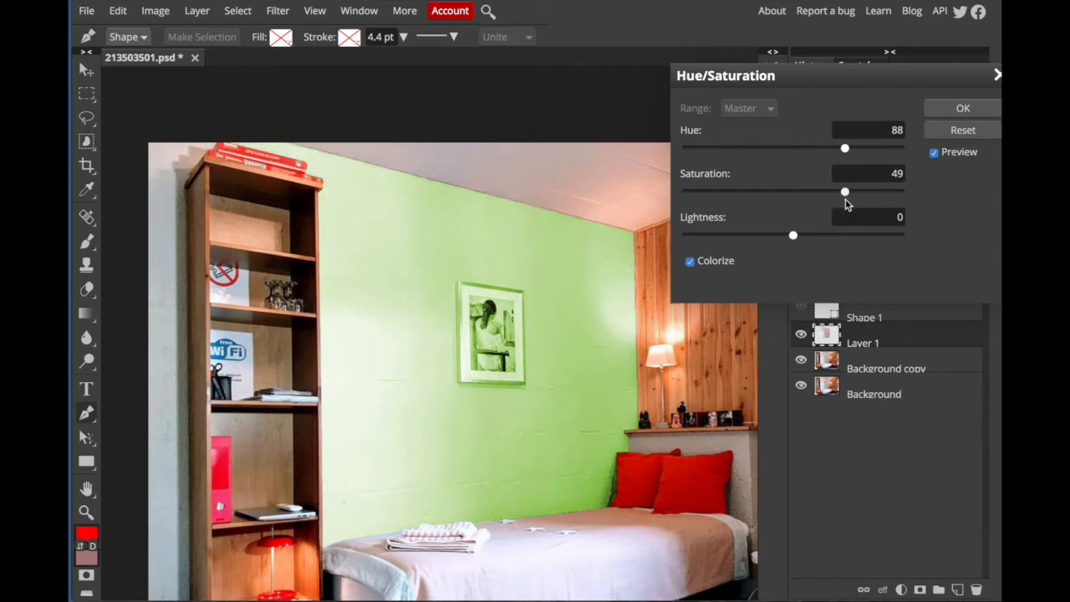
{"action": "left_click_drag", "start_coordinate": [846, 203], "coordinate": [849, 204]}
{"action": "mouse_move", "coordinate": [844, 148]}
{"action": "left_mouse_down"}
{"action": "mouse_move", "coordinate": [724, 165]}
{"action": "mouse_move", "coordinate": [750, 148]}
{"action": "mouse_move", "coordinate": [865, 148]}
{"action": "mouse_move", "coordinate": [786, 148]}
{"action": "mouse_move", "coordinate": [735, 163]}
{"action": "mouse_move", "coordinate": [875, 148]}
{"action": "mouse_move", "coordinate": [854, 154]}
{"action": "left_mouse_up"}
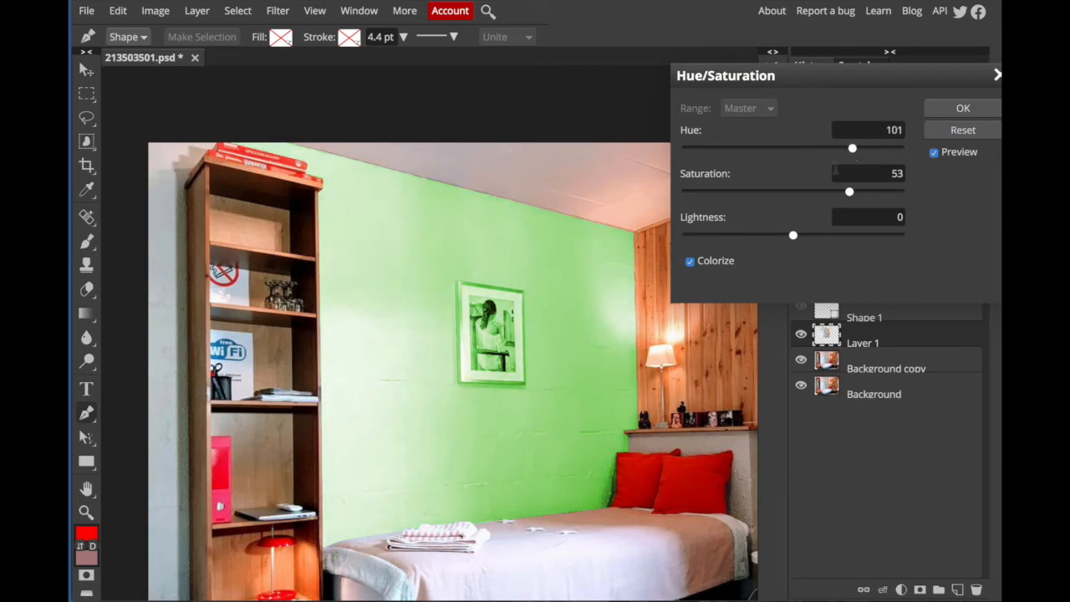
{"action": "left_click_drag", "start_coordinate": [793, 236], "coordinate": [748, 242]}
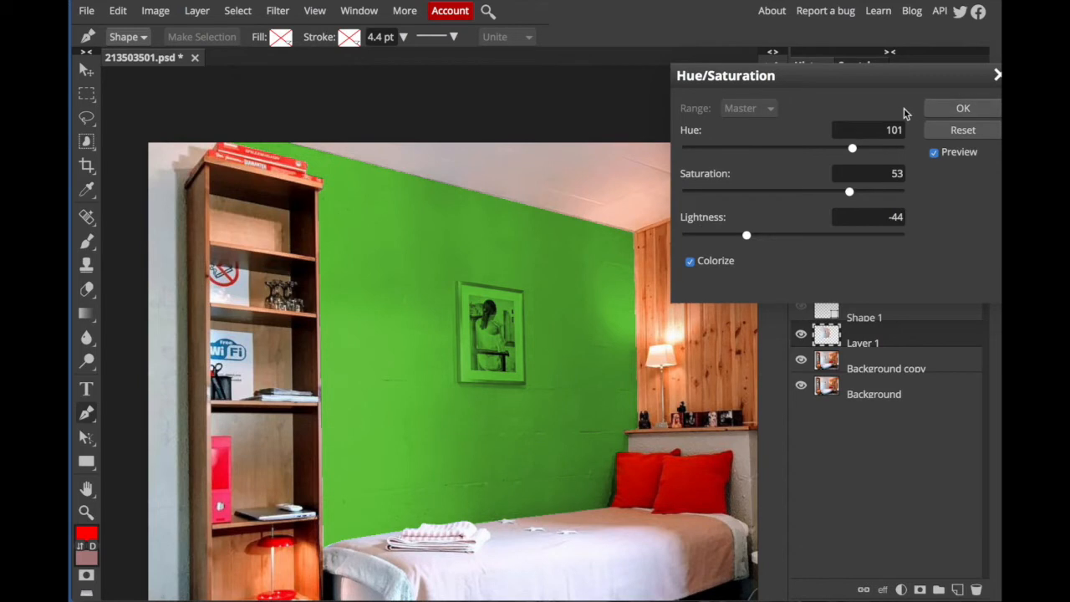
{"action": "left_click", "coordinate": [972, 111]}
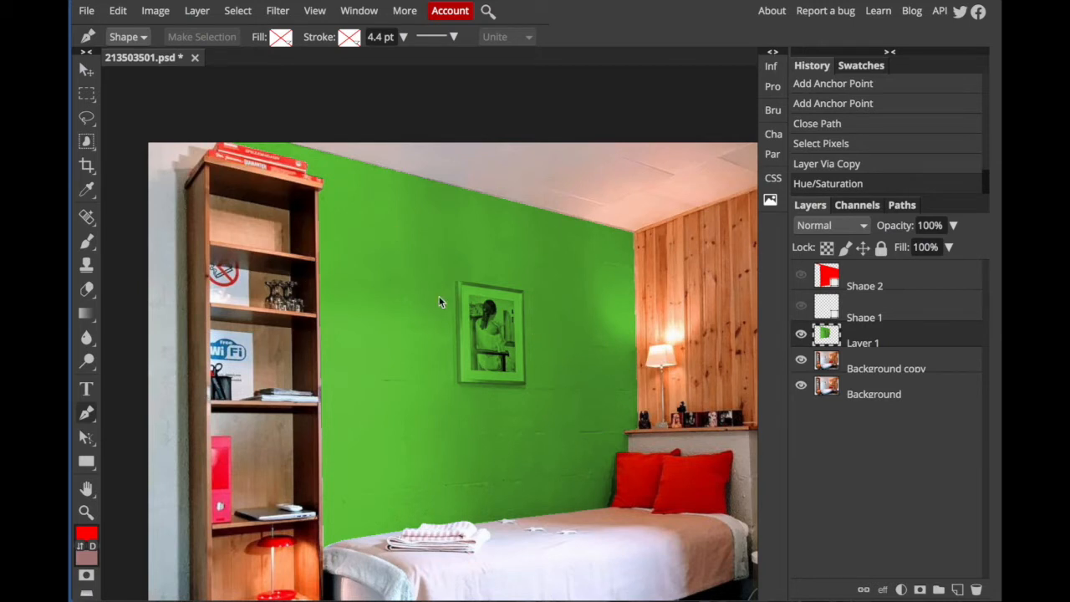
Step: Start a Pen tool path around the remaining grey wall strip, along the bookcase's outer side and the bed edge to the image border
{"action": "key", "text": "ctrl+plus"}
{"action": "scroll", "coordinate": [429, 333], "scroll_direction": "left", "scroll_amount": 3}
{"action": "scroll", "coordinate": [430, 333], "scroll_direction": "up", "scroll_amount": 1}
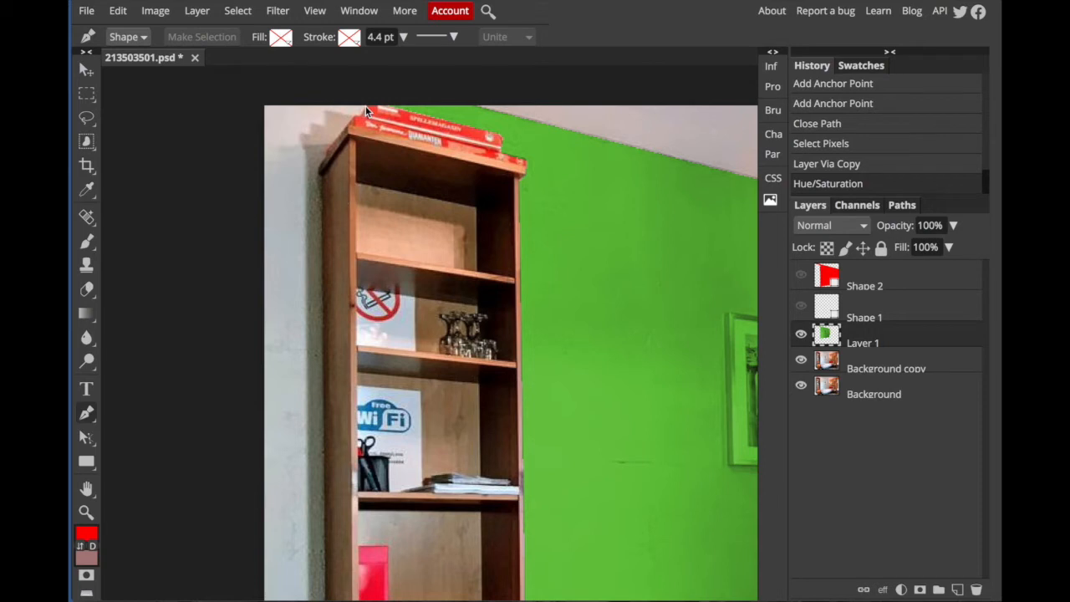
{"action": "left_click", "coordinate": [322, 178]}
{"action": "scroll", "coordinate": [325, 252], "scroll_direction": "down", "scroll_amount": 5}
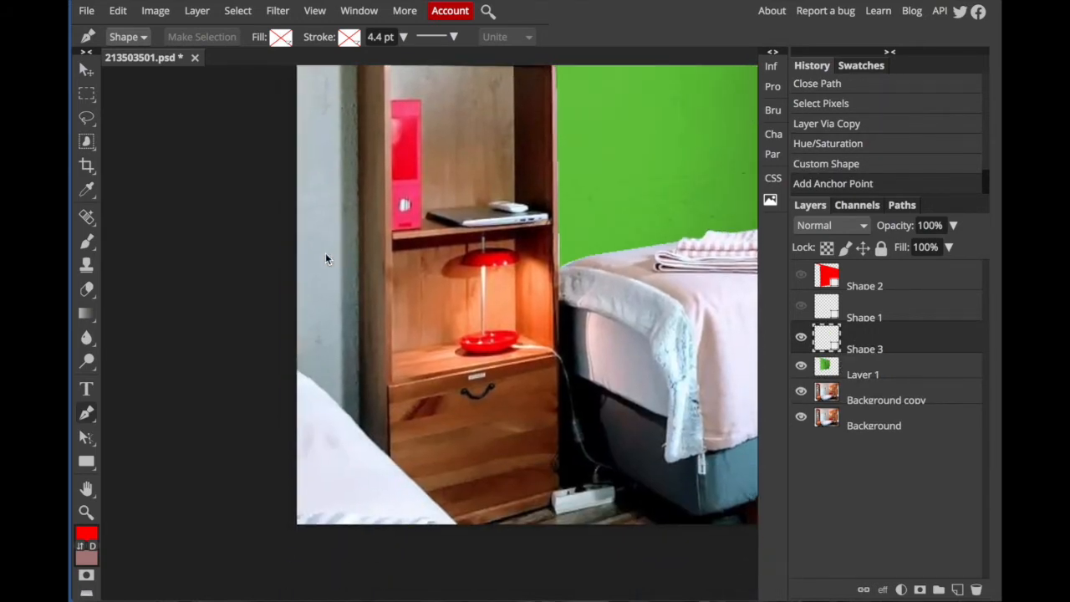
{"action": "left_click", "coordinate": [361, 431]}
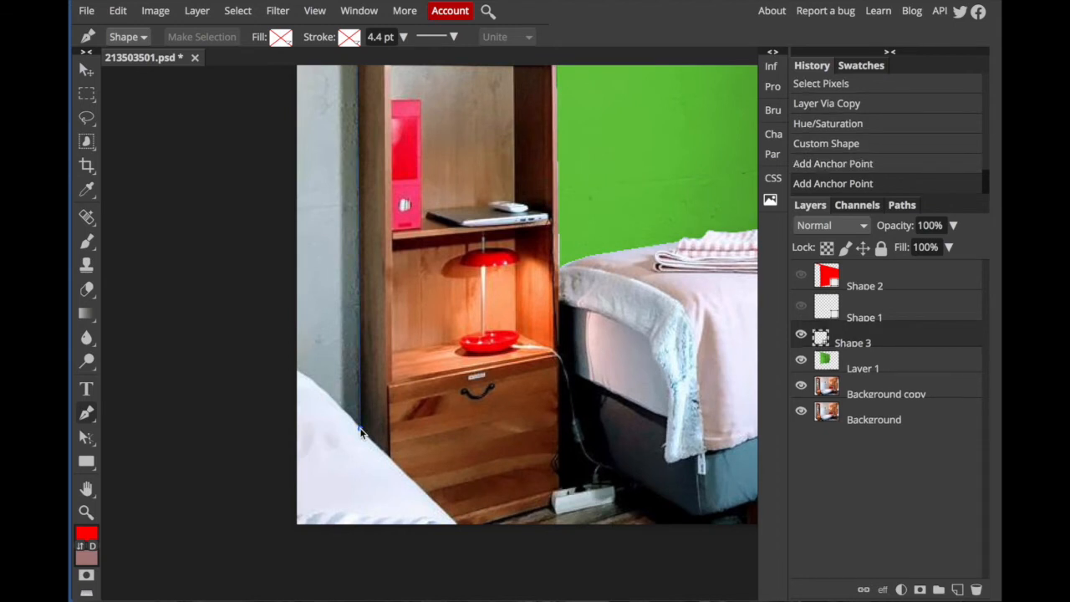
{"action": "left_click", "coordinate": [312, 380]}
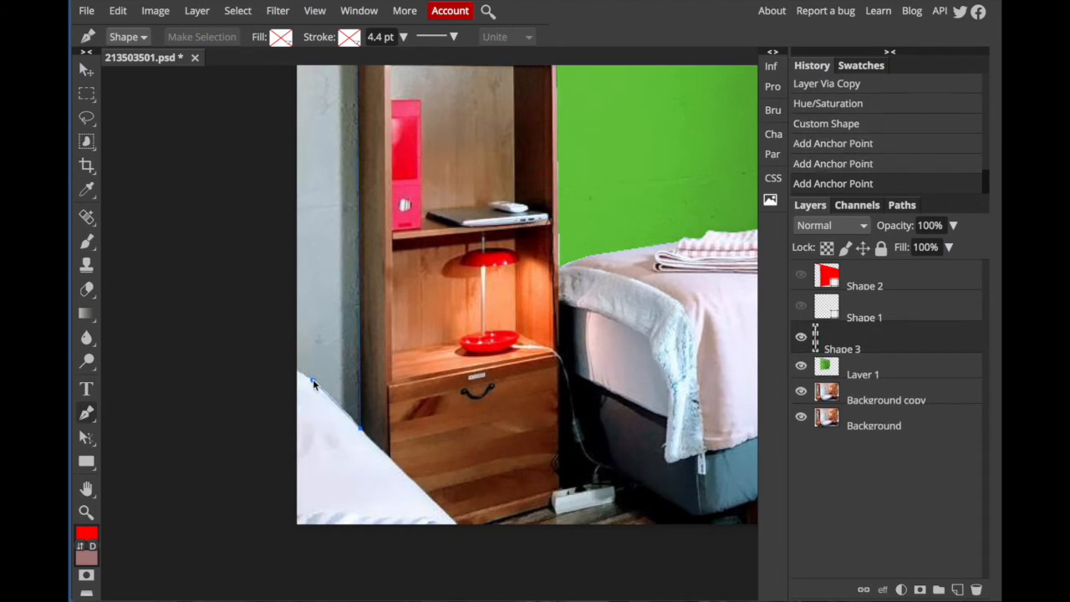
{"action": "left_click", "coordinate": [297, 374]}
Step: Continue the wall strip's path up to the image corner and around the books and bookcase top, closing it at its starting point
{"action": "scroll", "coordinate": [297, 251], "scroll_direction": "up", "scroll_amount": 5}
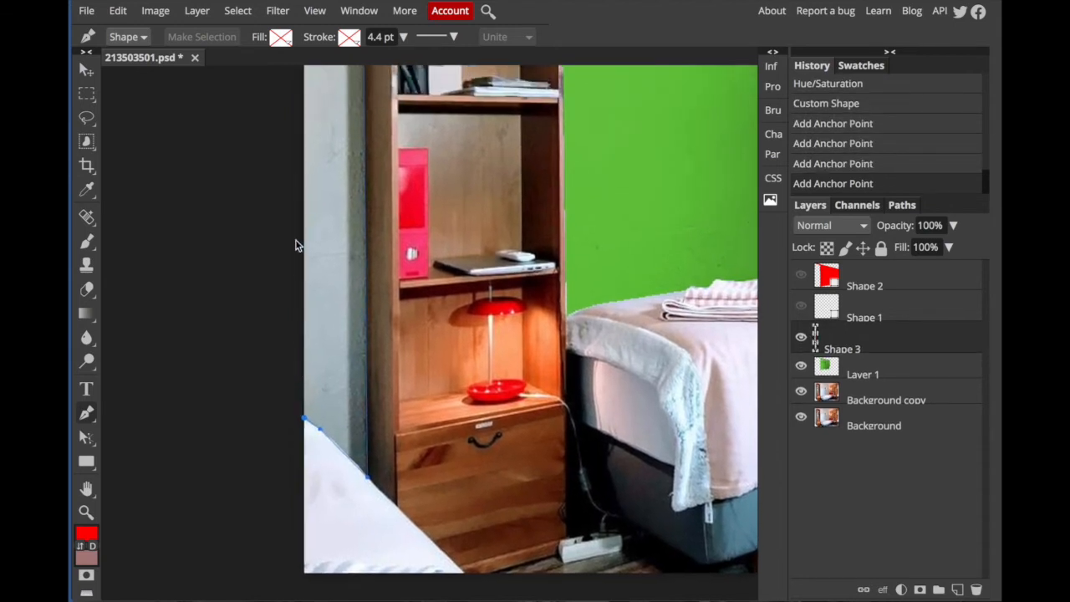
{"action": "scroll", "coordinate": [297, 233], "scroll_direction": "up", "scroll_amount": 5}
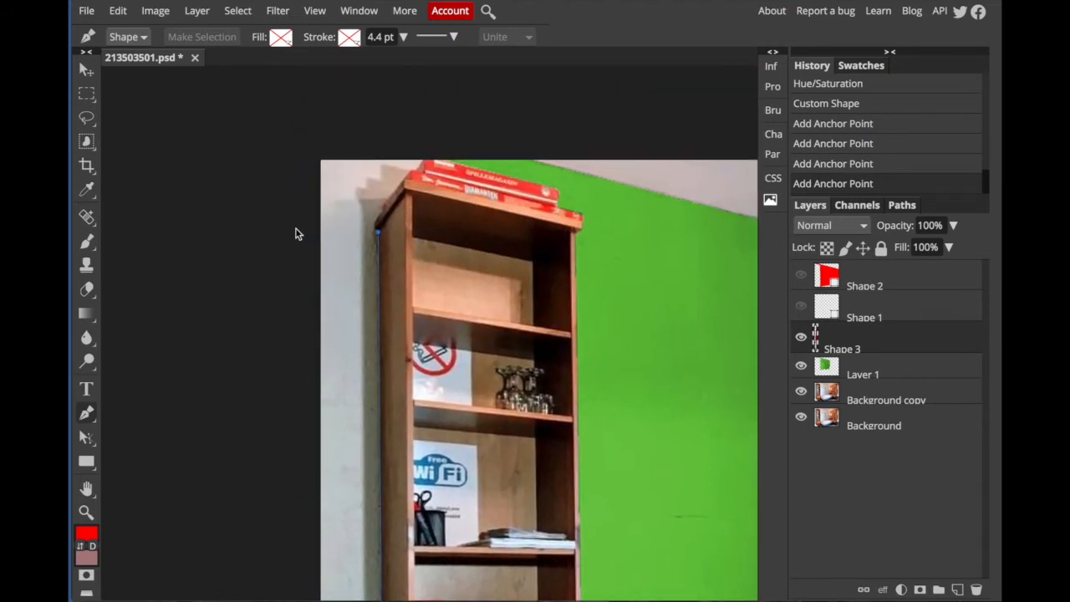
{"action": "left_click", "coordinate": [317, 175]}
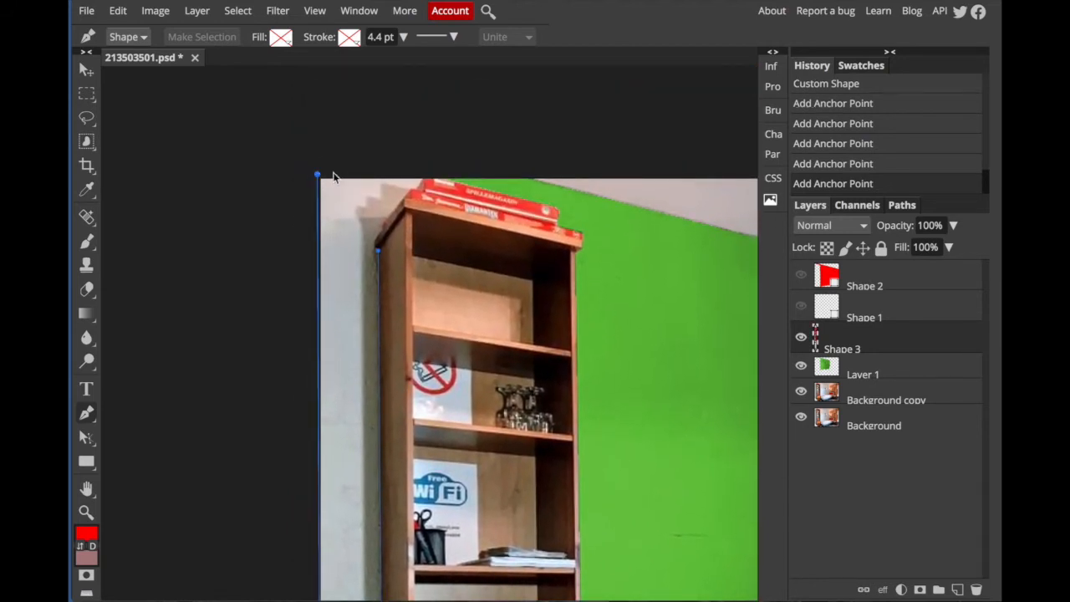
{"action": "left_click", "coordinate": [424, 177]}
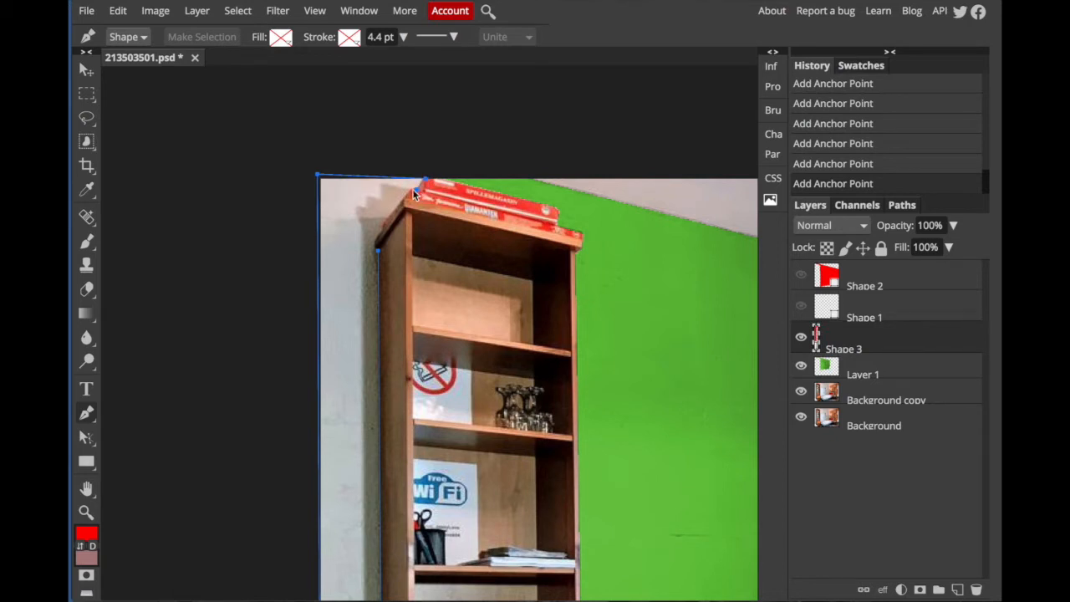
{"action": "left_click", "coordinate": [383, 225]}
{"action": "left_click", "coordinate": [375, 243]}
{"action": "left_click", "coordinate": [376, 251]}
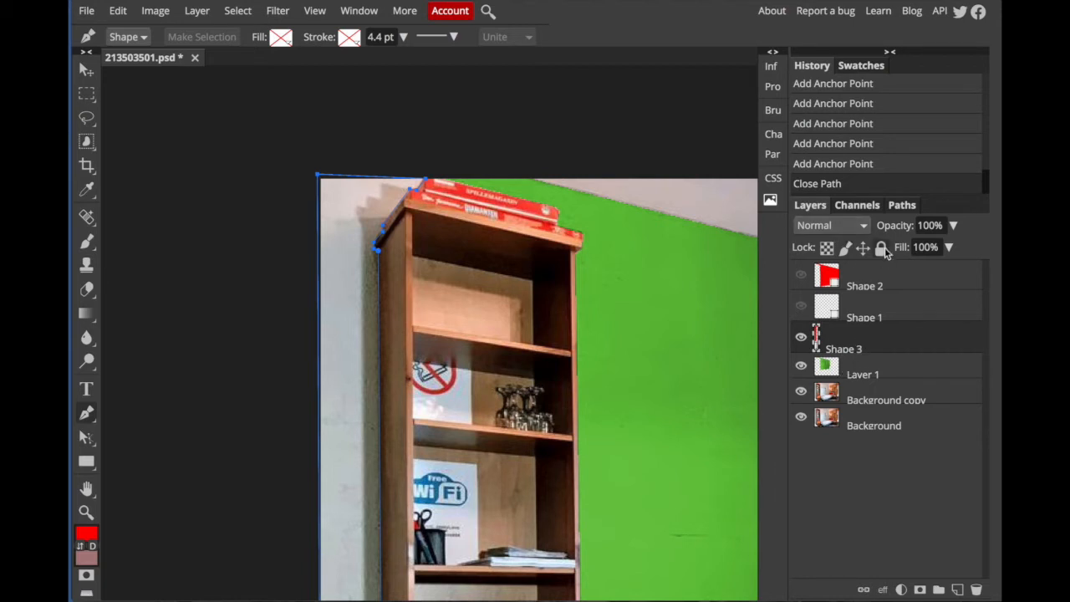
Step: Convert the Shape 3 path to a selection and copy that area of the Background copy layer to a new layer
{"action": "left_click", "coordinate": [901, 205]}
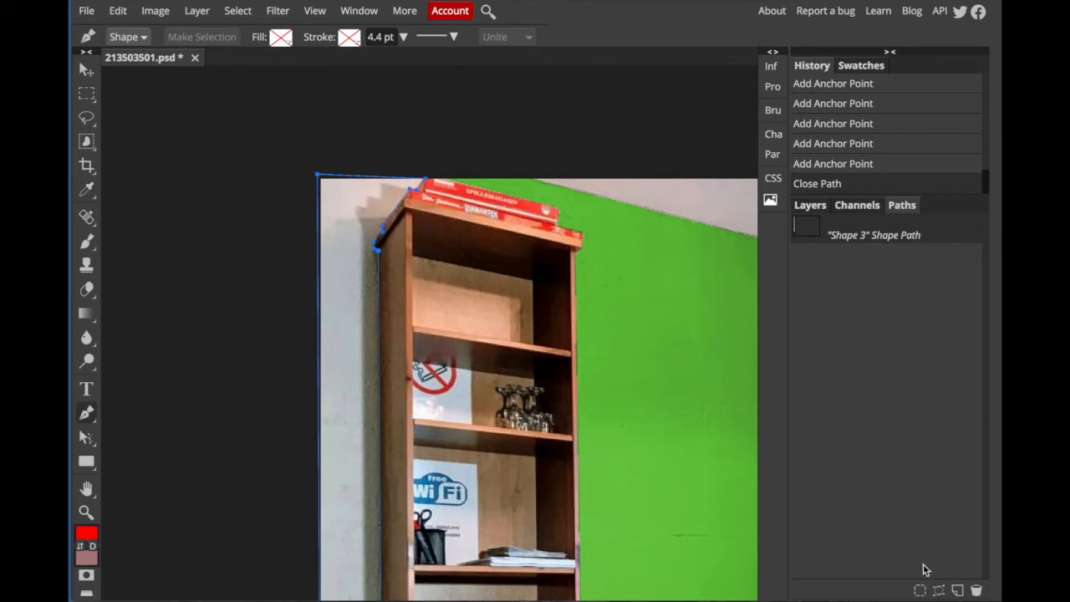
{"action": "left_click", "coordinate": [919, 590]}
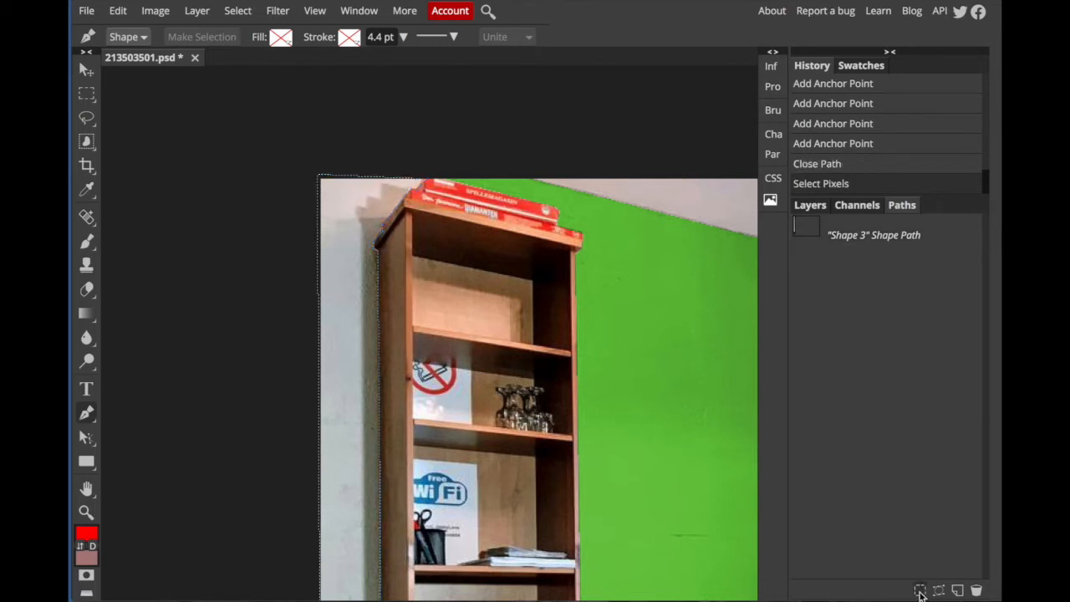
{"action": "left_click", "coordinate": [811, 205]}
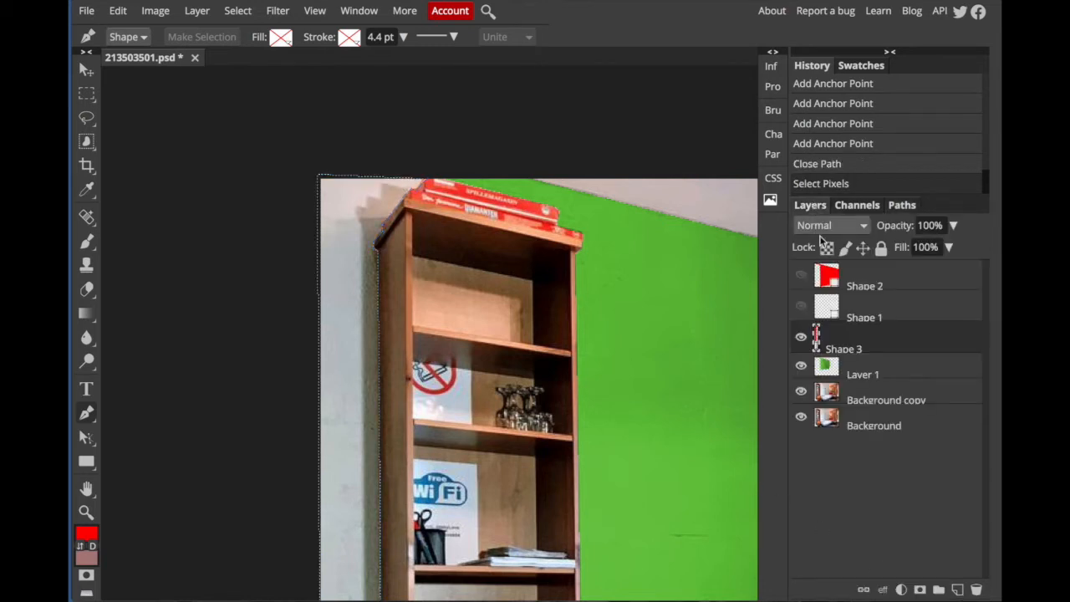
{"action": "left_click", "coordinate": [886, 399]}
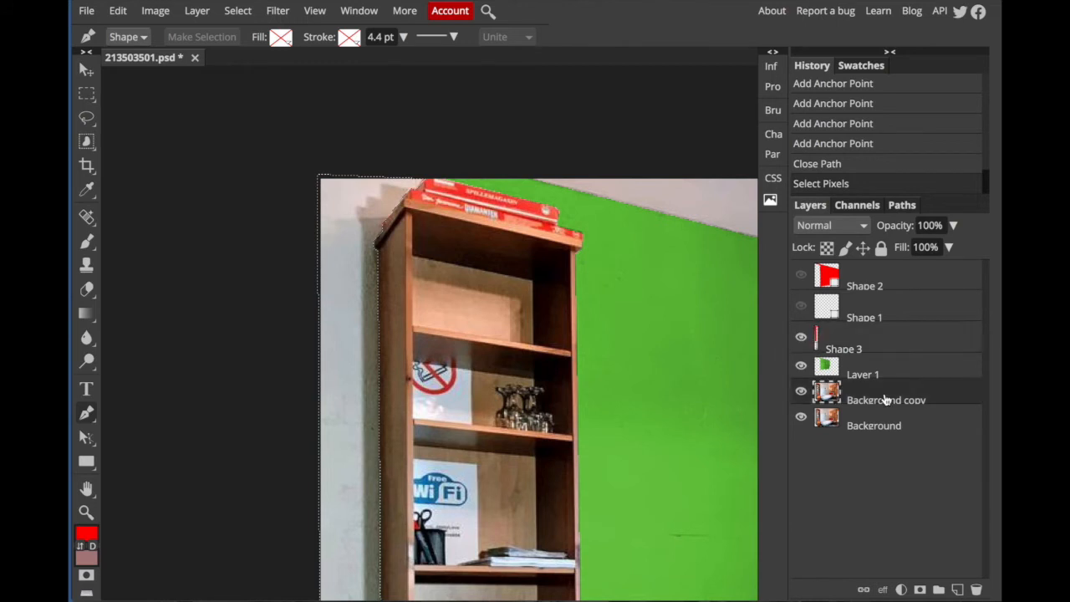
{"action": "left_click", "coordinate": [197, 11]}
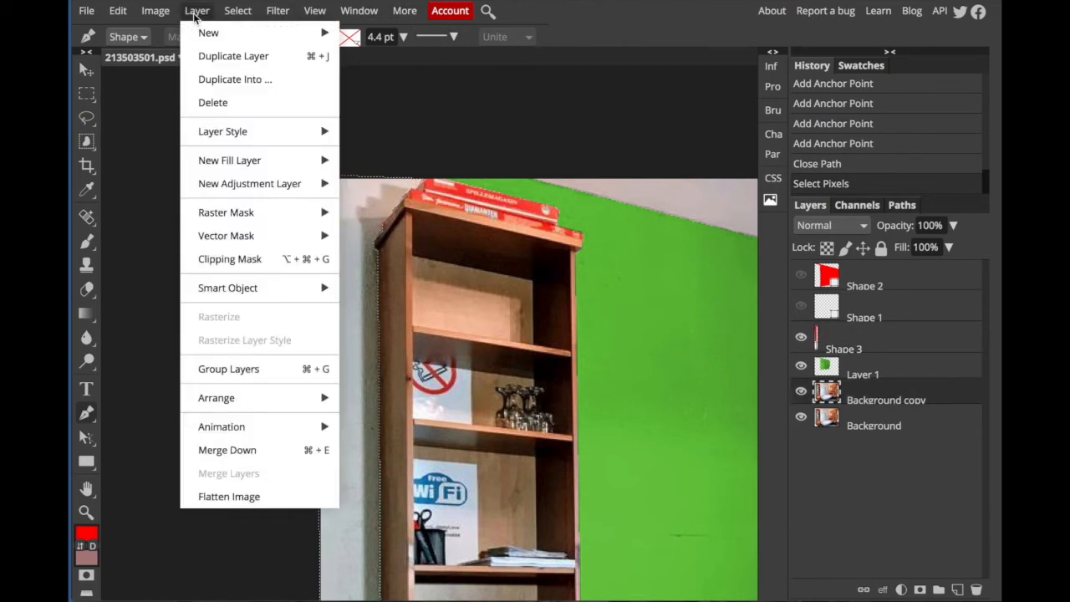
{"action": "mouse_move", "coordinate": [212, 33]}
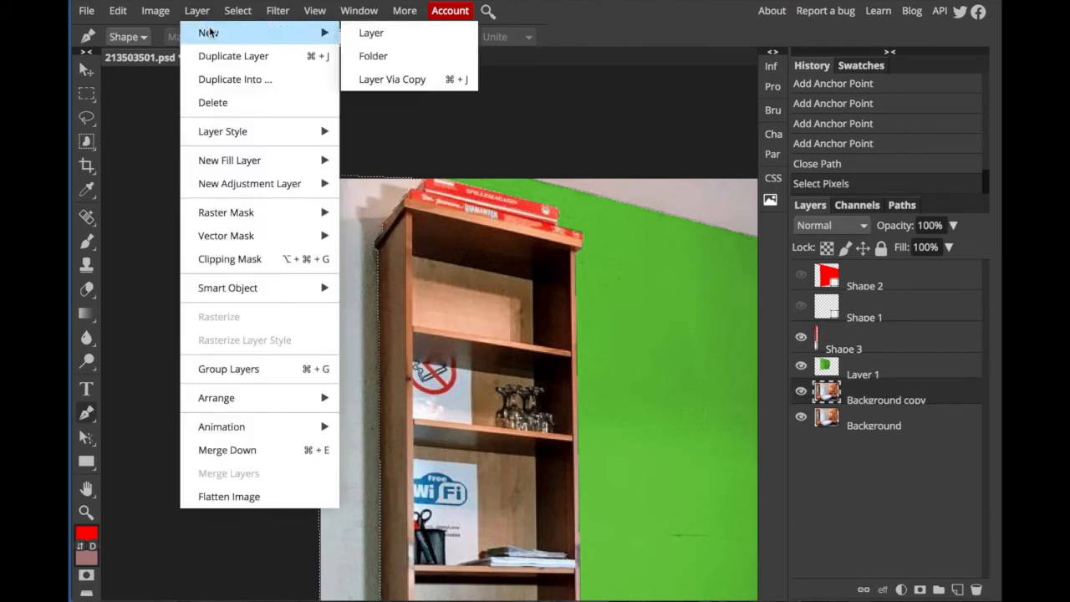
{"action": "left_click", "coordinate": [403, 80]}
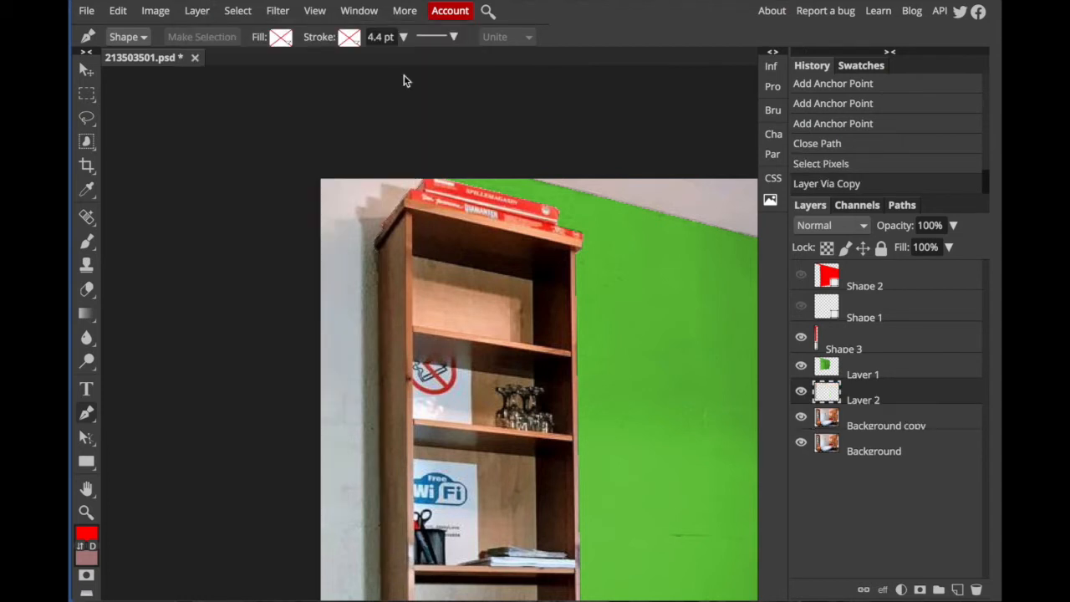
Step: Hide the Background copy and Background layers to check the wall strip cutout, and show them again
{"action": "left_click", "coordinate": [801, 392]}
{"action": "left_click", "coordinate": [801, 417]}
{"action": "left_click", "coordinate": [801, 443]}
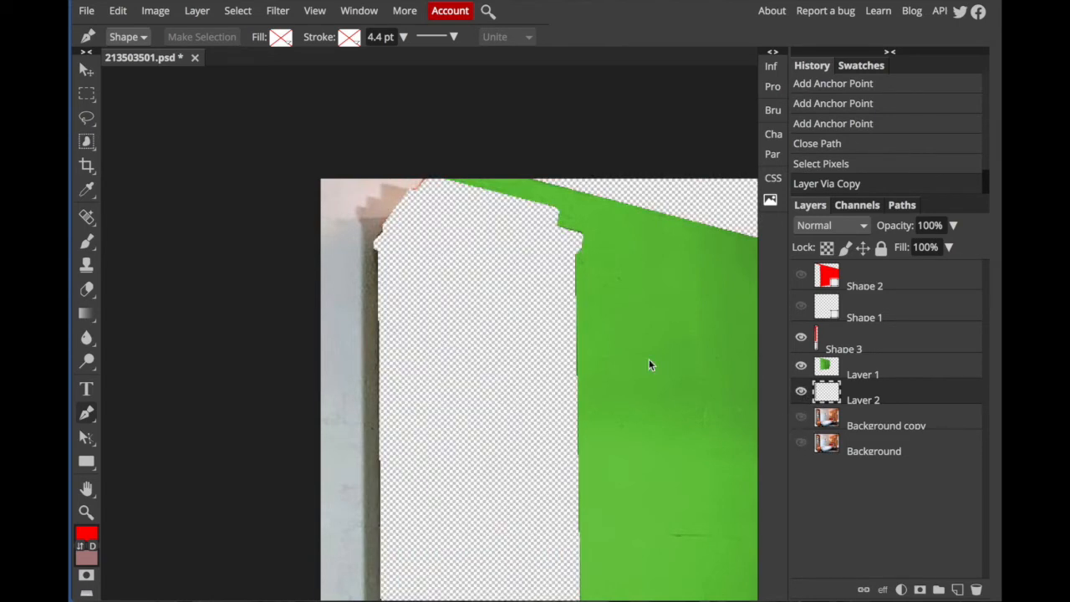
{"action": "left_click", "coordinate": [801, 418]}
{"action": "left_click", "coordinate": [801, 443]}
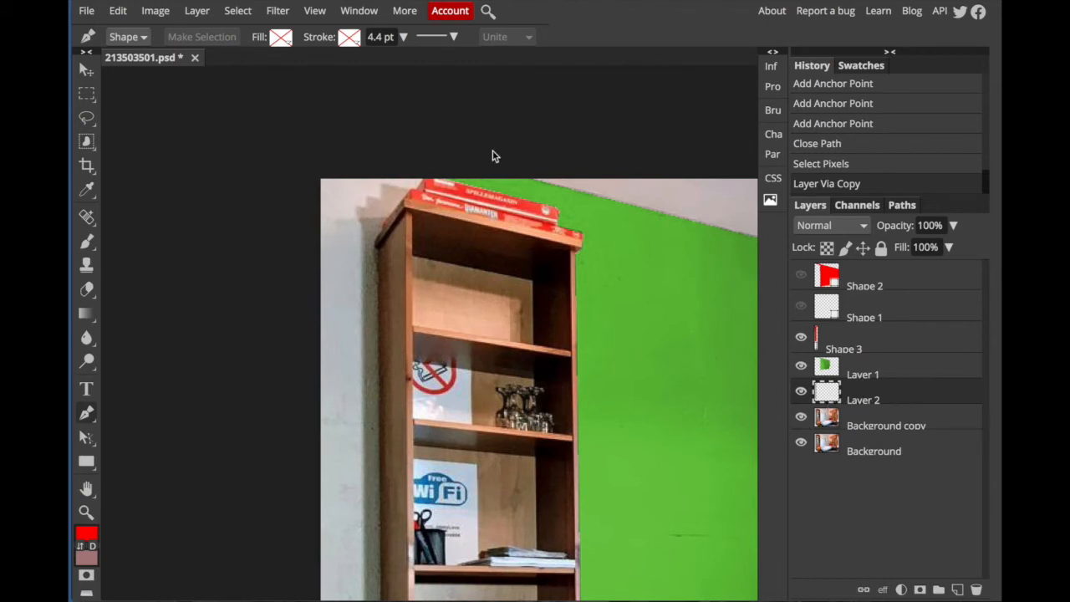
Step: Start a Hue/Saturation adjustment on Layer 2 and set the hue to 101
{"action": "left_click", "coordinate": [207, 12]}
{"action": "mouse_move", "coordinate": [175, 11]}
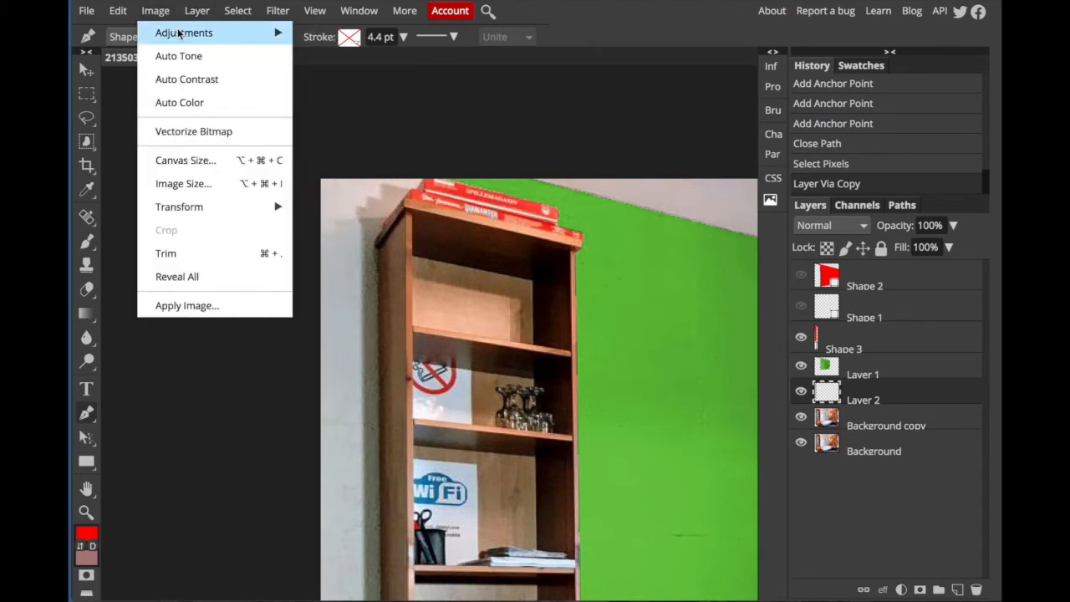
{"action": "mouse_move", "coordinate": [178, 32]}
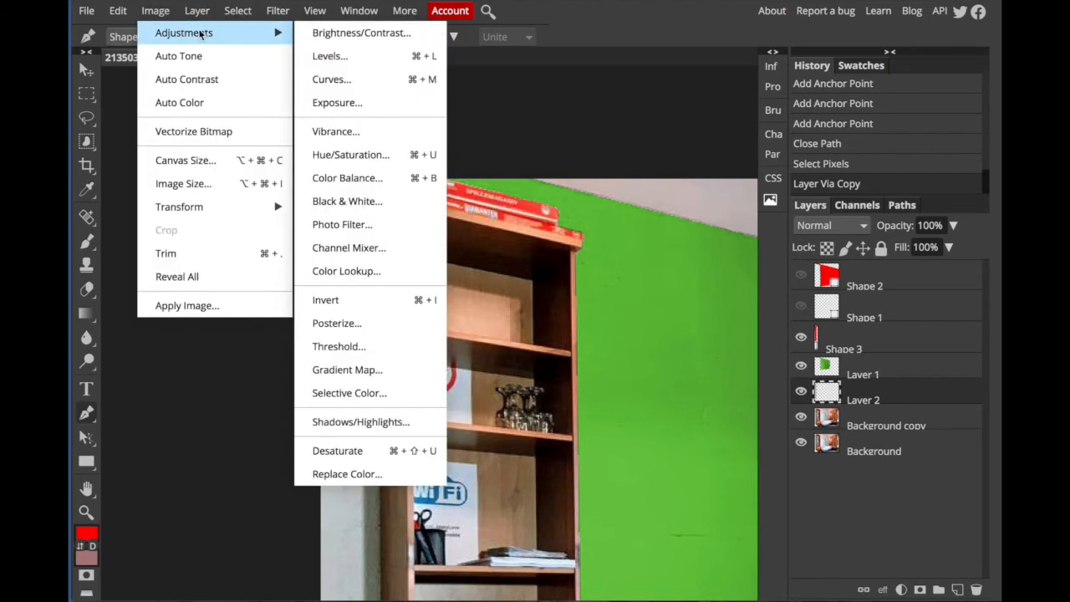
{"action": "left_click", "coordinate": [394, 155]}
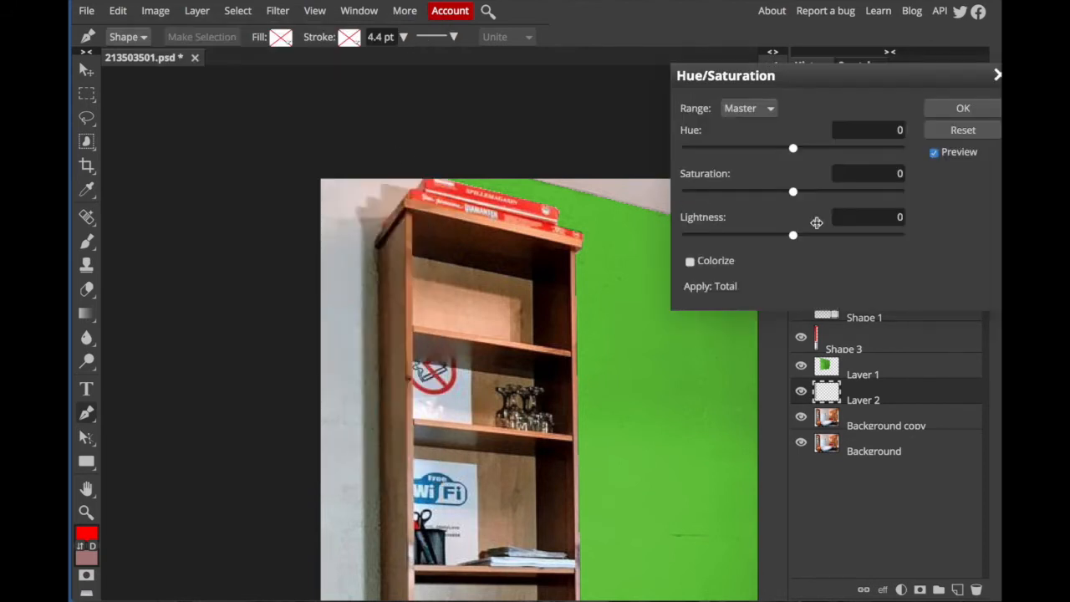
{"action": "left_click", "coordinate": [900, 131]}
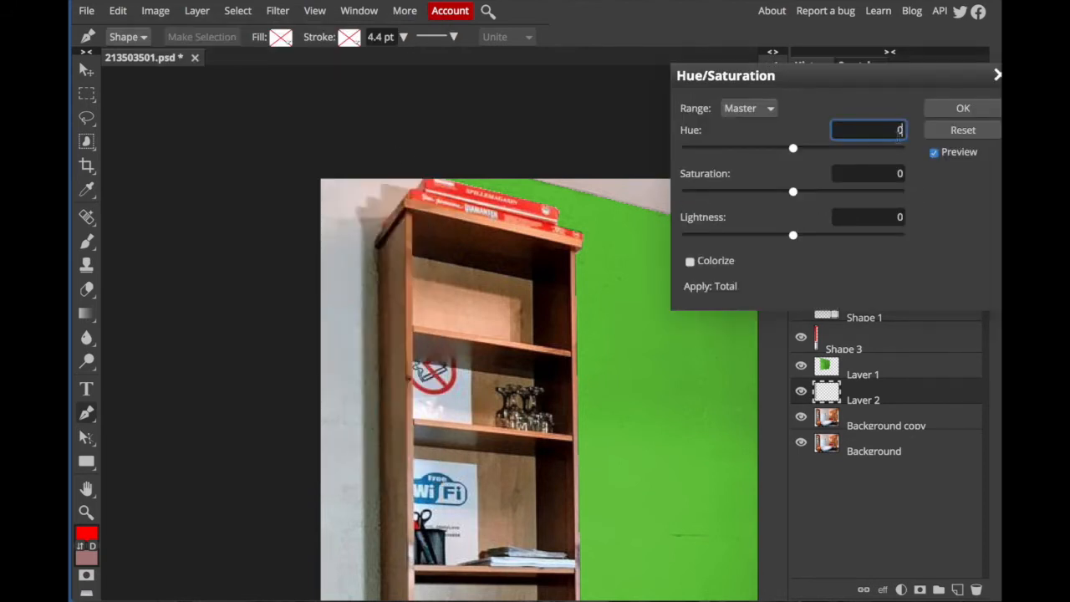
{"action": "type", "text": "10"}
{"action": "key", "text": "BackSpace"}
{"action": "key", "text": "BackSpace"}
{"action": "key", "text": "BackSpace"}
{"action": "type", "text": "101"}
Step: Set Saturation to 53 and Lightness to -44, enable Colorize, and apply the adjustment to the wall strip
{"action": "left_click", "coordinate": [901, 173]}
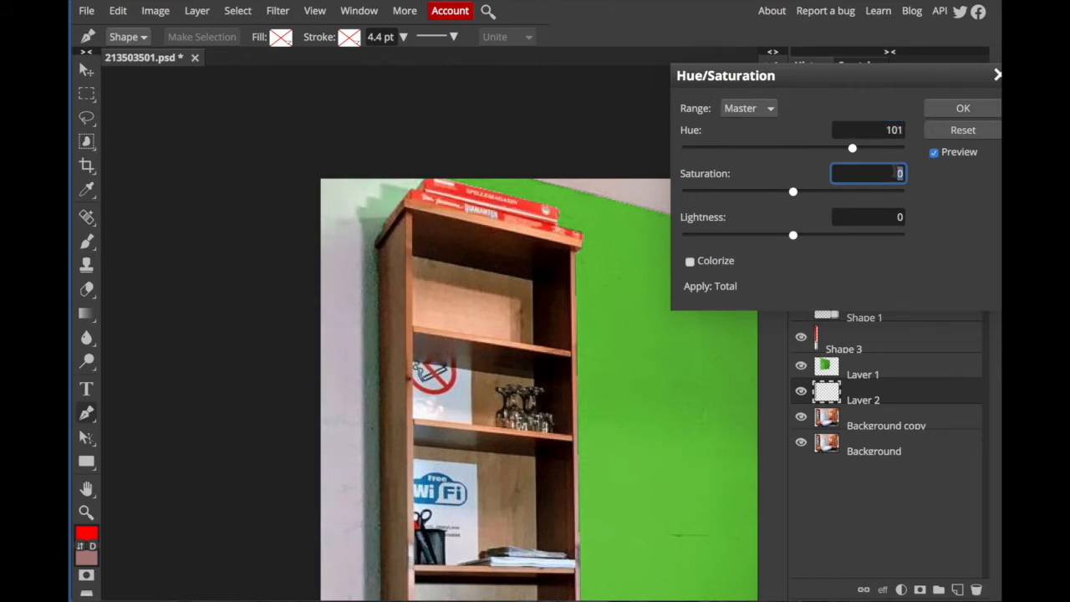
{"action": "type", "text": "53"}
{"action": "left_click", "coordinate": [899, 217]}
{"action": "key", "text": "BackSpace"}
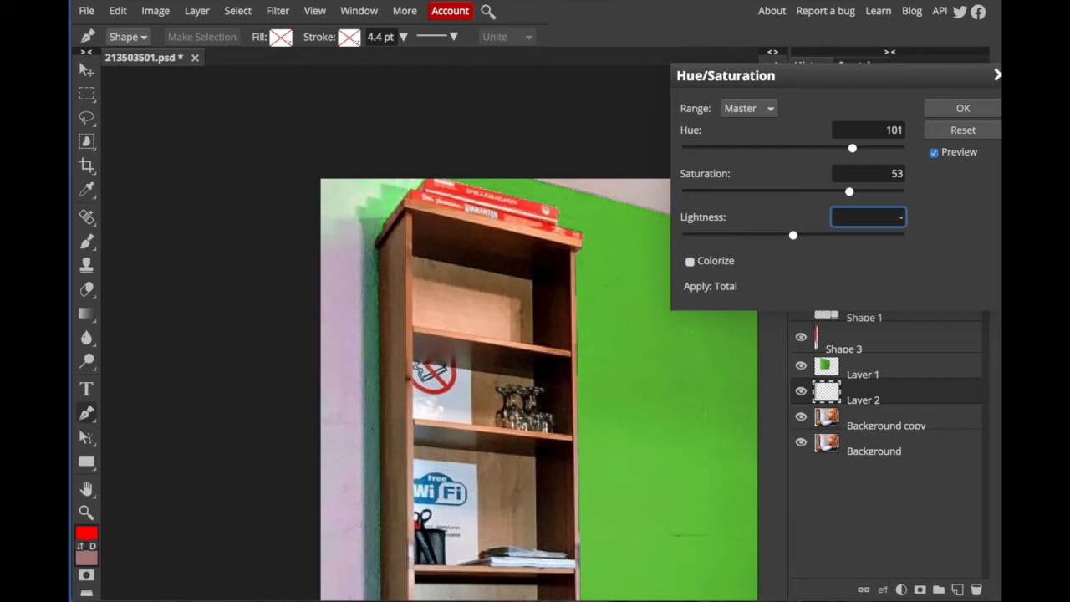
{"action": "type", "text": "-44"}
{"action": "left_click", "coordinate": [691, 263]}
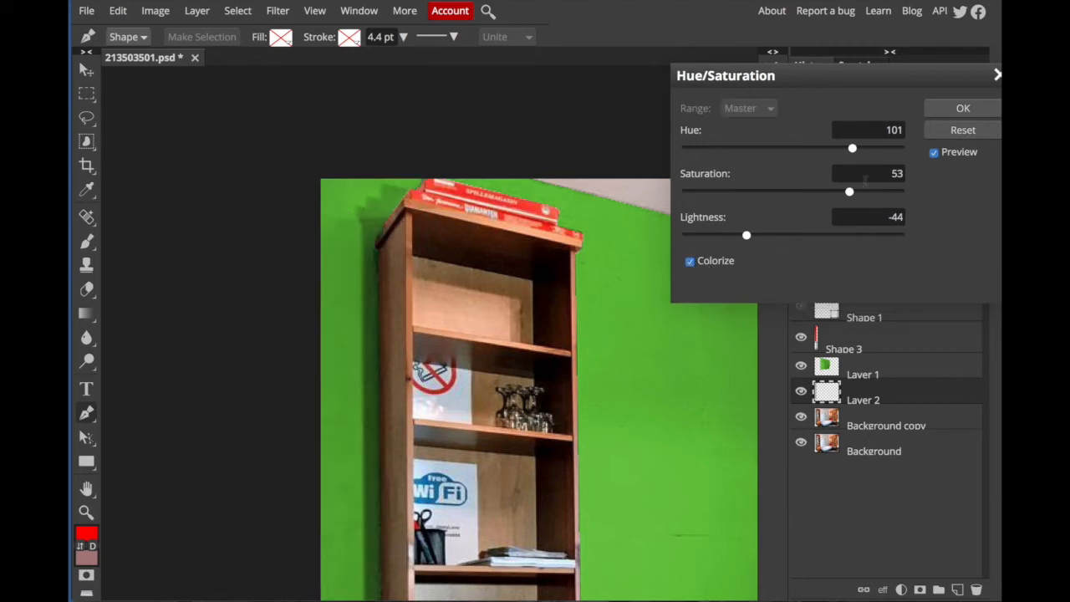
{"action": "left_click", "coordinate": [964, 109]}
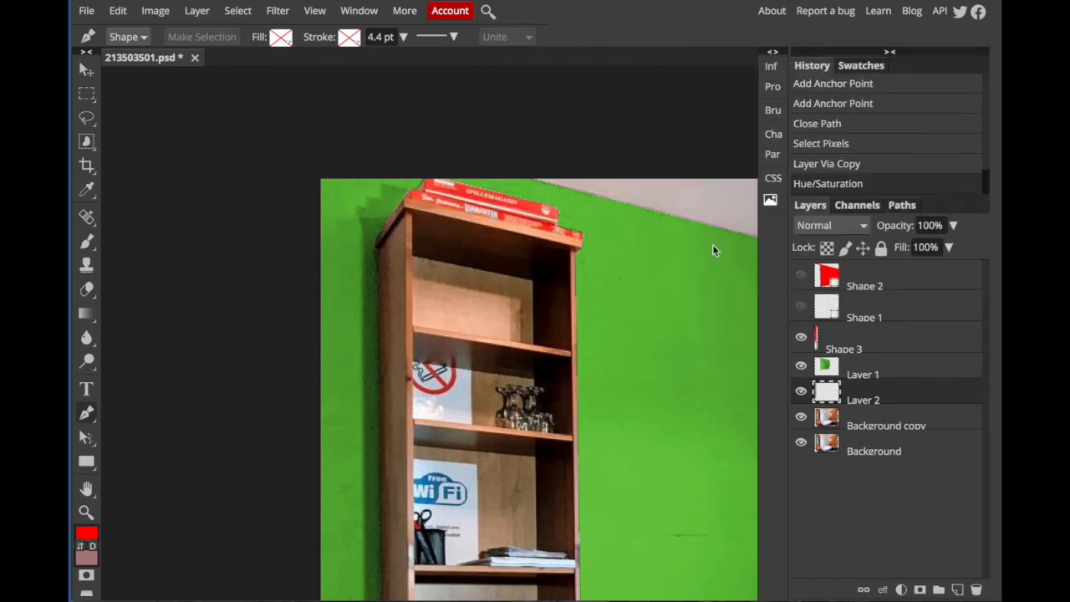
Step: Review the recolored room and hide Layer 1 and Layer 2 to expose the framed picture in its original colors
{"action": "key", "text": "ctrl+0"}
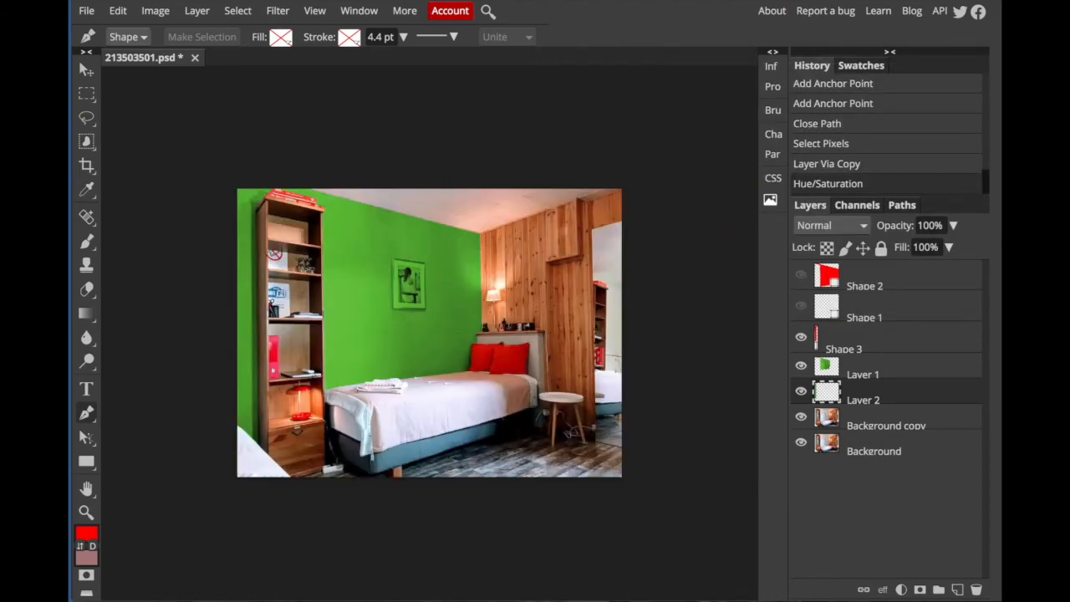
{"action": "key", "text": "ctrl+plus"}
{"action": "key", "text": "ctrl+plus"}
{"action": "scroll", "coordinate": [429, 333], "scroll_direction": "up", "scroll_amount": 2}
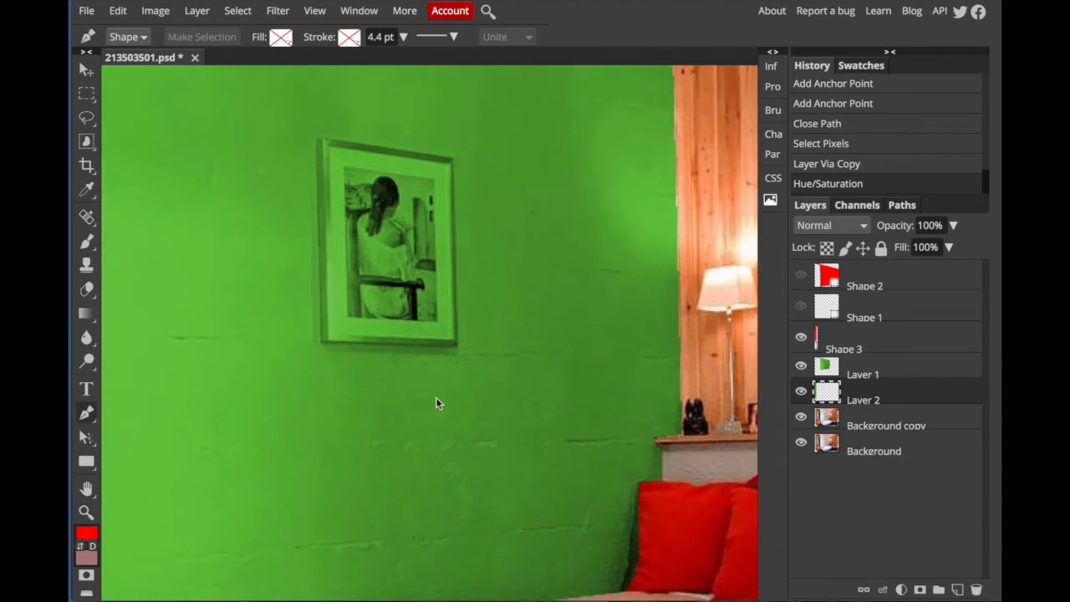
{"action": "left_click", "coordinate": [801, 368]}
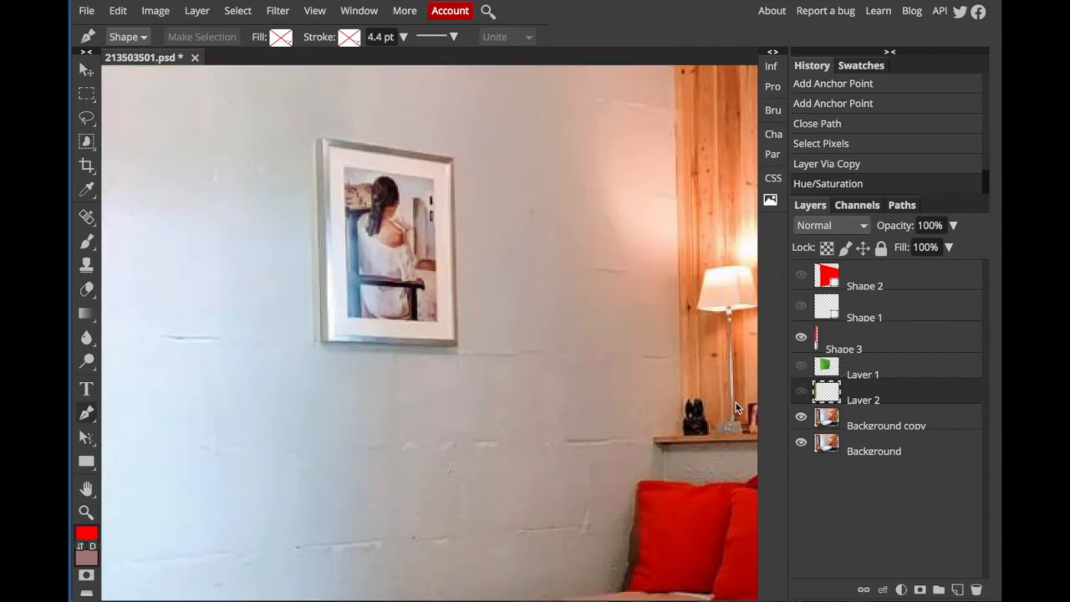
Step: Trace a closed Pen outline around the outer frame of the wall picture, working from the Background copy layer
{"action": "left_click", "coordinate": [896, 430]}
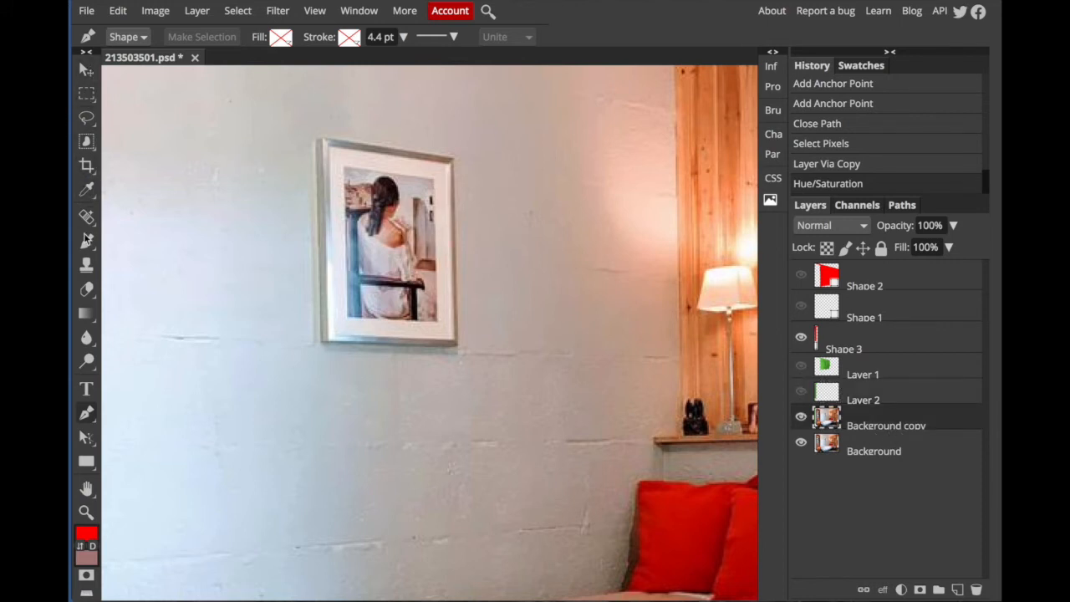
{"action": "left_click", "coordinate": [316, 141]}
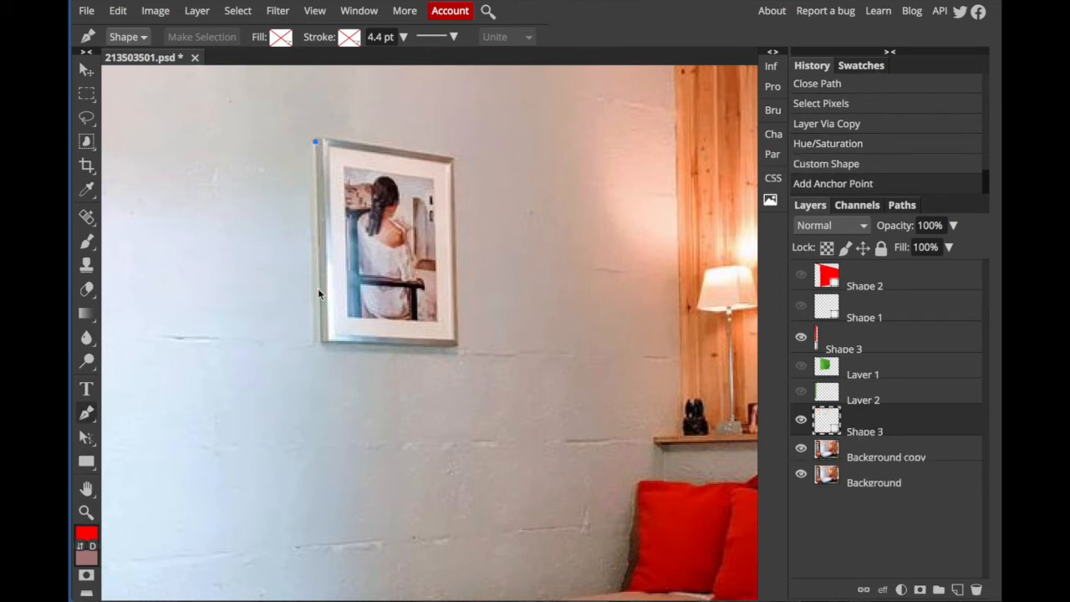
{"action": "left_click", "coordinate": [320, 342]}
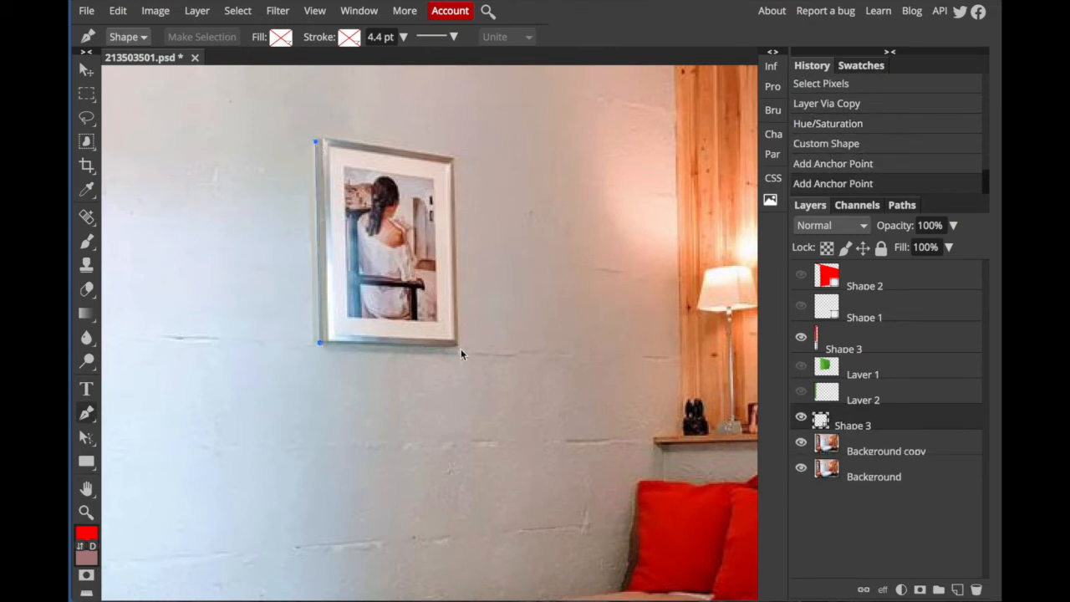
{"action": "left_click", "coordinate": [458, 345]}
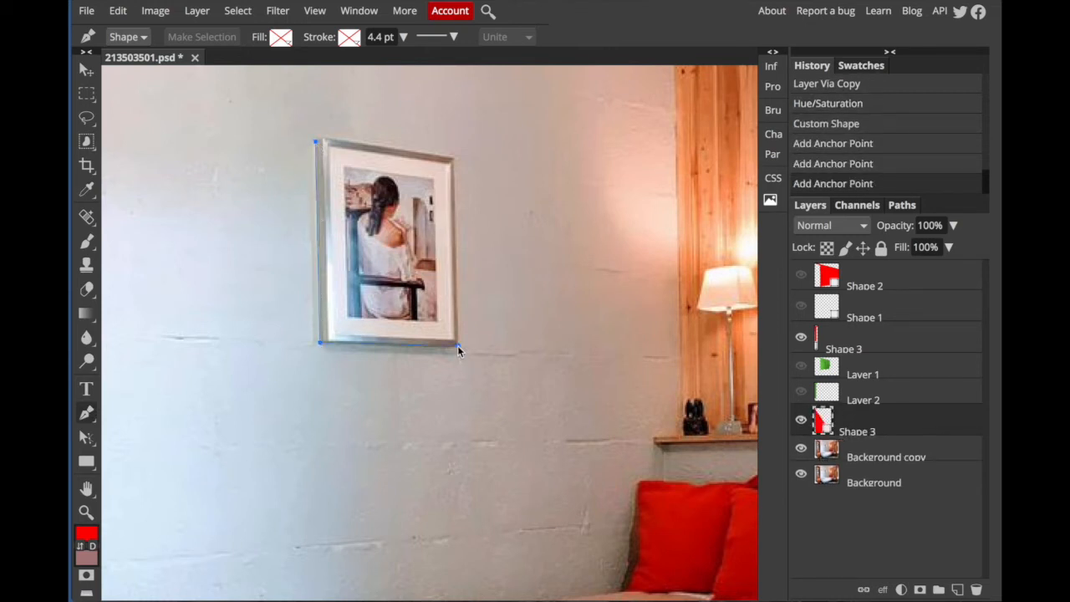
{"action": "left_click", "coordinate": [454, 159]}
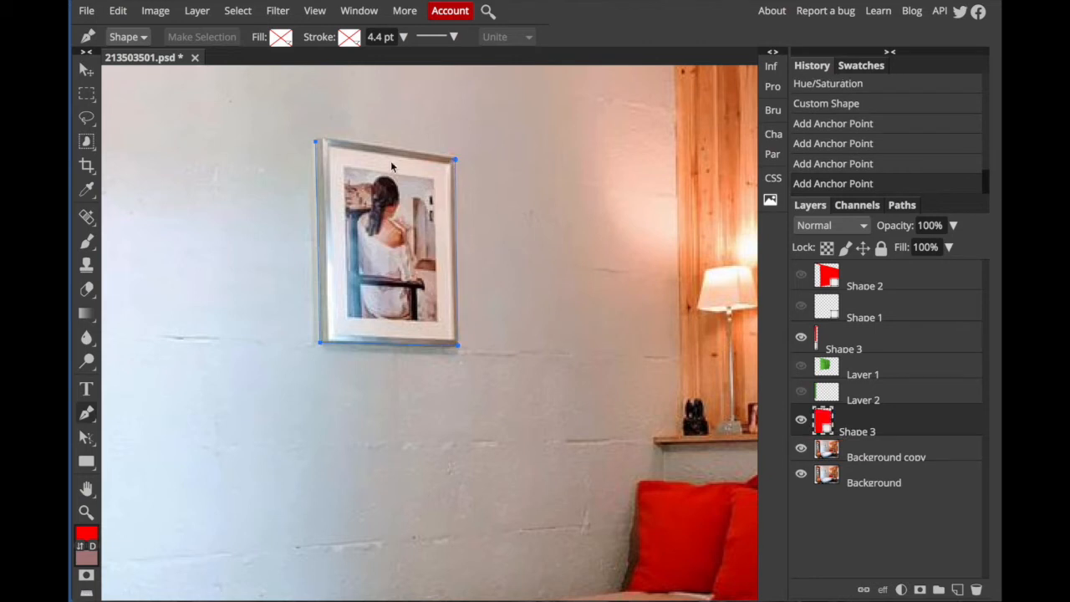
{"action": "left_click", "coordinate": [325, 137]}
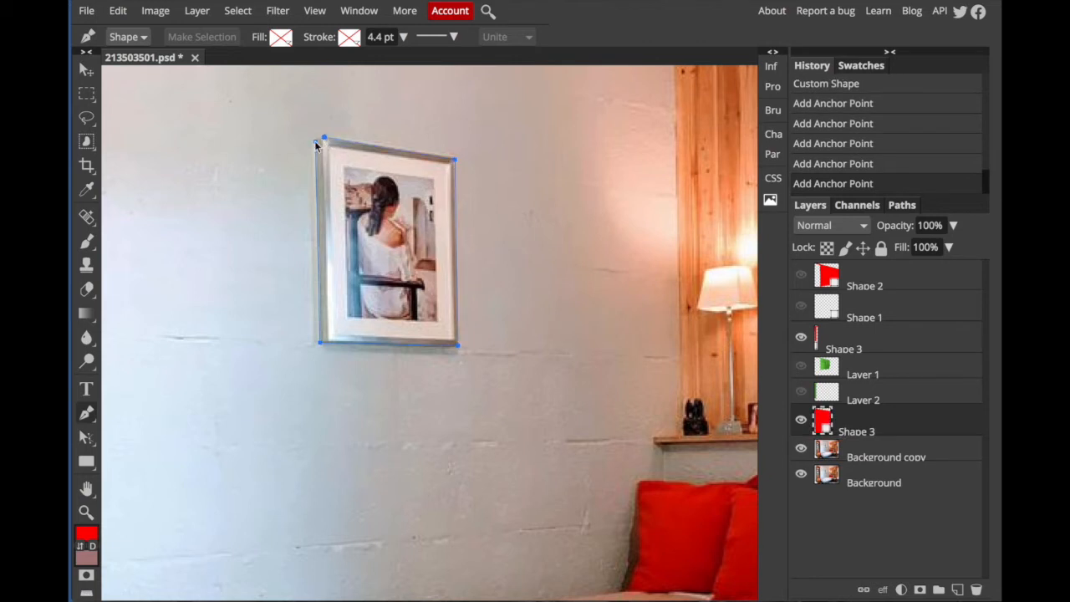
{"action": "left_click", "coordinate": [316, 144]}
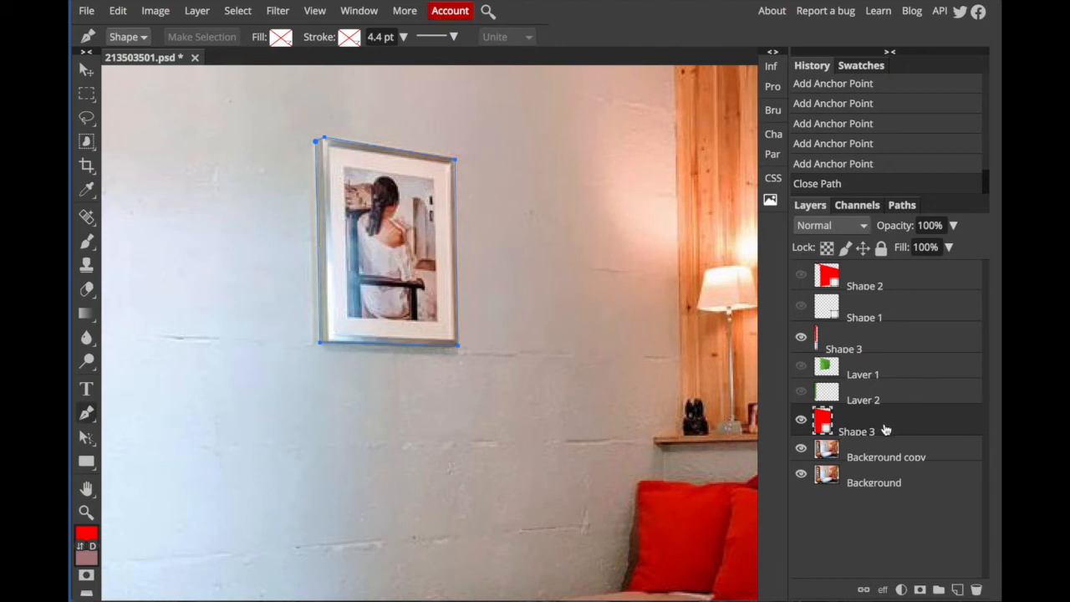
Step: Load the picture frame path as a selection and copy that area of Background copy onto a new layer
{"action": "left_click", "coordinate": [911, 207]}
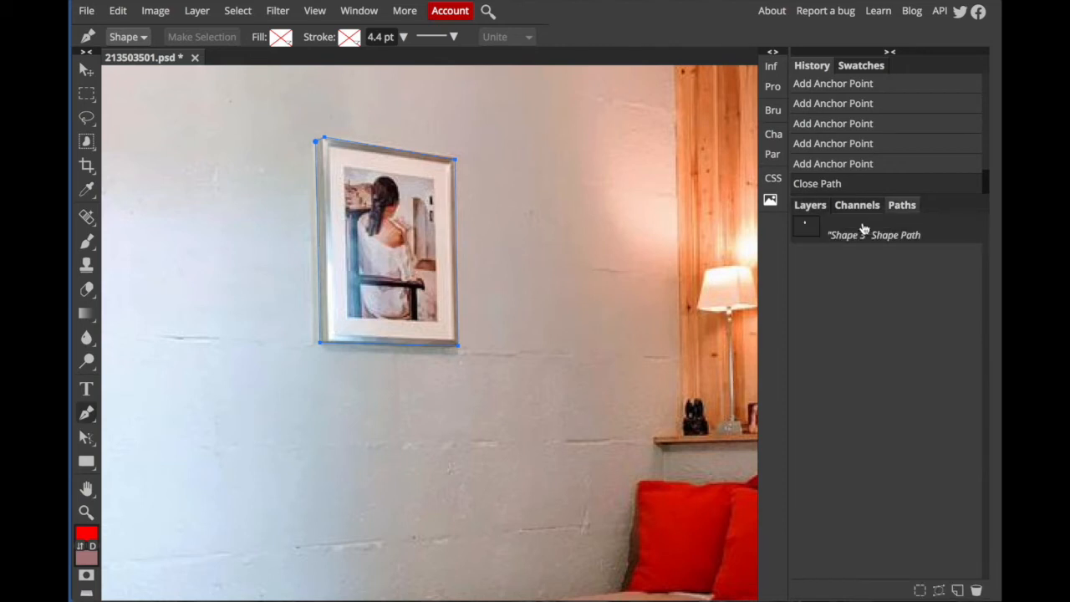
{"action": "left_click", "coordinate": [920, 591]}
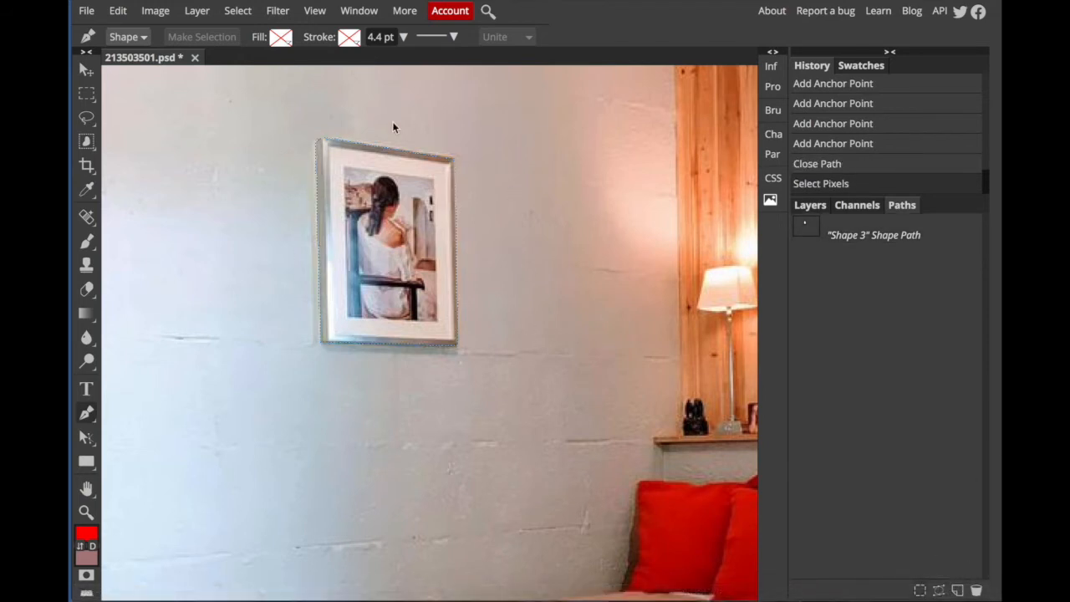
{"action": "left_click", "coordinate": [810, 205]}
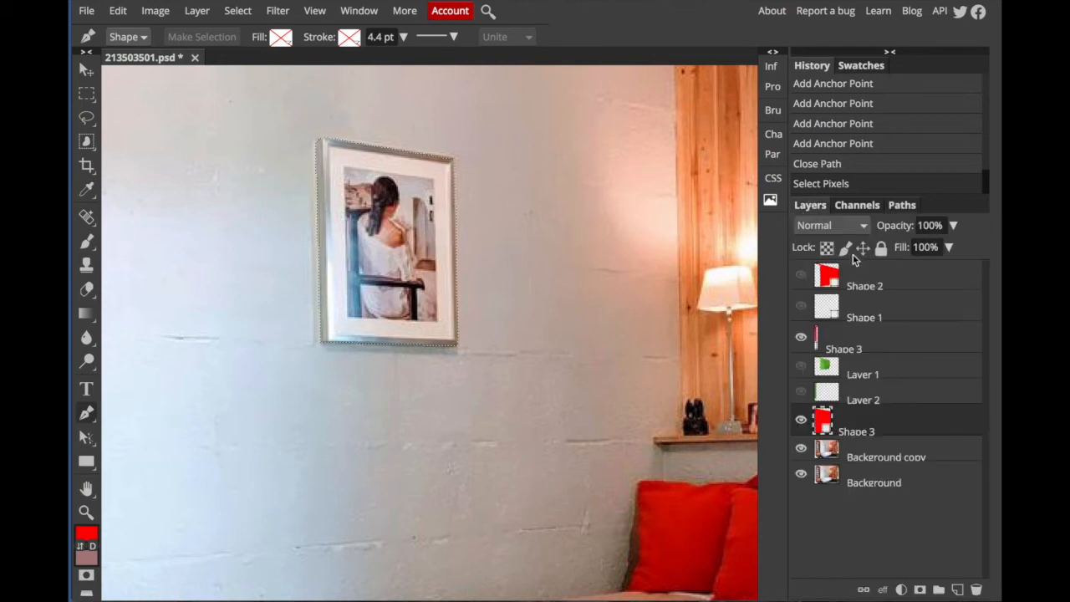
{"action": "left_click", "coordinate": [867, 458]}
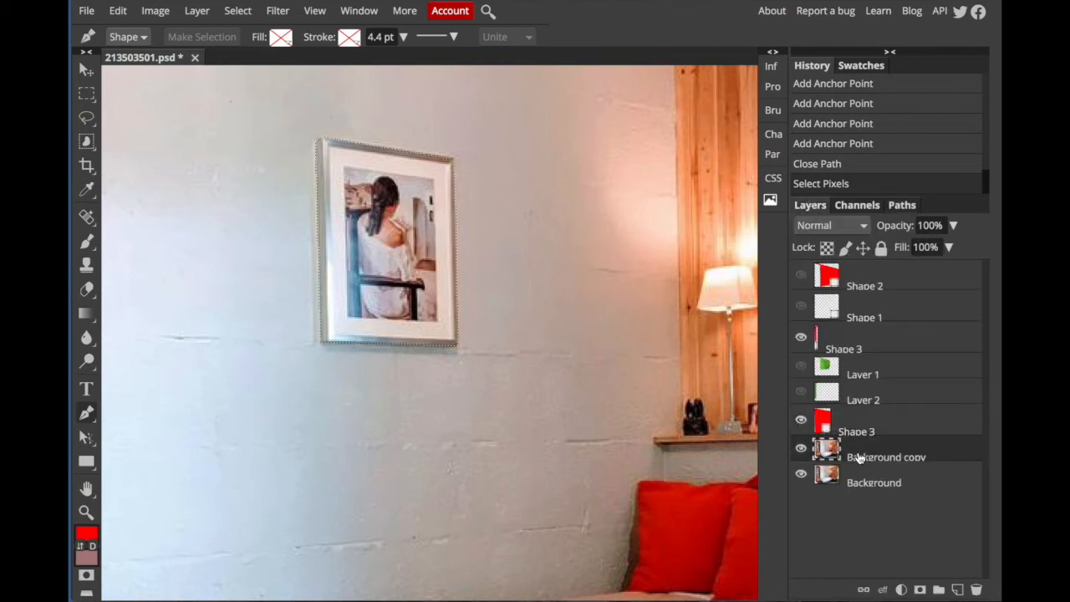
{"action": "left_click", "coordinate": [198, 11]}
{"action": "mouse_move", "coordinate": [209, 33]}
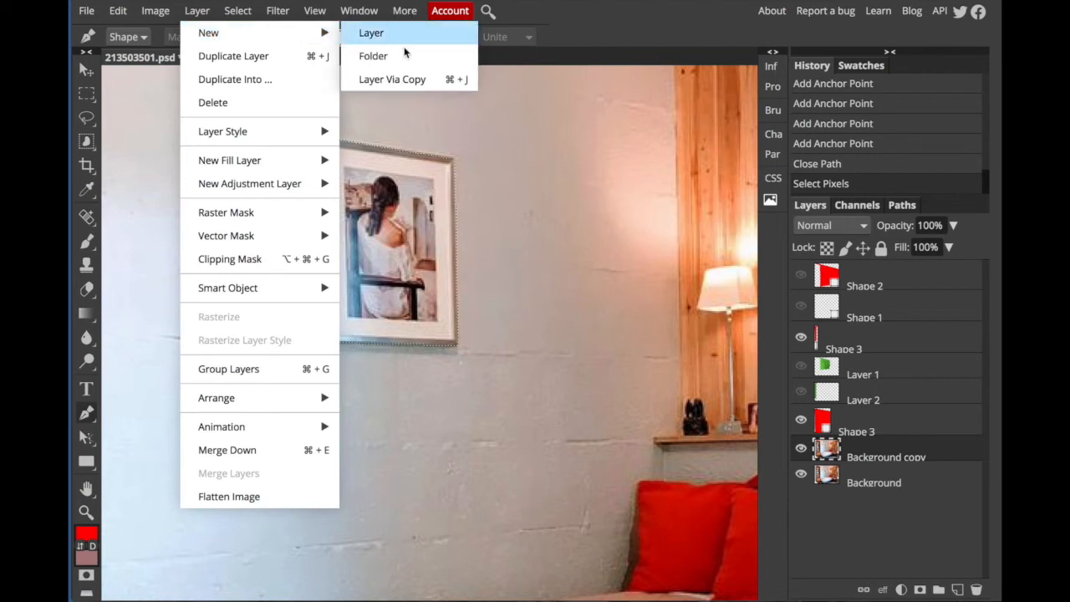
{"action": "left_click", "coordinate": [411, 79]}
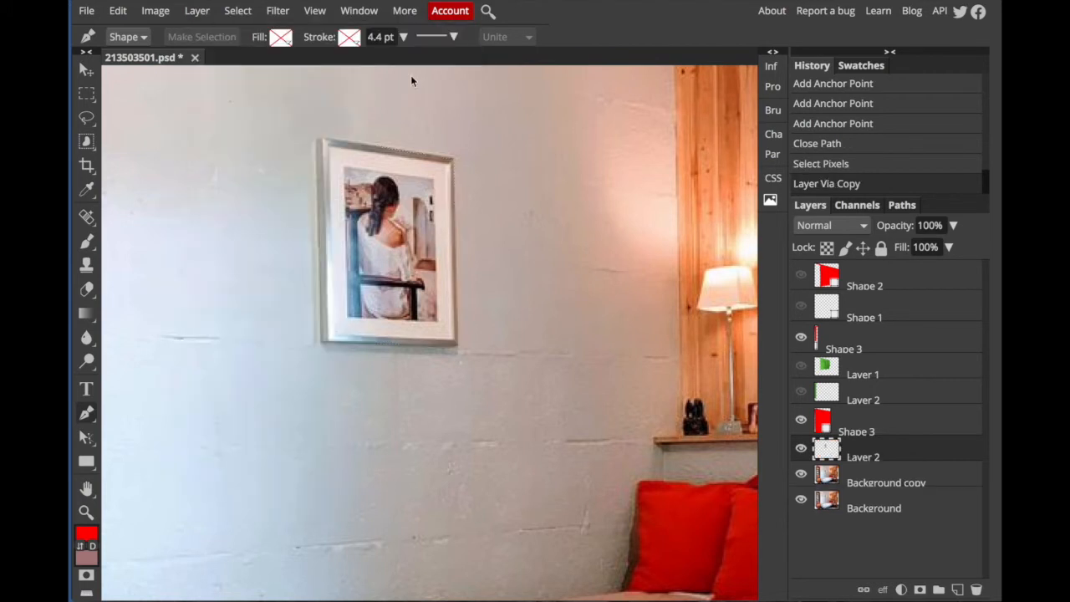
Step: Show the green wall layers again and move the picture cutout layer above Layer 1
{"action": "left_click", "coordinate": [801, 365]}
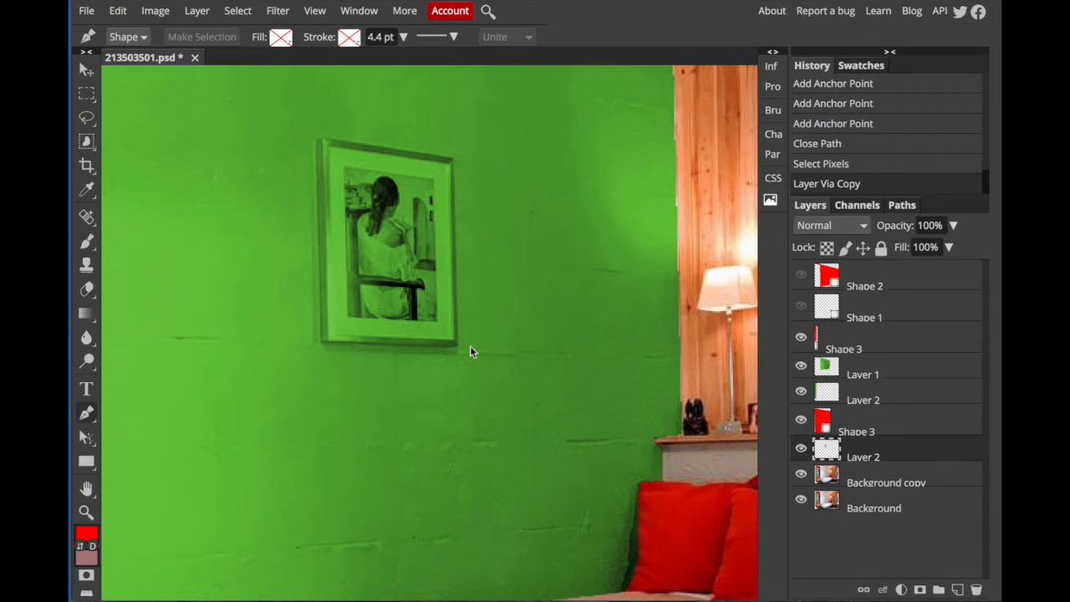
{"action": "scroll", "coordinate": [470, 352], "scroll_direction": "down", "scroll_amount": 5}
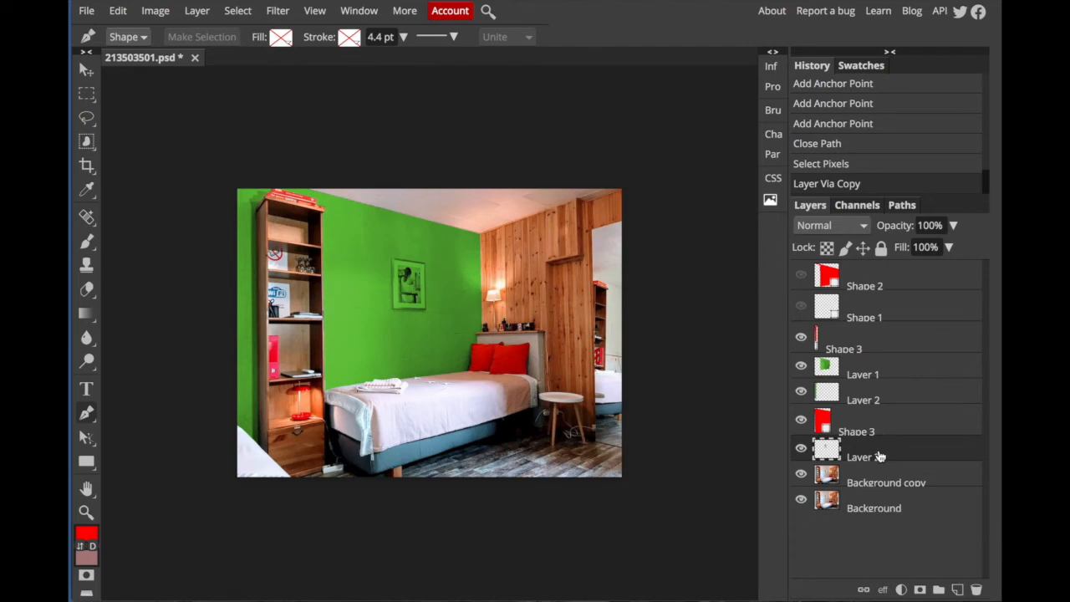
{"action": "left_click_drag", "start_coordinate": [879, 456], "coordinate": [886, 361]}
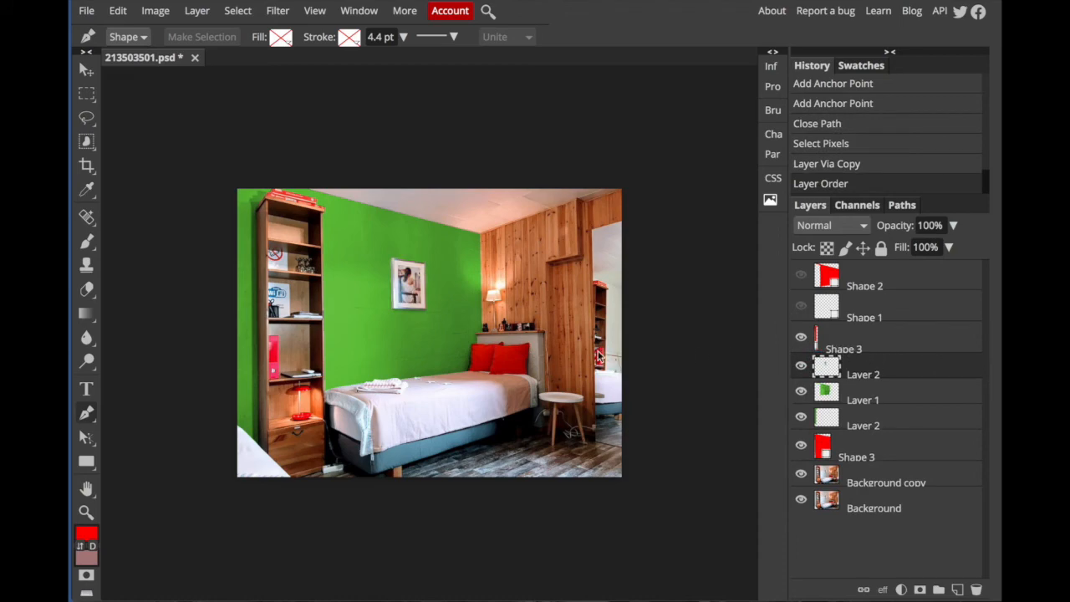
{"action": "key", "text": "ctrl+plus"}
{"action": "key", "text": "ctrl+plus"}
{"action": "key", "text": "ctrl+plus"}
{"action": "left_click_drag", "start_coordinate": [428, 224], "coordinate": [467, 245]}
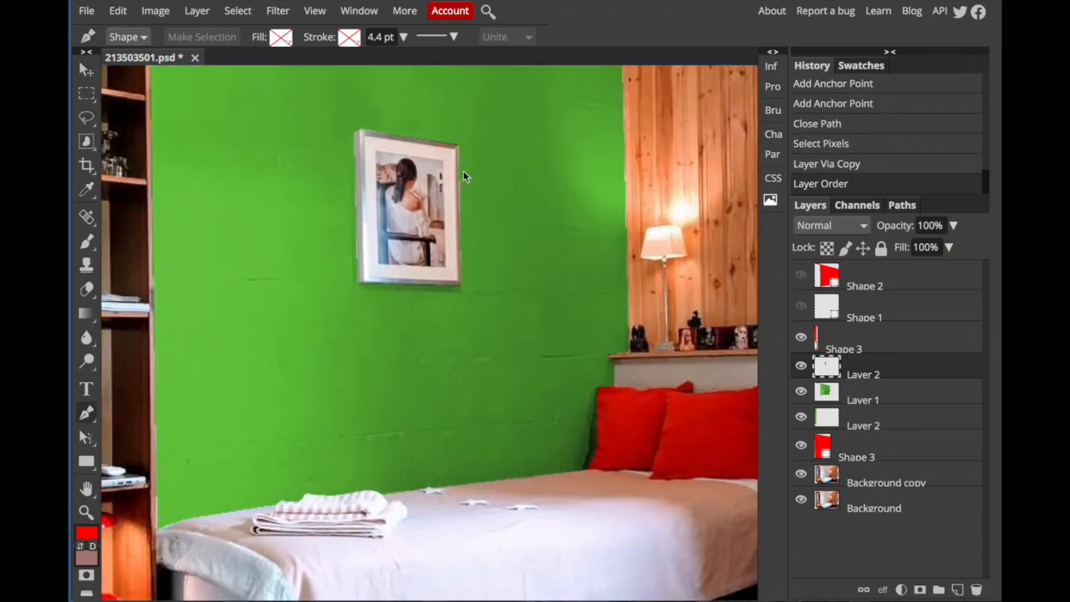
{"action": "key", "text": "ctrl+minus"}
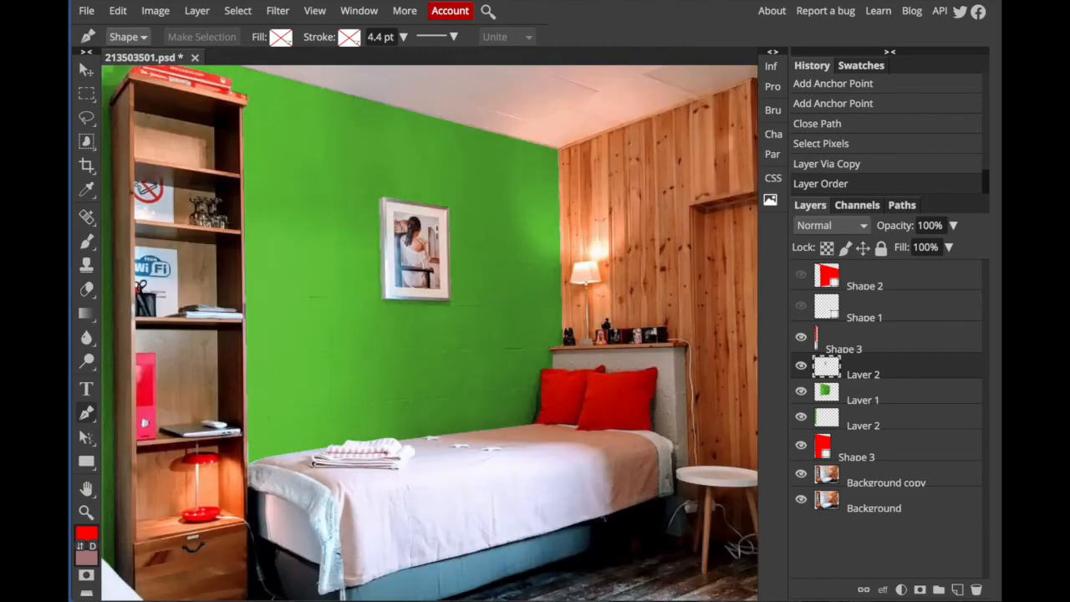
{"action": "key", "text": "ctrl+minus"}
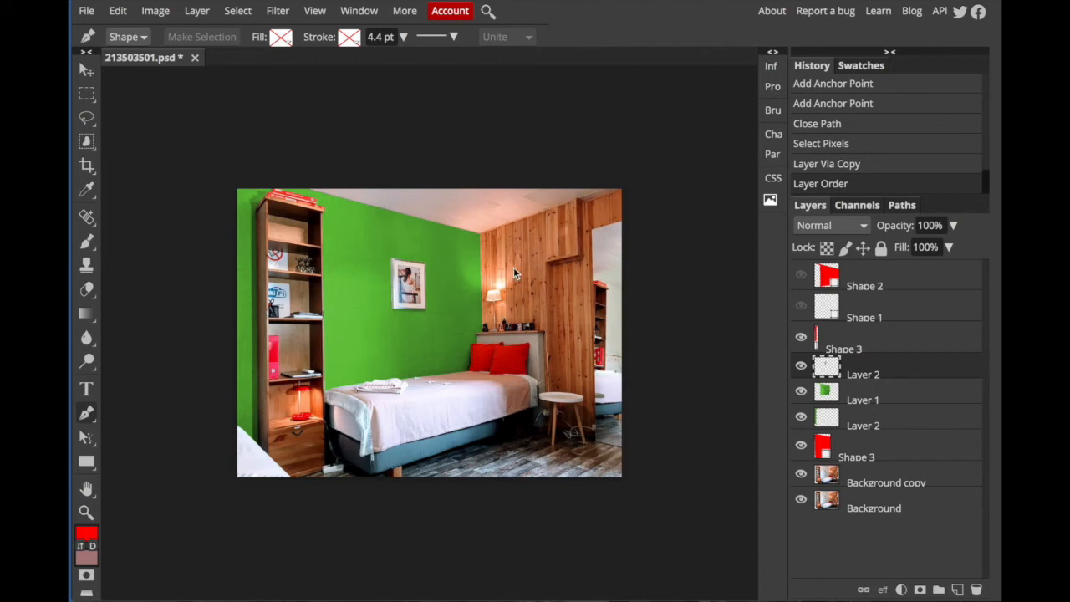
Step: Save the recolored room project as a PSD file
{"action": "left_click", "coordinate": [87, 12]}
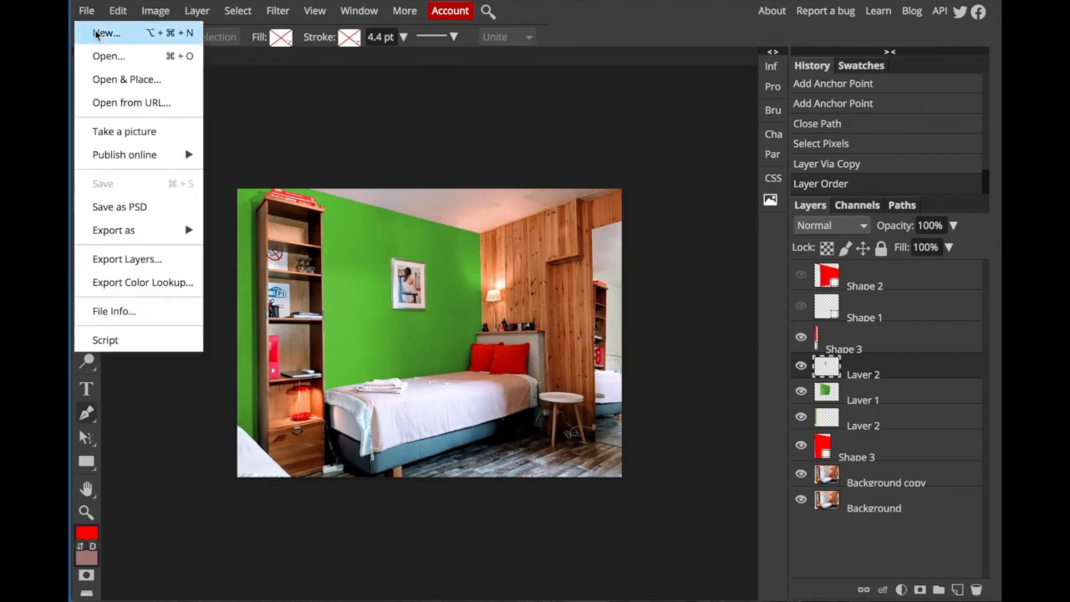
{"action": "left_click", "coordinate": [143, 215]}
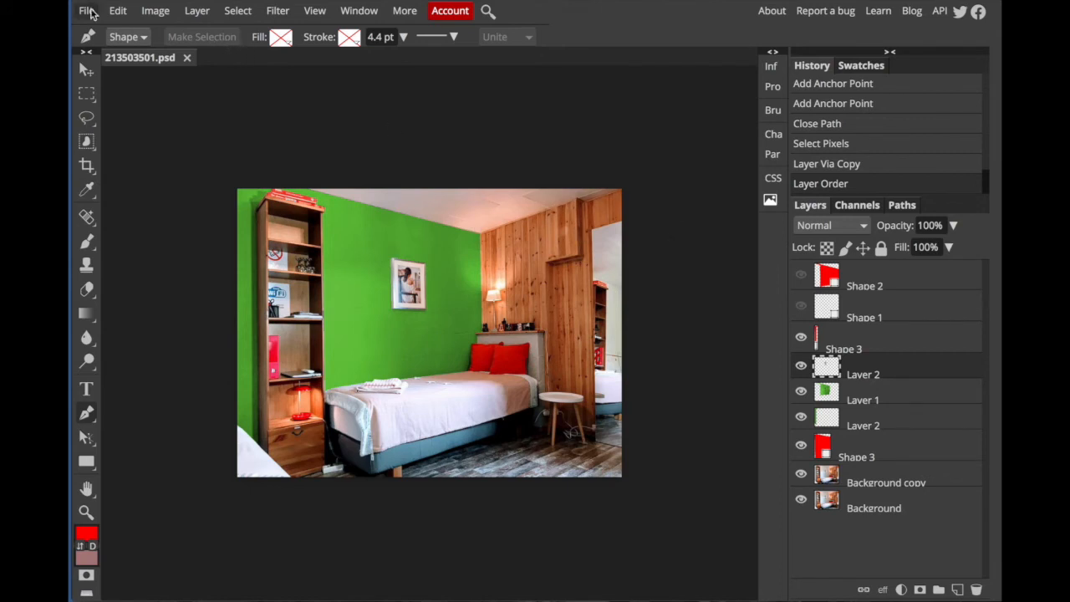
{"action": "left_click", "coordinate": [87, 10]}
{"action": "mouse_move", "coordinate": [157, 231]}
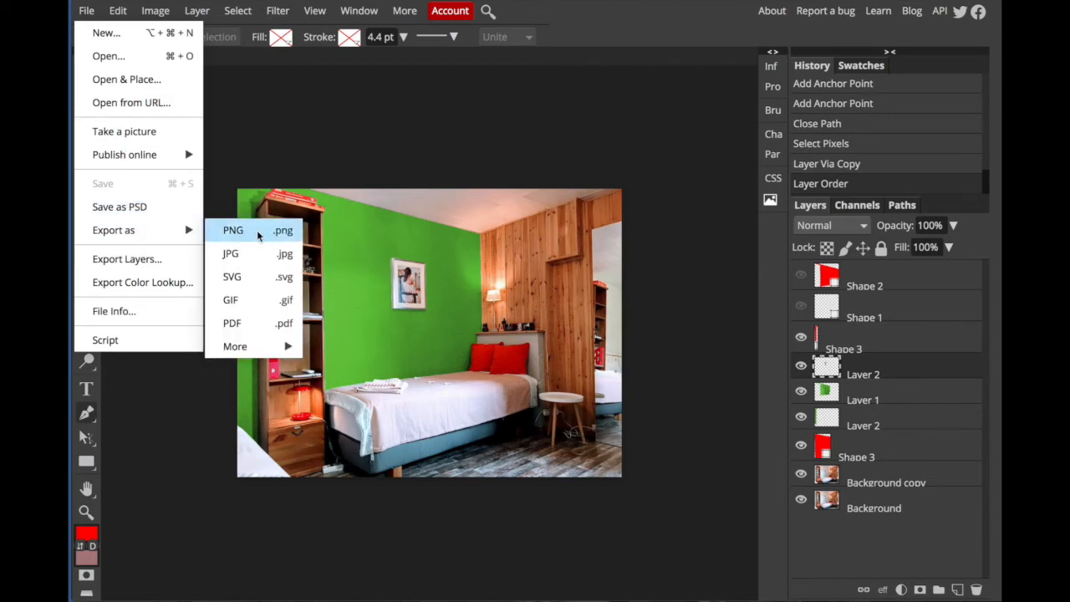
{"action": "left_click", "coordinate": [303, 145]}
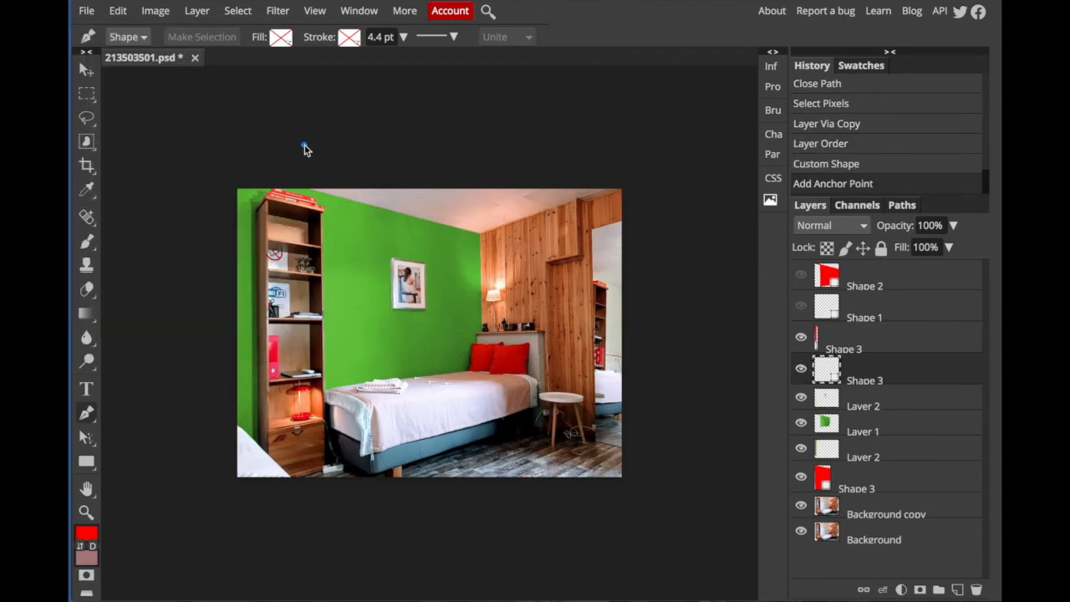
{"action": "key", "text": "Delete"}
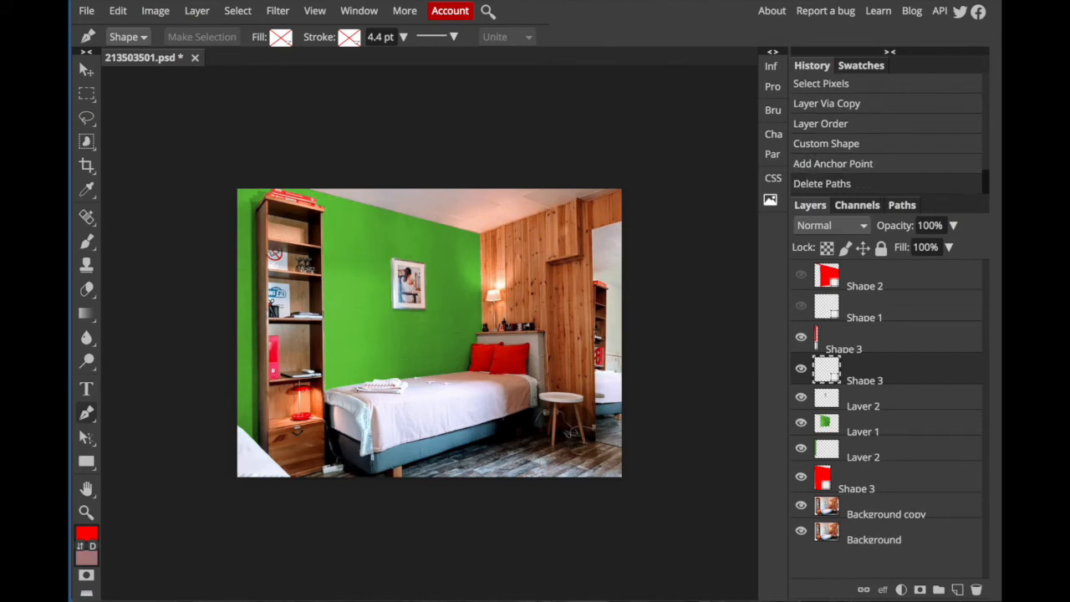
{"action": "left_click_drag", "start_coordinate": [872, 376], "coordinate": [977, 589]}
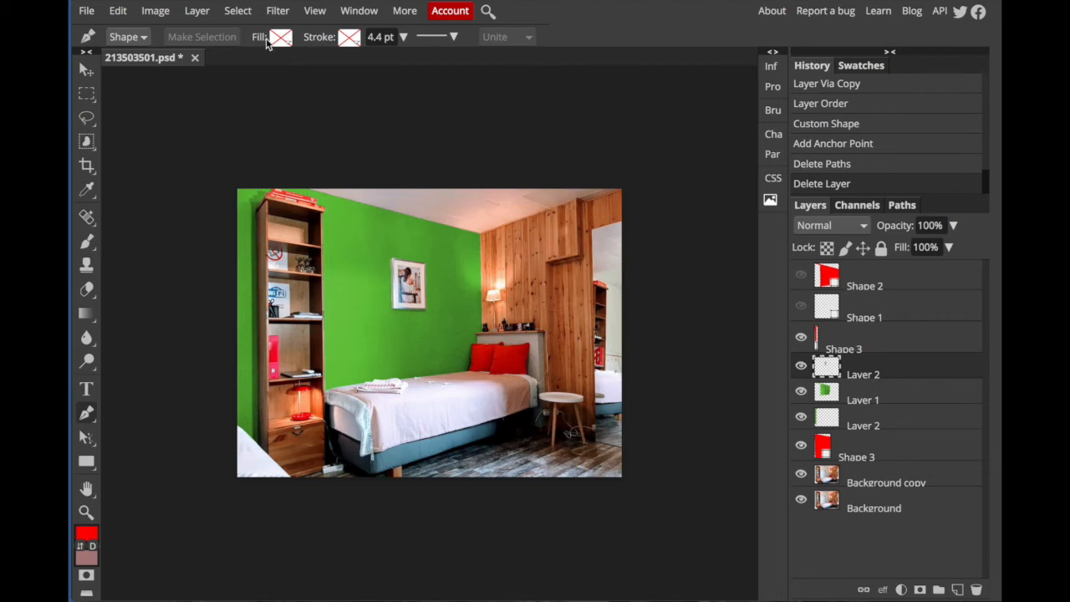
Step: Preview and open the image close-up-of-yellow-flowering-plant-royalty-free-image-1575667390.jpg from the Alterations folder
{"action": "left_click", "coordinate": [87, 10]}
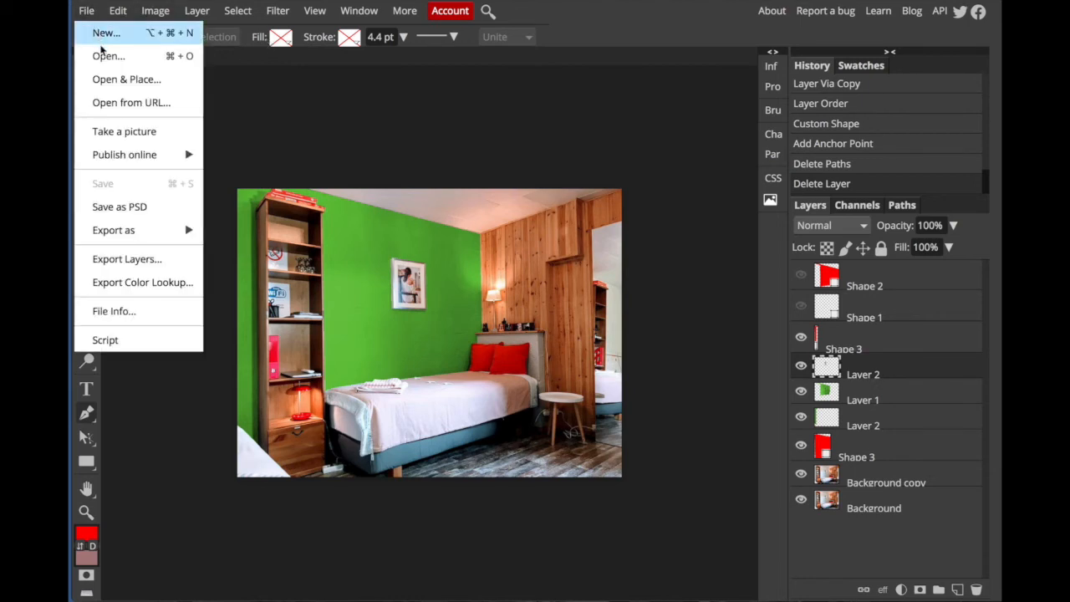
{"action": "left_click", "coordinate": [107, 56]}
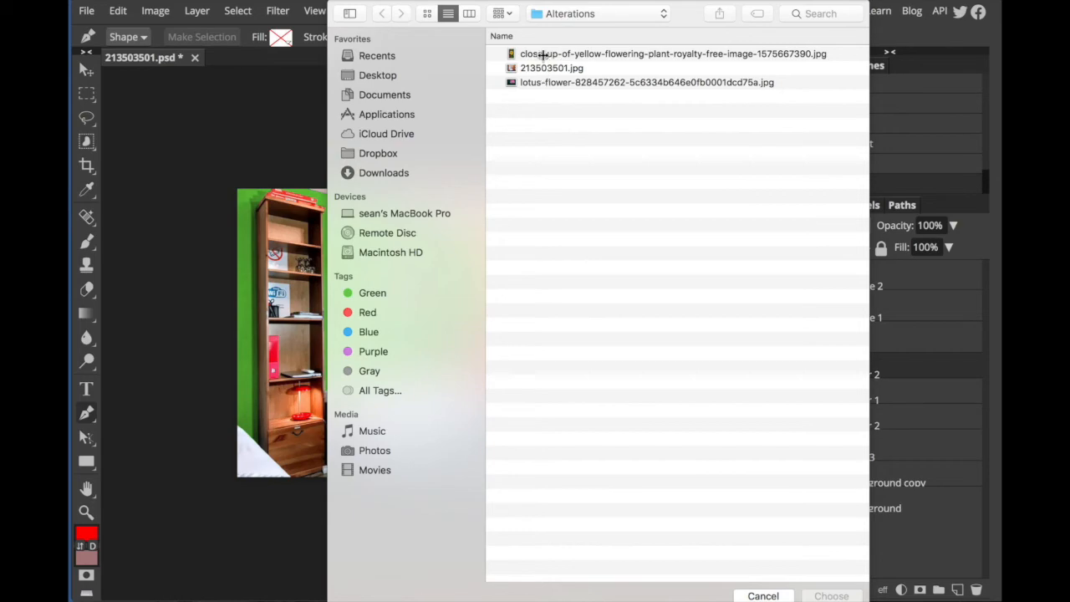
{"action": "left_click", "coordinate": [544, 54]}
{"action": "key", "text": "space"}
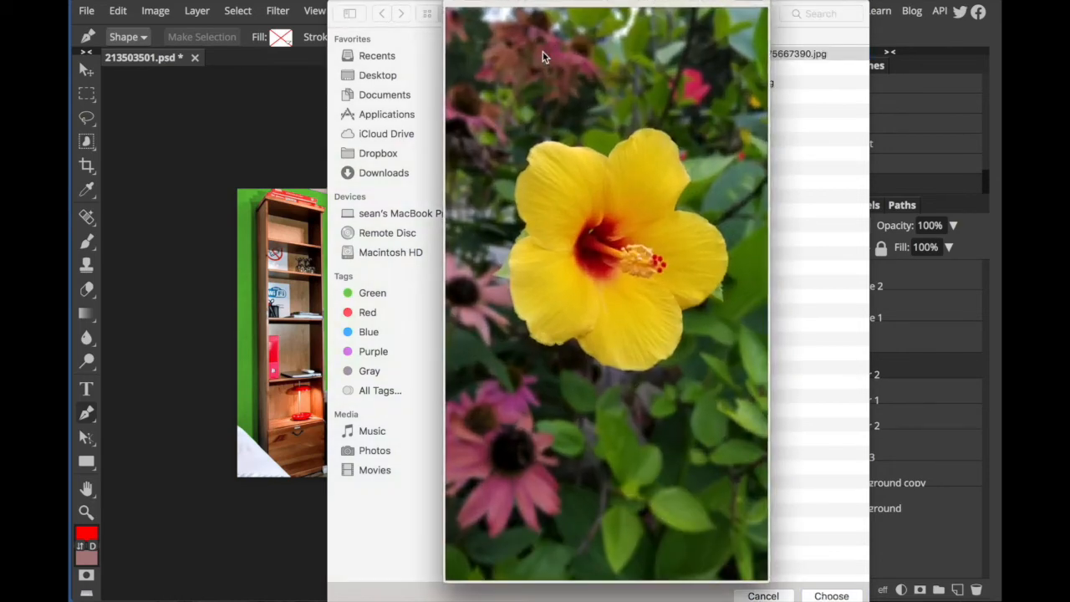
{"action": "key", "text": "space"}
{"action": "left_click", "coordinate": [830, 595]}
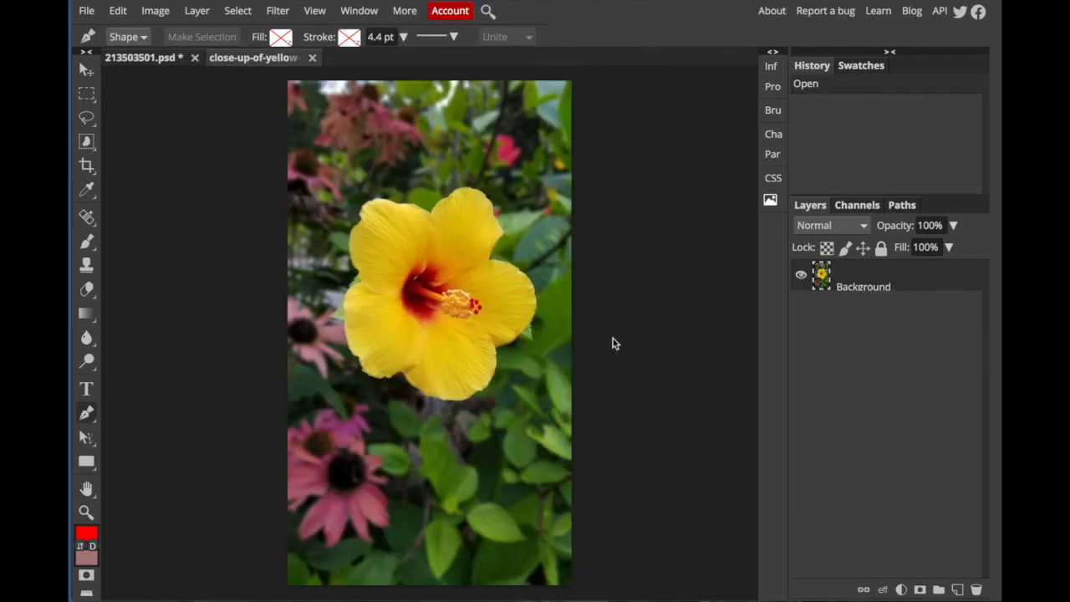
Step: Duplicate the flower photo's Background layer and hide the original
{"action": "left_click_drag", "start_coordinate": [869, 284], "coordinate": [957, 594]}
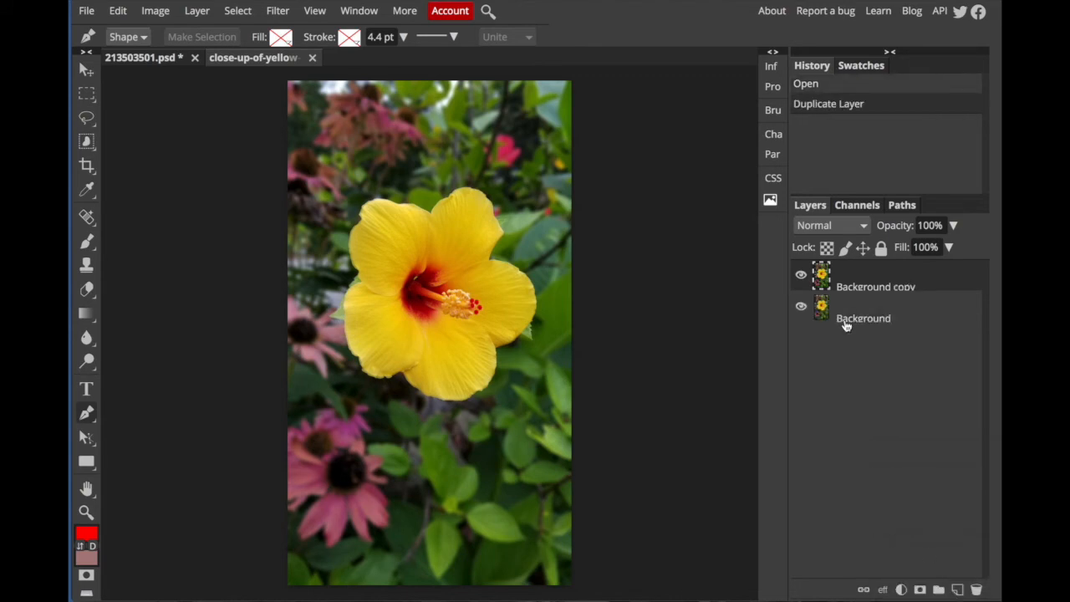
{"action": "left_click", "coordinate": [800, 306]}
Step: Start a Pen tool path at the notch between the flower's two upper petals and trace the upper-left petal's top edge
{"action": "key", "text": "ctrl+plus"}
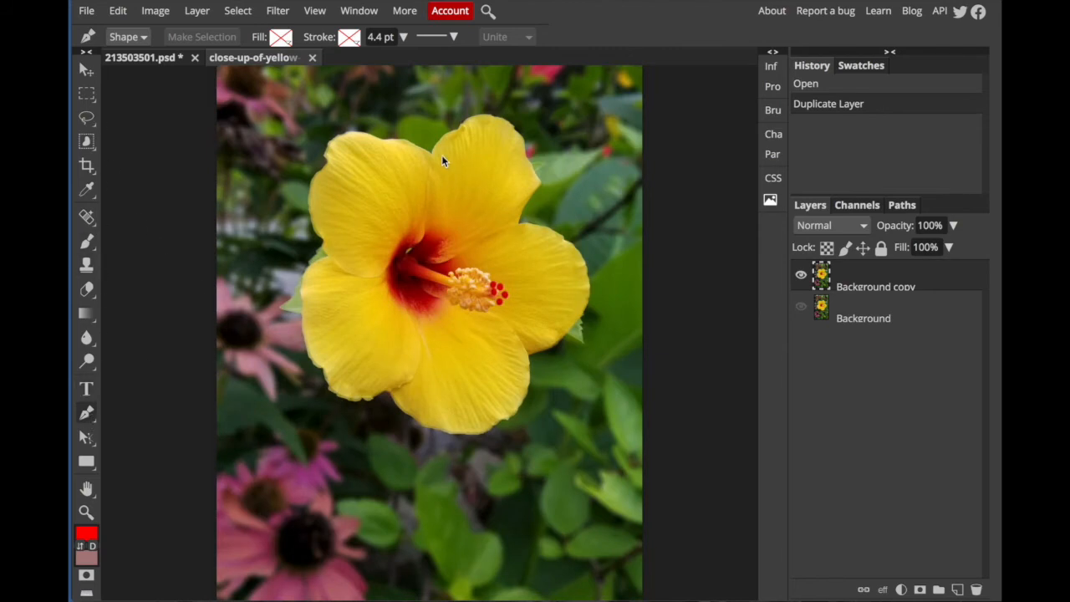
{"action": "key", "text": "ctrl+plus"}
{"action": "key", "text": "ctrl+plus"}
{"action": "scroll", "coordinate": [442, 155], "scroll_direction": "up", "scroll_amount": 1}
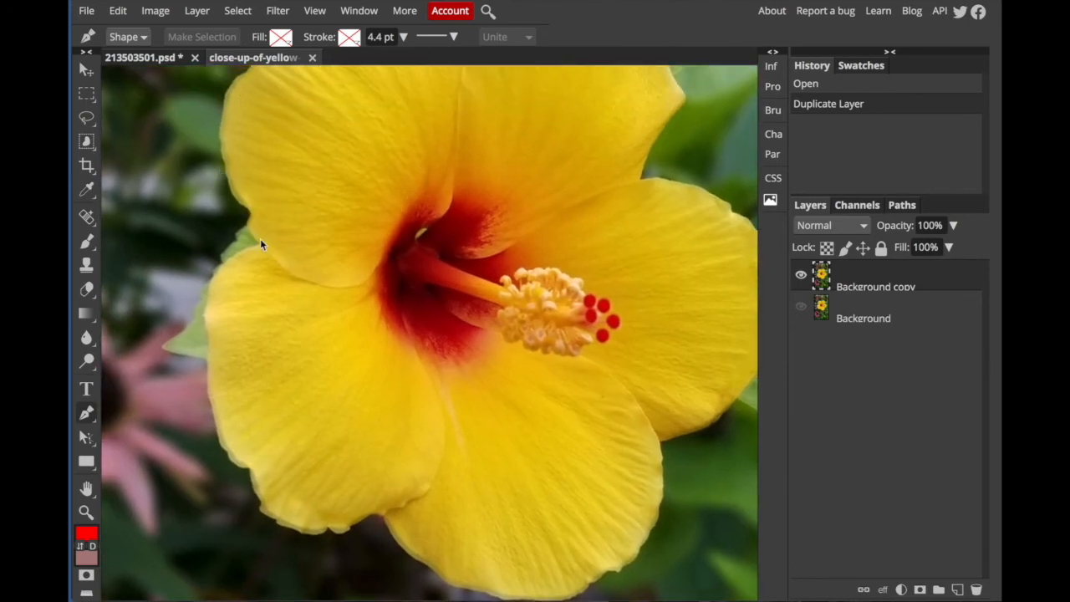
{"action": "scroll", "coordinate": [267, 374], "scroll_direction": "up", "scroll_amount": 3}
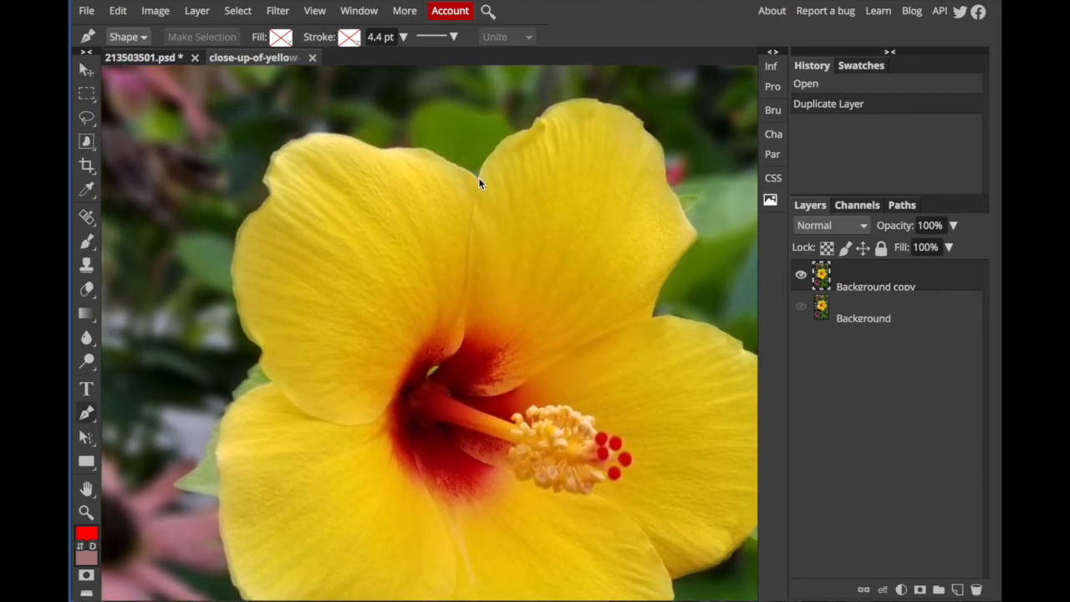
{"action": "left_click", "coordinate": [477, 177]}
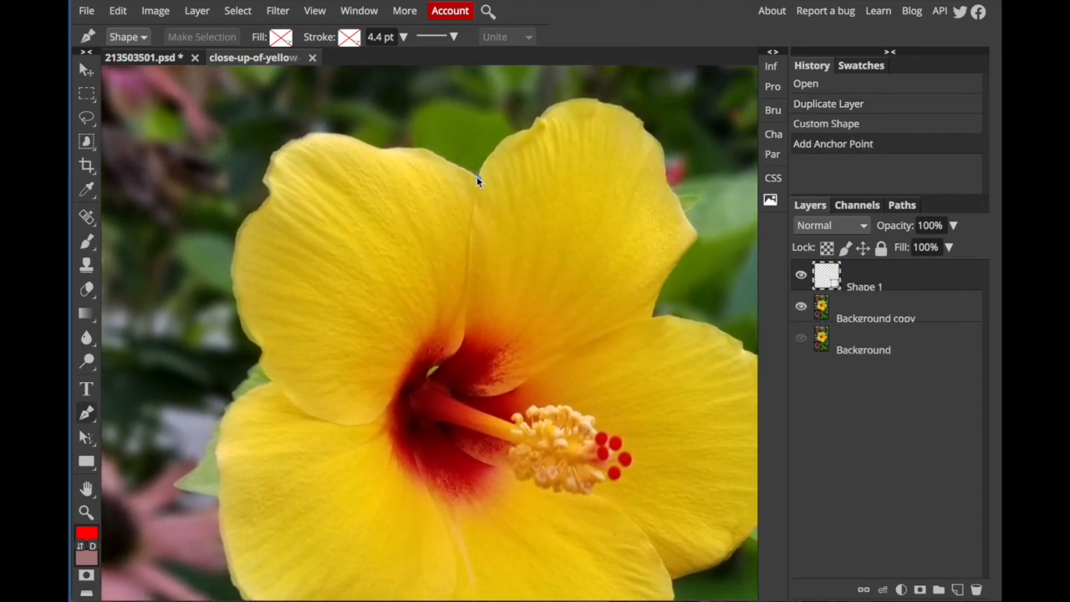
{"action": "left_click", "coordinate": [432, 152]}
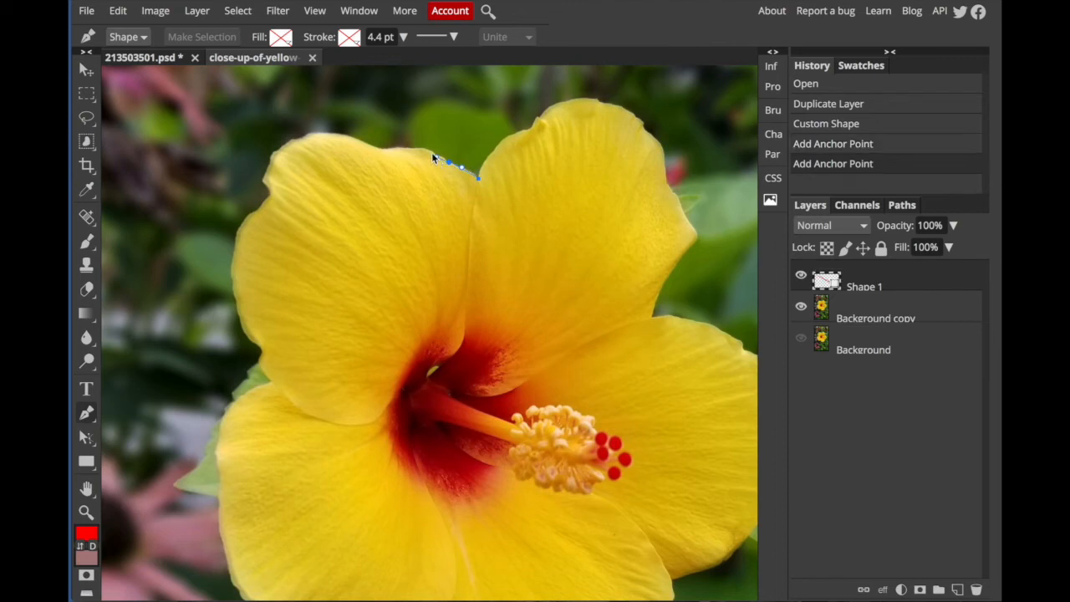
{"action": "left_click", "coordinate": [416, 148]}
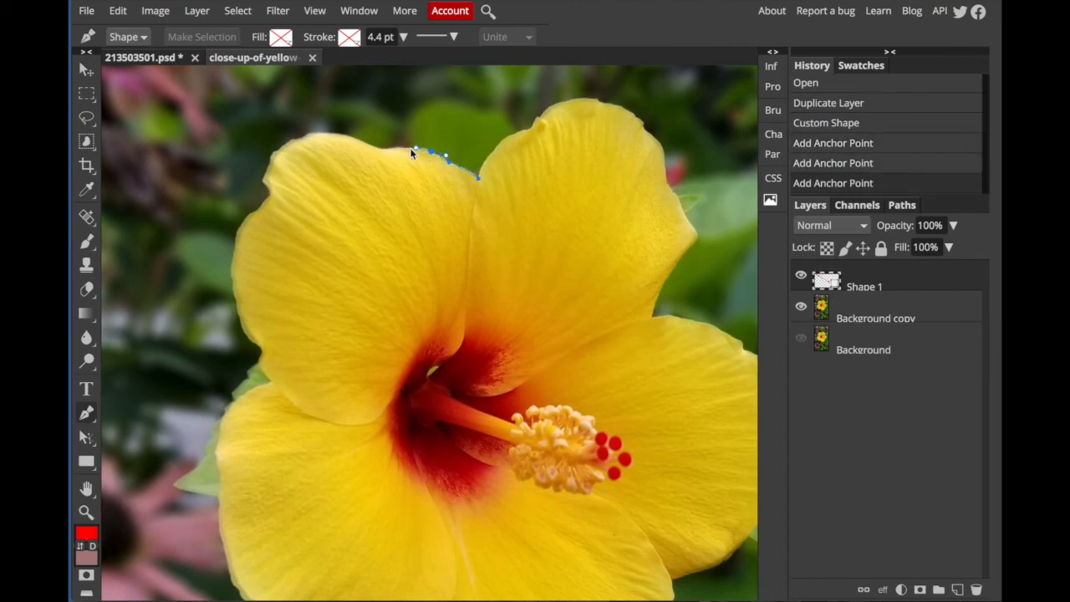
{"action": "left_click", "coordinate": [397, 147]}
{"action": "left_click", "coordinate": [381, 146]}
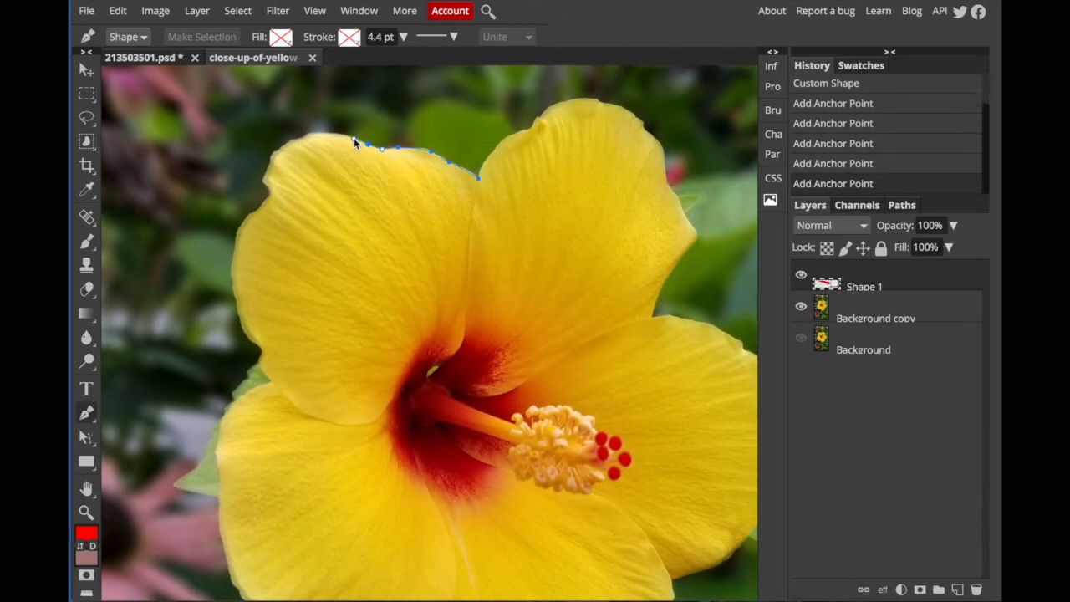
{"action": "left_click_drag", "start_coordinate": [318, 138], "coordinate": [291, 140]}
{"action": "left_click", "coordinate": [289, 141]}
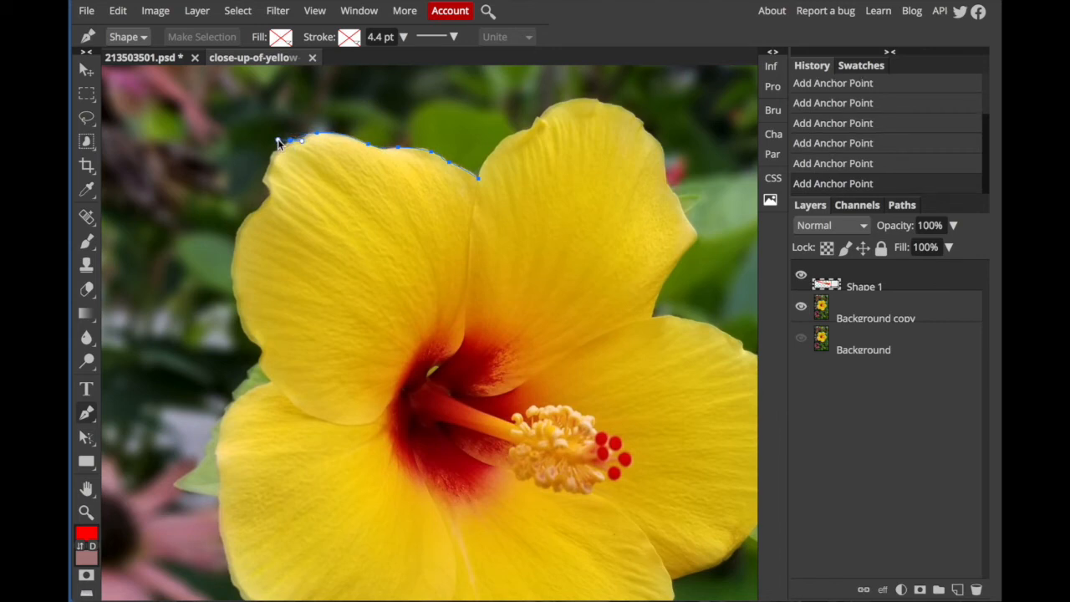
Step: Continue the pen path down the upper-left petal's outer edge to just above the notch with the lower-left petal
{"action": "left_click", "coordinate": [268, 167]}
{"action": "left_click_drag", "start_coordinate": [266, 172], "coordinate": [266, 173]}
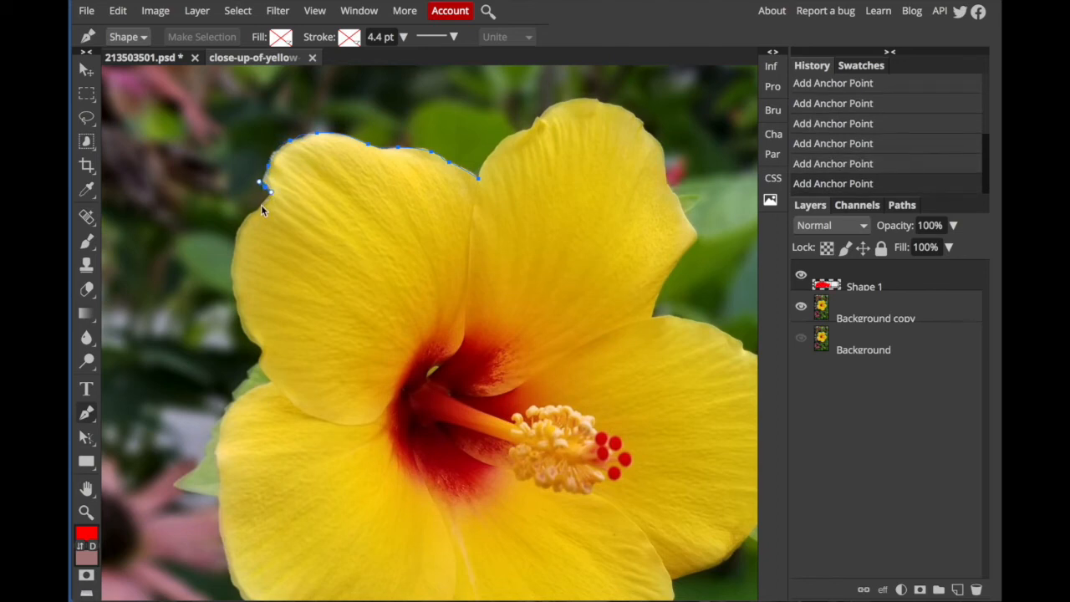
{"action": "left_click_drag", "start_coordinate": [257, 209], "coordinate": [256, 209]}
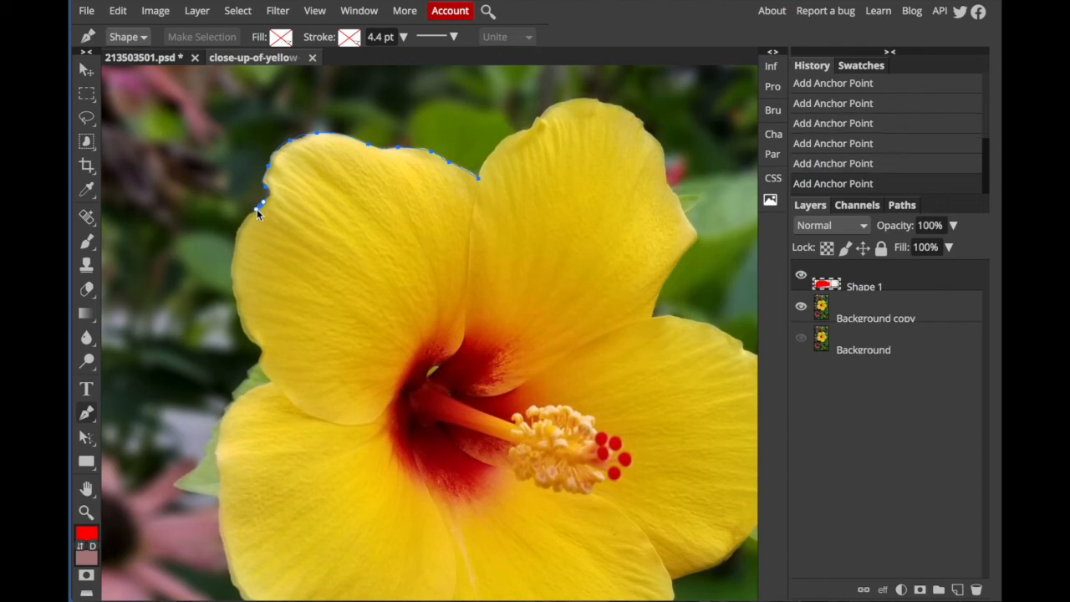
{"action": "left_click", "coordinate": [235, 249]}
{"action": "left_click", "coordinate": [230, 277]}
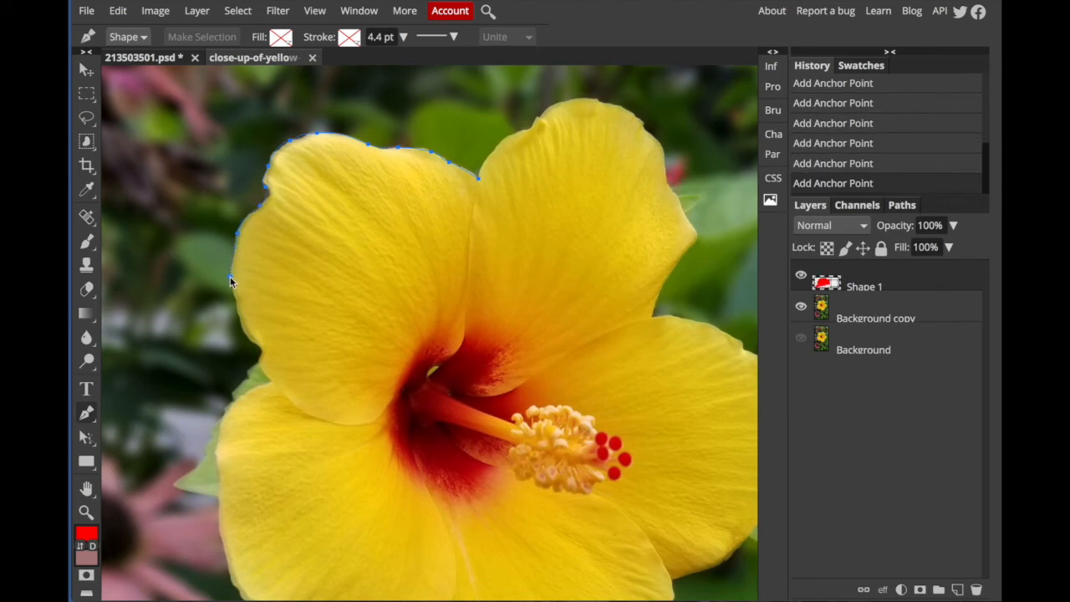
{"action": "left_click", "coordinate": [239, 321]}
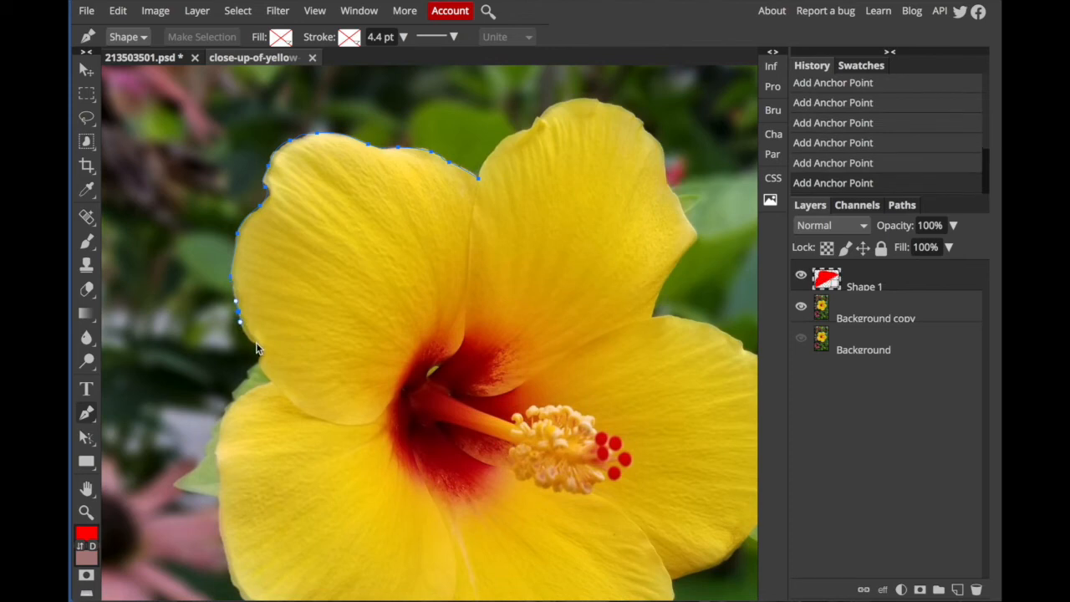
{"action": "left_click", "coordinate": [257, 347]}
{"action": "left_click", "coordinate": [269, 352]}
{"action": "left_click", "coordinate": [258, 360]}
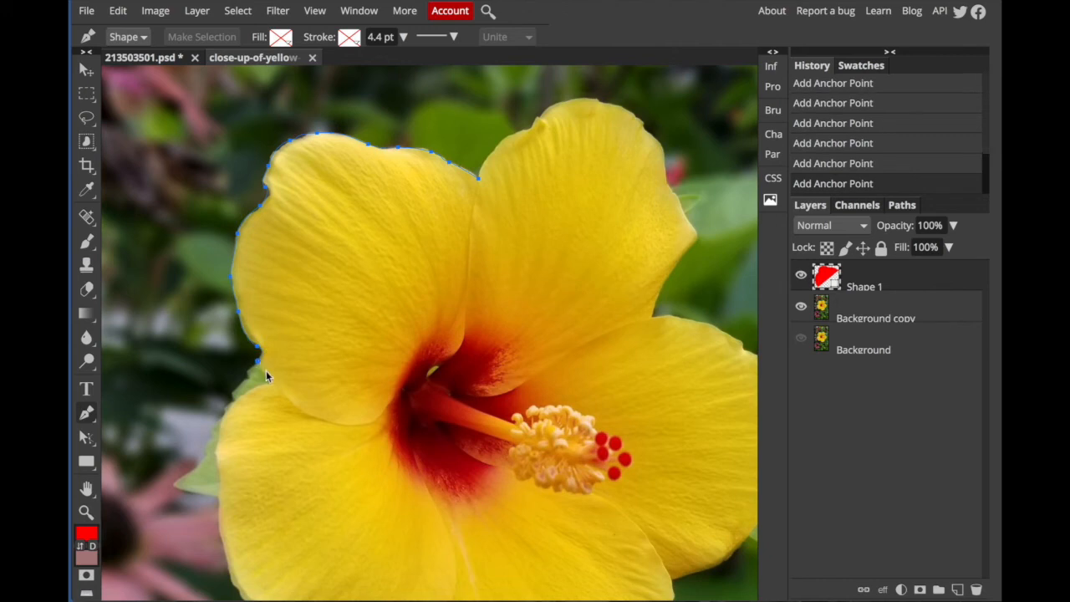
Step: Trace the pen path from the notch below the upper-left petal down the lower-left petal's outer edge
{"action": "left_click", "coordinate": [266, 382]}
{"action": "left_click_drag", "start_coordinate": [238, 401], "coordinate": [220, 426]}
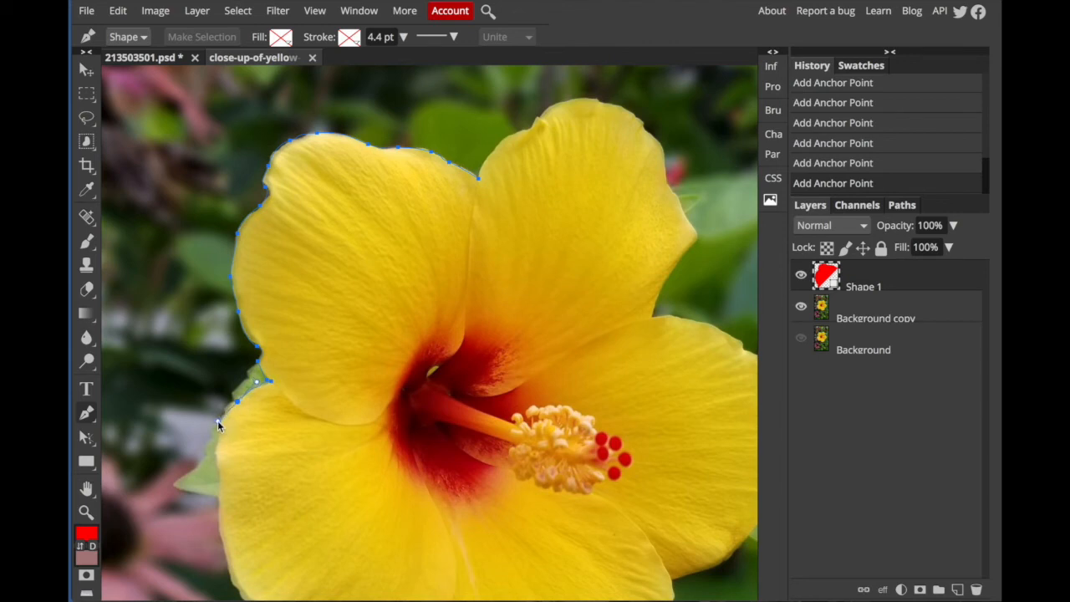
{"action": "left_click", "coordinate": [216, 420]}
{"action": "left_click", "coordinate": [218, 438]}
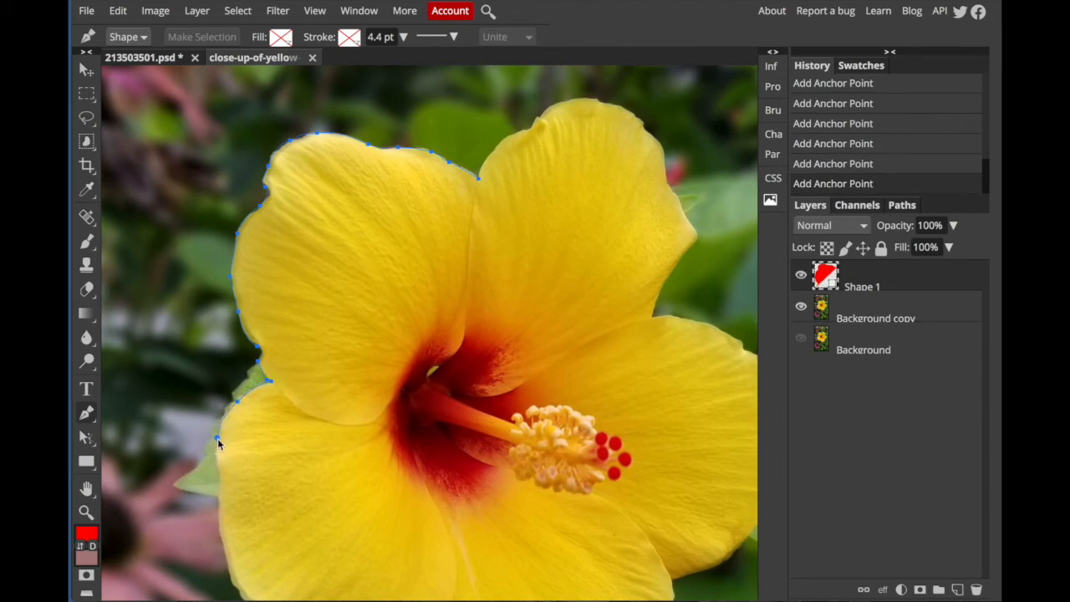
{"action": "left_click", "coordinate": [216, 456]}
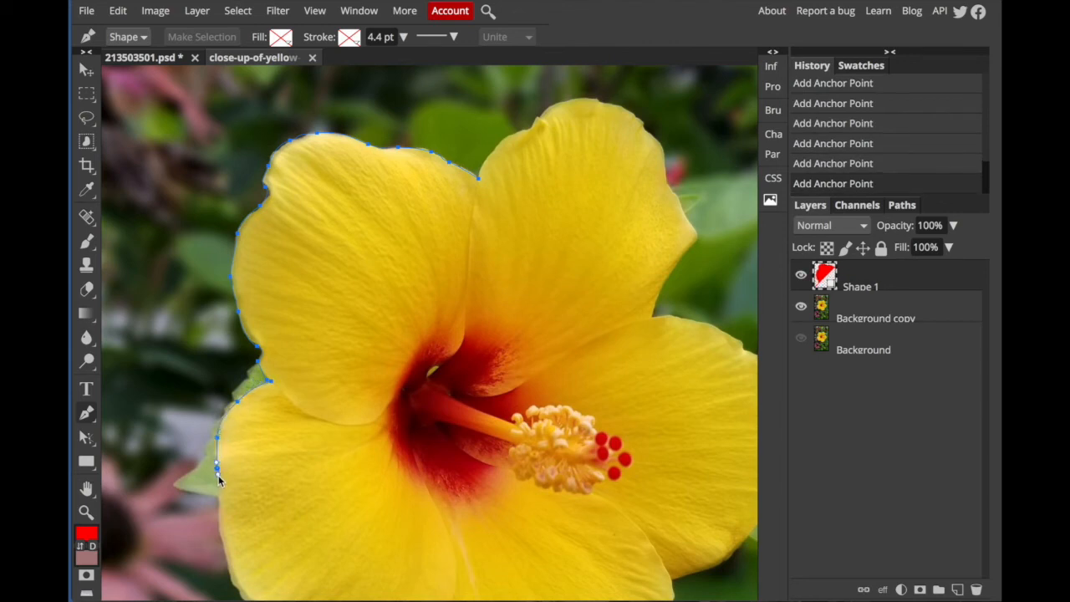
{"action": "left_click", "coordinate": [218, 480]}
{"action": "scroll", "coordinate": [215, 468], "scroll_direction": "down", "scroll_amount": 4}
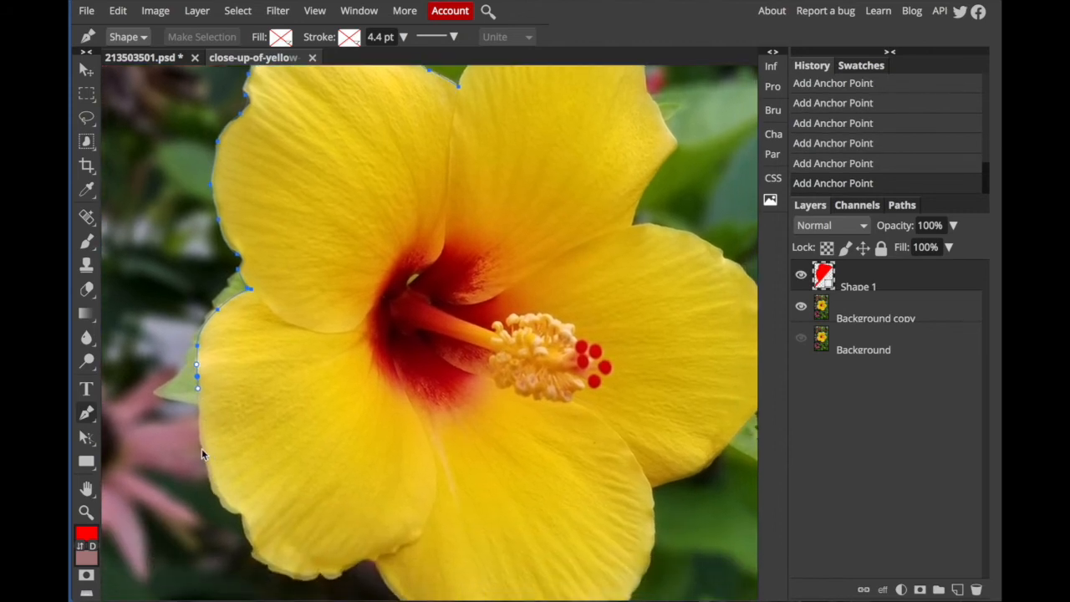
{"action": "left_click", "coordinate": [196, 438]}
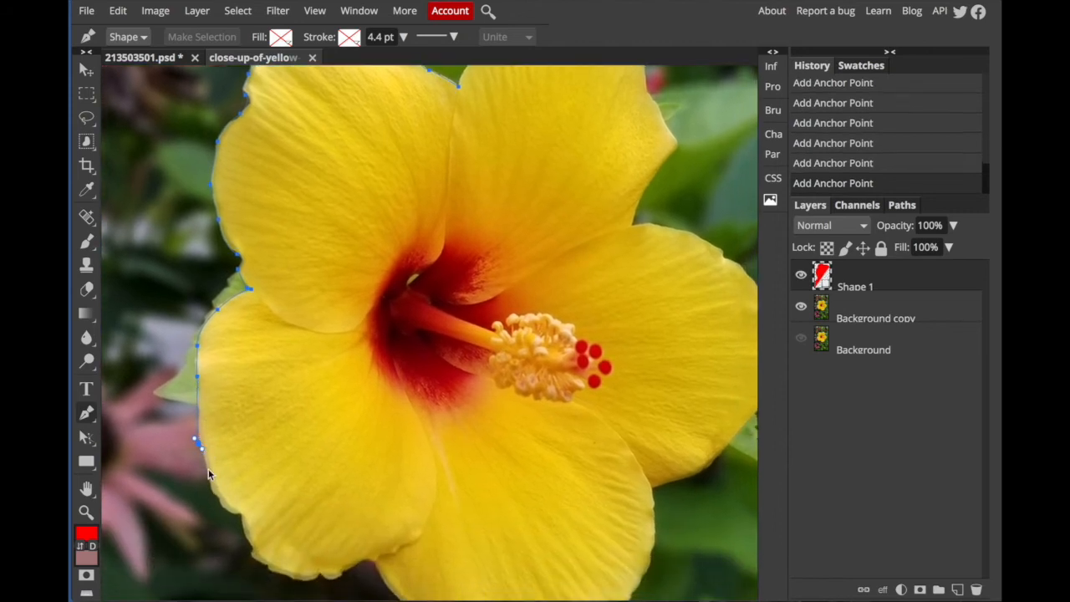
{"action": "left_click", "coordinate": [208, 482]}
{"action": "left_click_drag", "start_coordinate": [219, 500], "coordinate": [225, 507]}
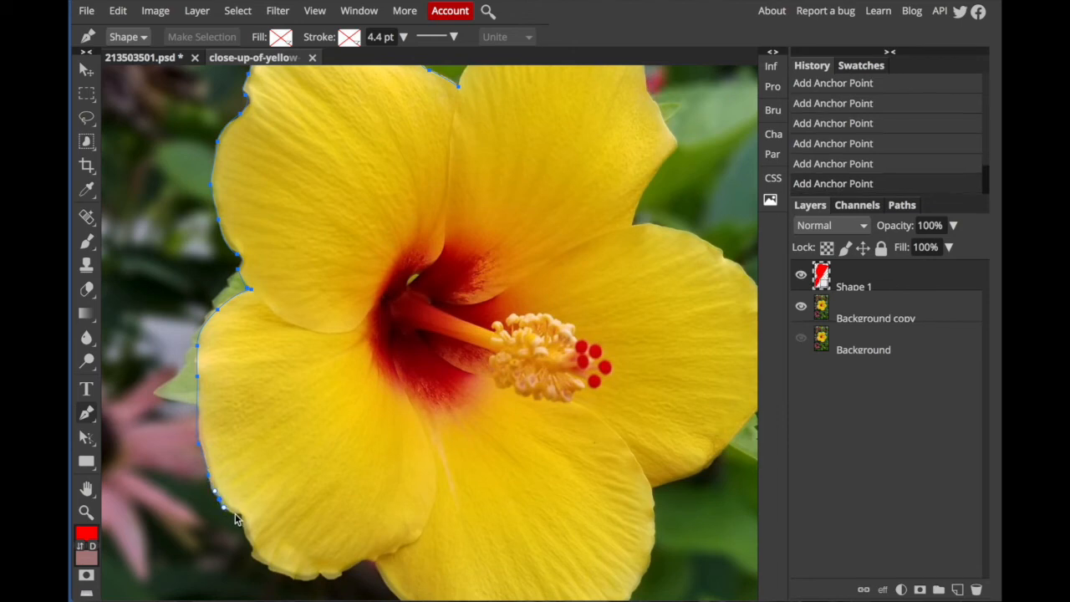
Step: Extend the pen path around the lower-left petal's ruffled bottom edge to its junction with the bottom petal
{"action": "left_click", "coordinate": [236, 516]}
{"action": "left_click", "coordinate": [241, 529]}
{"action": "left_click", "coordinate": [252, 544]}
{"action": "left_click", "coordinate": [254, 559]}
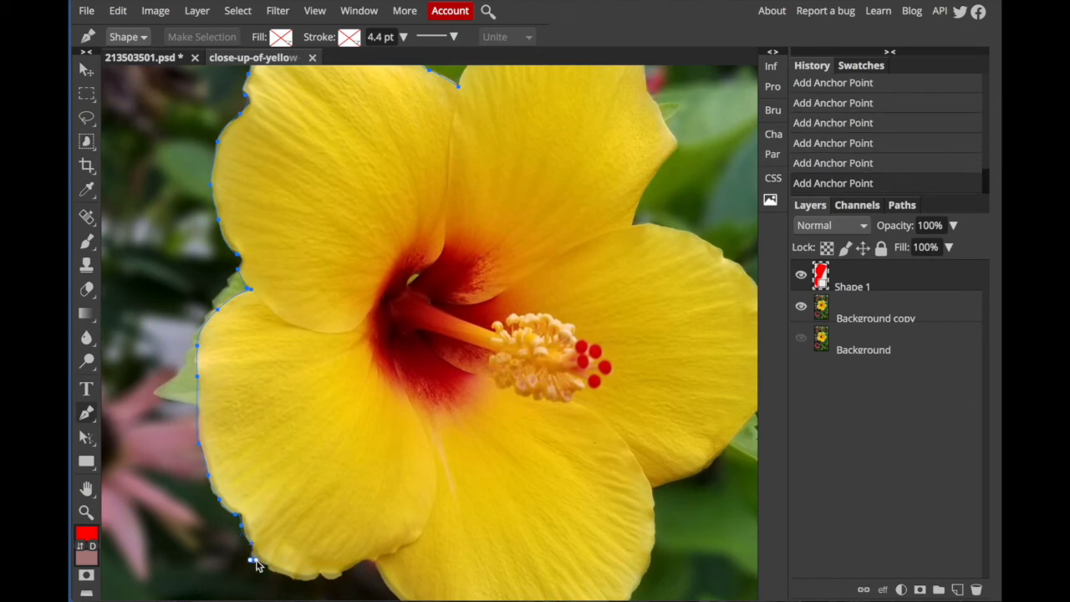
{"action": "left_click", "coordinate": [274, 575]}
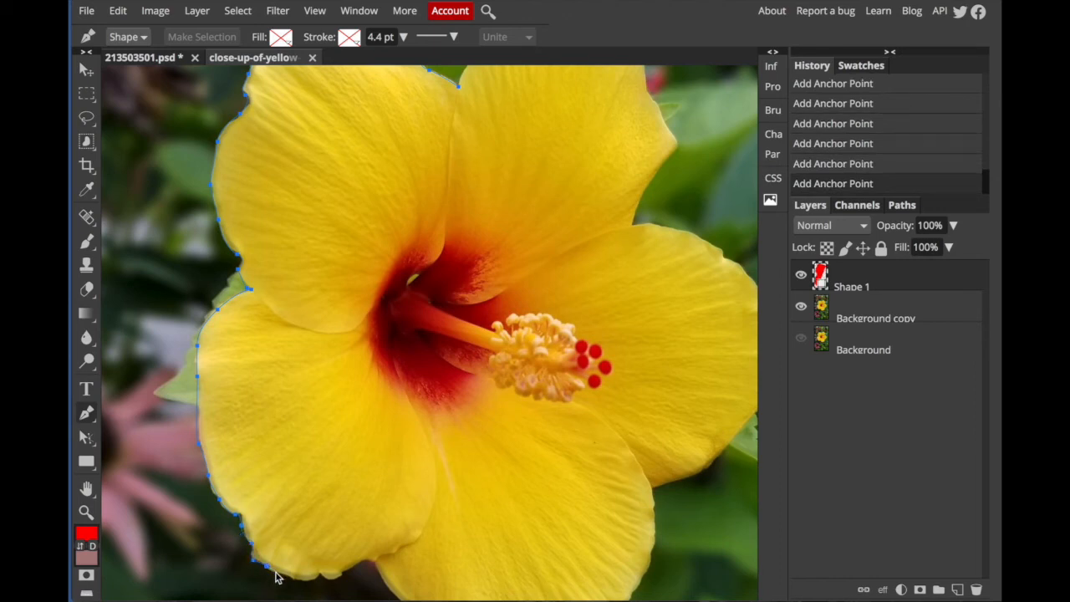
{"action": "left_click", "coordinate": [301, 581]}
{"action": "left_click", "coordinate": [333, 580]}
{"action": "left_click", "coordinate": [363, 560]}
{"action": "left_click", "coordinate": [378, 556]}
Step: Trace the pen path around the bottom petal's edge up to the notch where it meets the right petal
{"action": "scroll", "coordinate": [377, 580], "scroll_direction": "down", "scroll_amount": 3}
{"action": "left_click", "coordinate": [381, 535]}
{"action": "left_click_drag", "start_coordinate": [383, 539], "coordinate": [606, 550]}
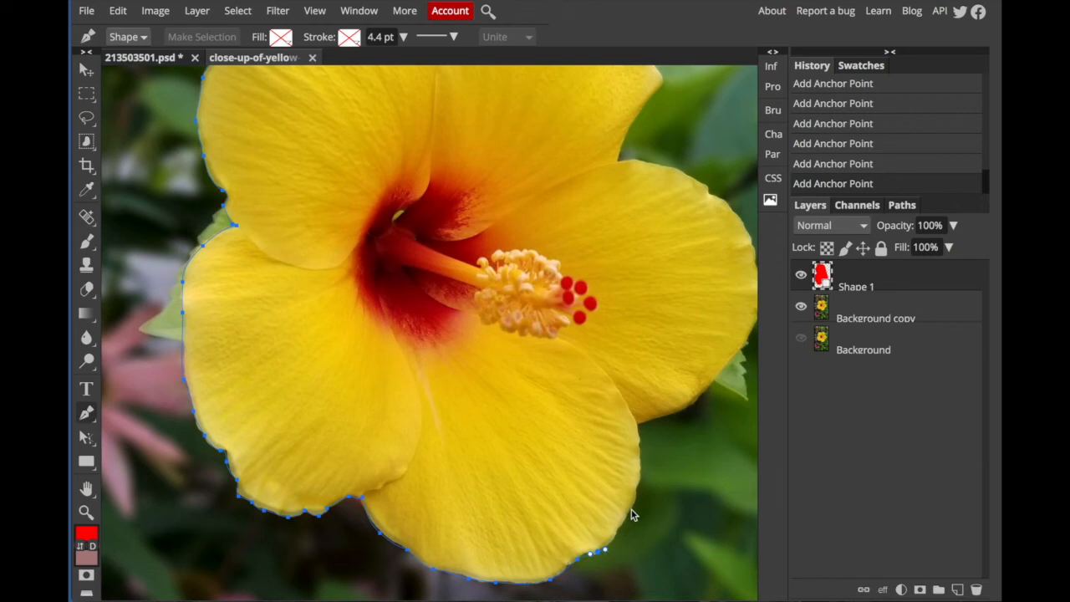
{"action": "left_click_drag", "start_coordinate": [638, 497], "coordinate": [641, 458]}
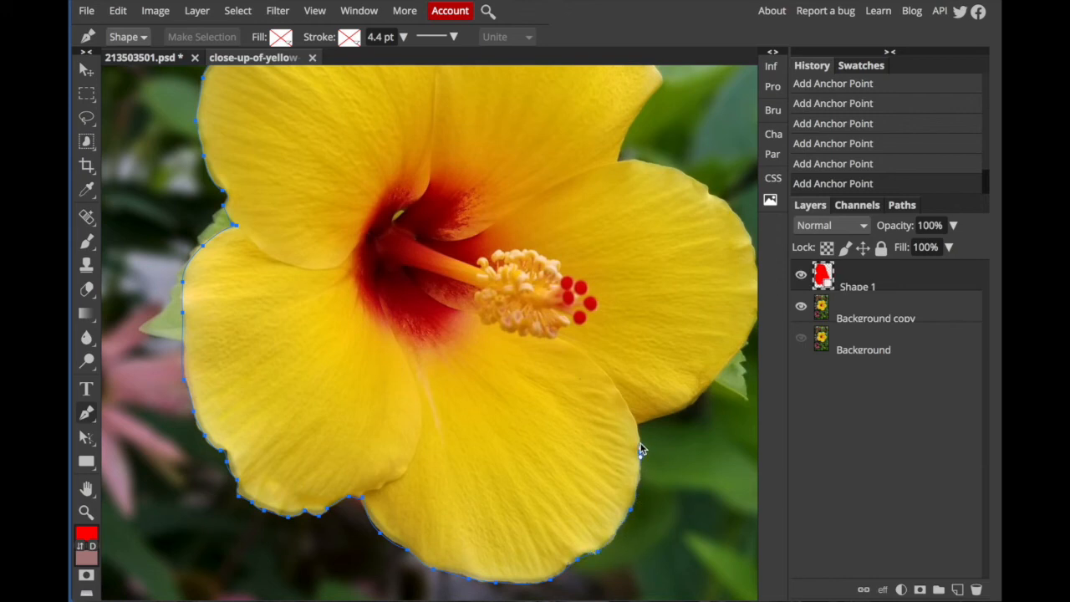
{"action": "left_click", "coordinate": [641, 449]}
{"action": "left_click", "coordinate": [638, 424]}
Step: Outline the right petal's lower and outer edges with closely spaced path anchors, leaving the green leaf tip outside
{"action": "left_click", "coordinate": [693, 405]}
{"action": "left_click_drag", "start_coordinate": [729, 363], "coordinate": [733, 356]}
{"action": "scroll", "coordinate": [686, 320], "scroll_direction": "right", "scroll_amount": 1}
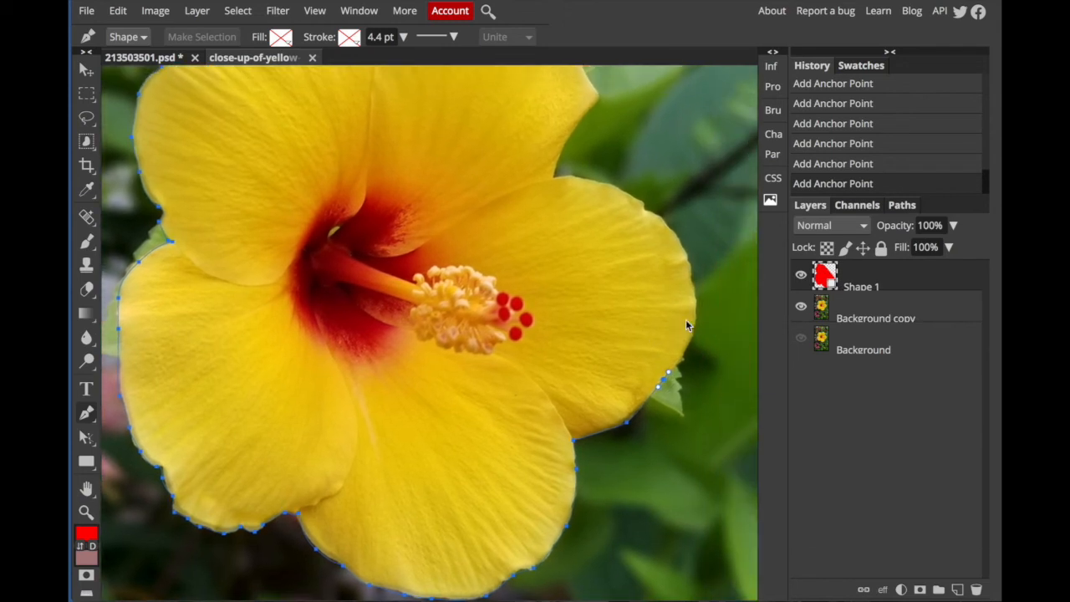
{"action": "scroll", "coordinate": [686, 319], "scroll_direction": "up", "scroll_amount": 6}
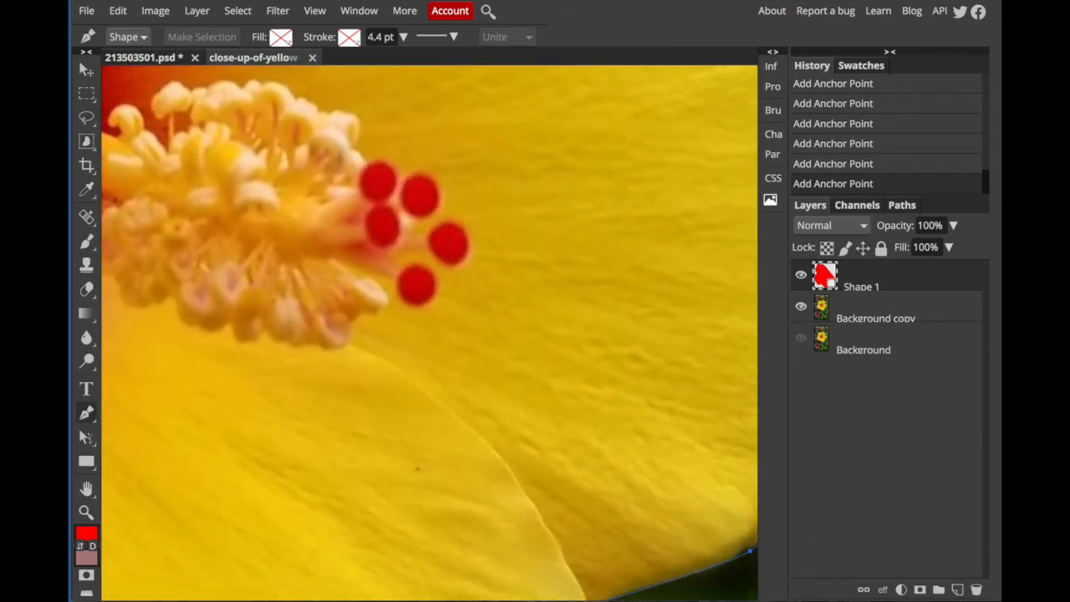
{"action": "scroll", "coordinate": [686, 320], "scroll_direction": "right", "scroll_amount": 4}
{"action": "left_click", "coordinate": [608, 317]}
{"action": "left_click_drag", "start_coordinate": [611, 302], "coordinate": [612, 289]}
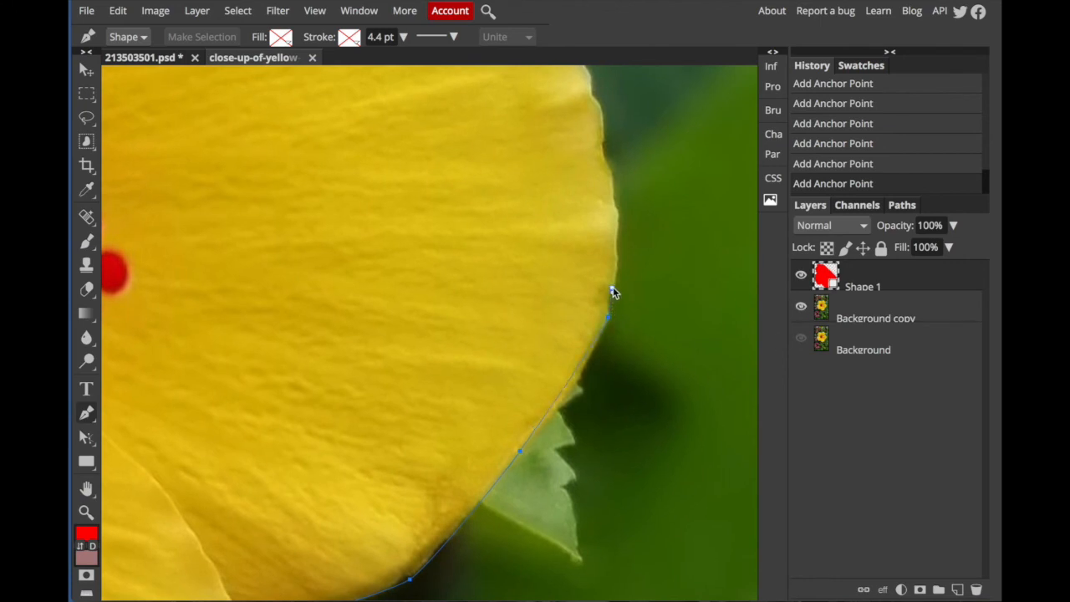
{"action": "left_click", "coordinate": [617, 240]}
{"action": "left_click", "coordinate": [609, 168]}
{"action": "left_click", "coordinate": [601, 148]}
{"action": "scroll", "coordinate": [601, 148], "scroll_direction": "up", "scroll_amount": 2}
{"action": "left_click", "coordinate": [592, 148]}
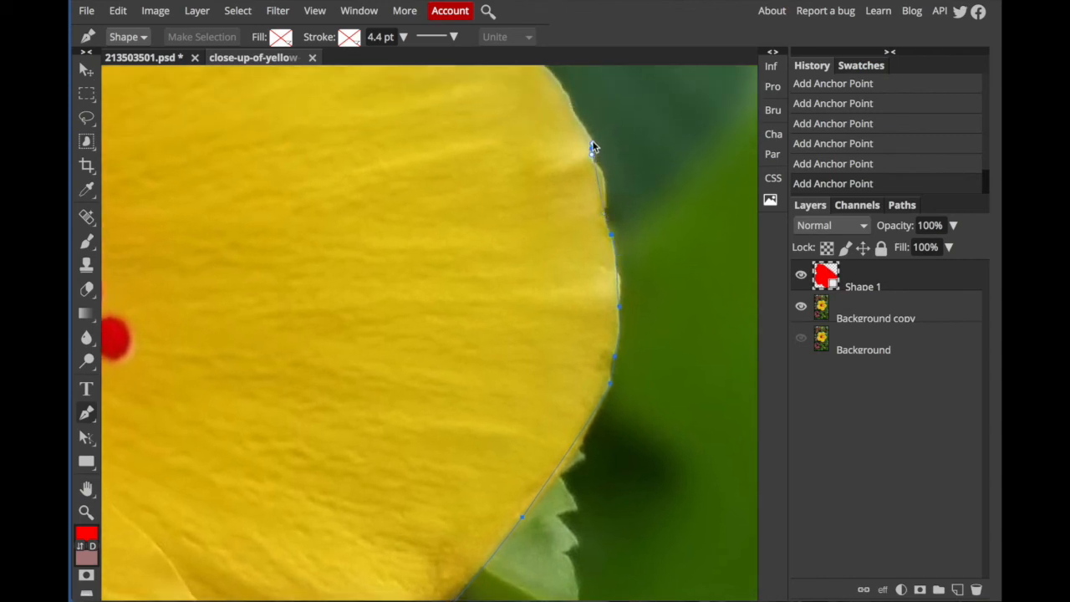
Step: Continue the pen path along the right petal's upper edge toward the notch with the upper-right petal
{"action": "scroll", "coordinate": [587, 130], "scroll_direction": "up", "scroll_amount": 3}
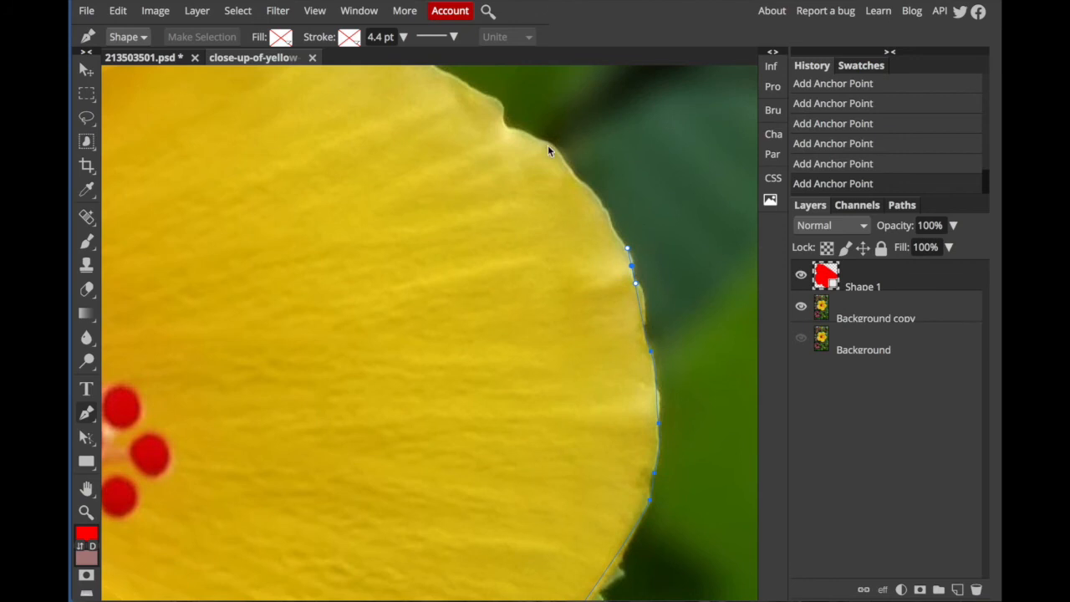
{"action": "left_click", "coordinate": [555, 147]}
{"action": "left_click", "coordinate": [503, 118]}
{"action": "scroll", "coordinate": [503, 106], "scroll_direction": "up", "scroll_amount": 3}
{"action": "left_click", "coordinate": [508, 134]}
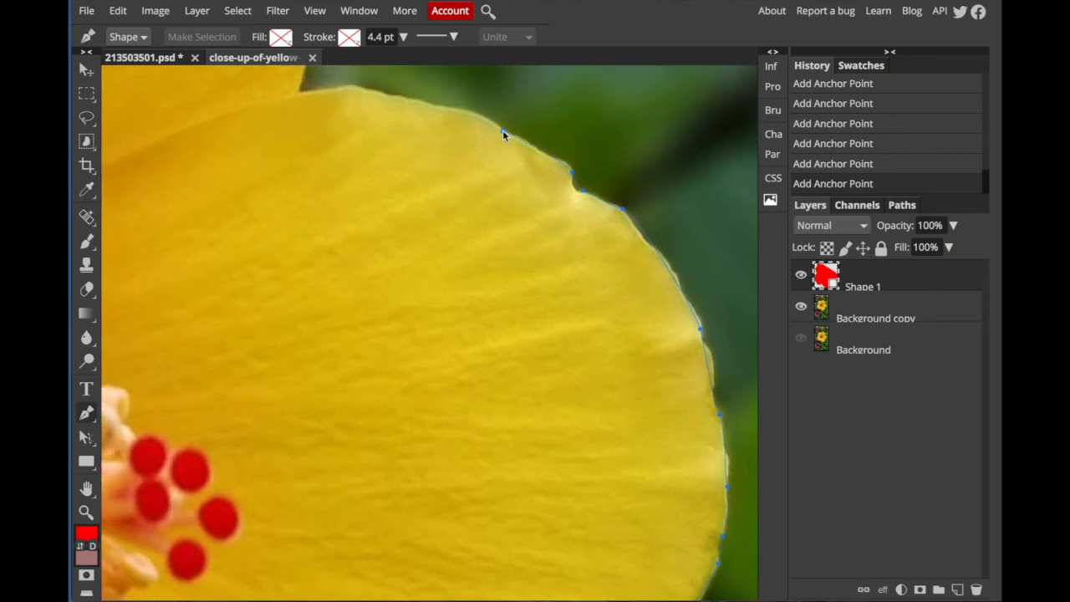
{"action": "left_click", "coordinate": [496, 123]}
{"action": "left_click", "coordinate": [410, 100]}
{"action": "left_click", "coordinate": [387, 98]}
Step: Trace the pen path from the right petal's notch along the upper-right petal's lower edge and around its pointed outer corner
{"action": "scroll", "coordinate": [299, 92], "scroll_direction": "up", "scroll_amount": 5}
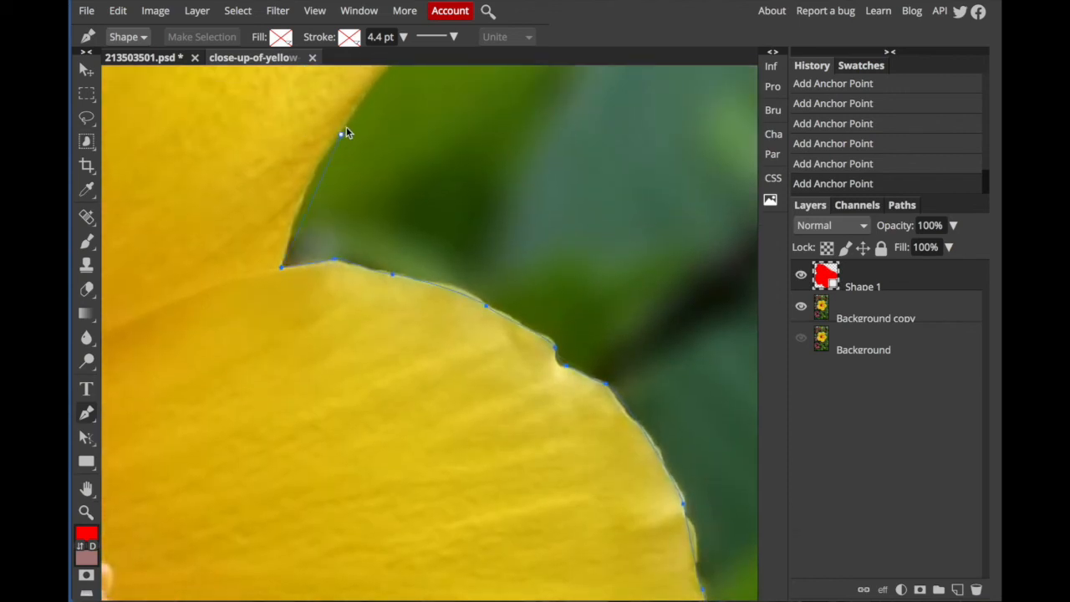
{"action": "scroll", "coordinate": [380, 109], "scroll_direction": "up", "scroll_amount": 3}
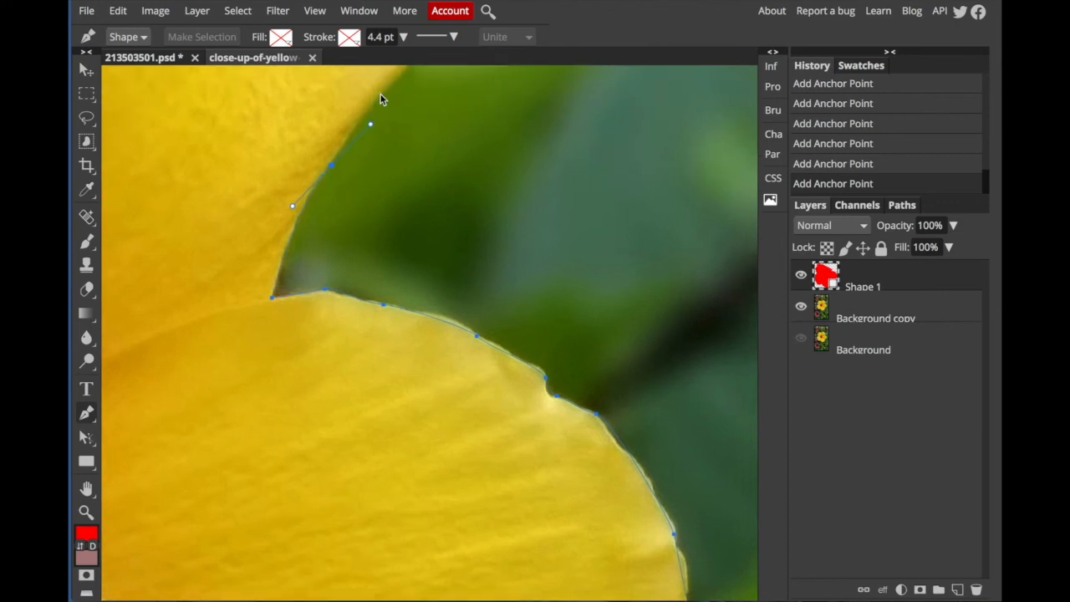
{"action": "left_click", "coordinate": [388, 157]}
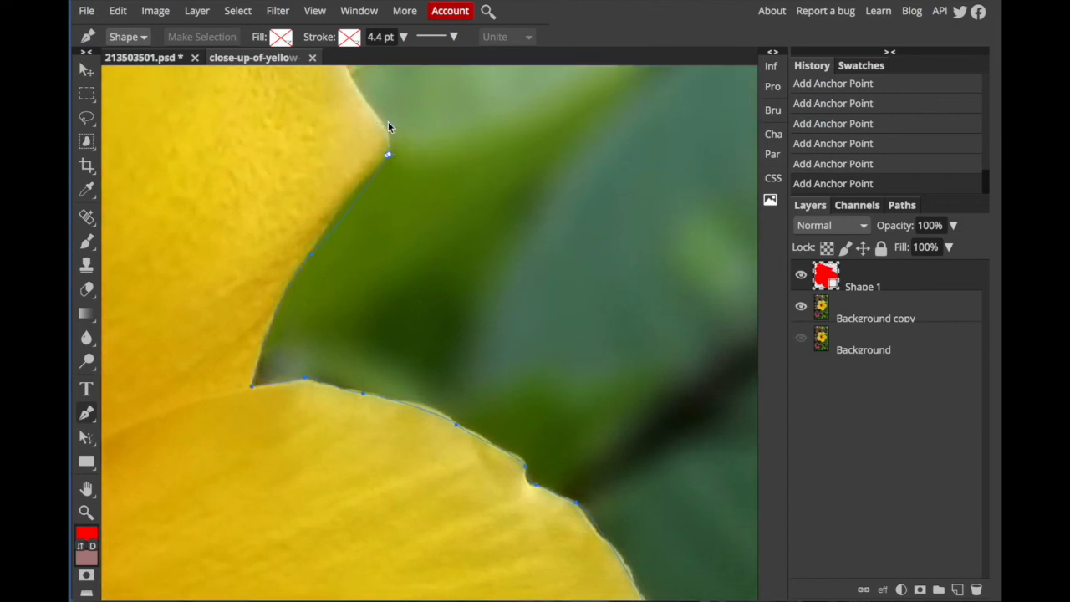
{"action": "left_click_drag", "start_coordinate": [379, 114], "coordinate": [371, 110]}
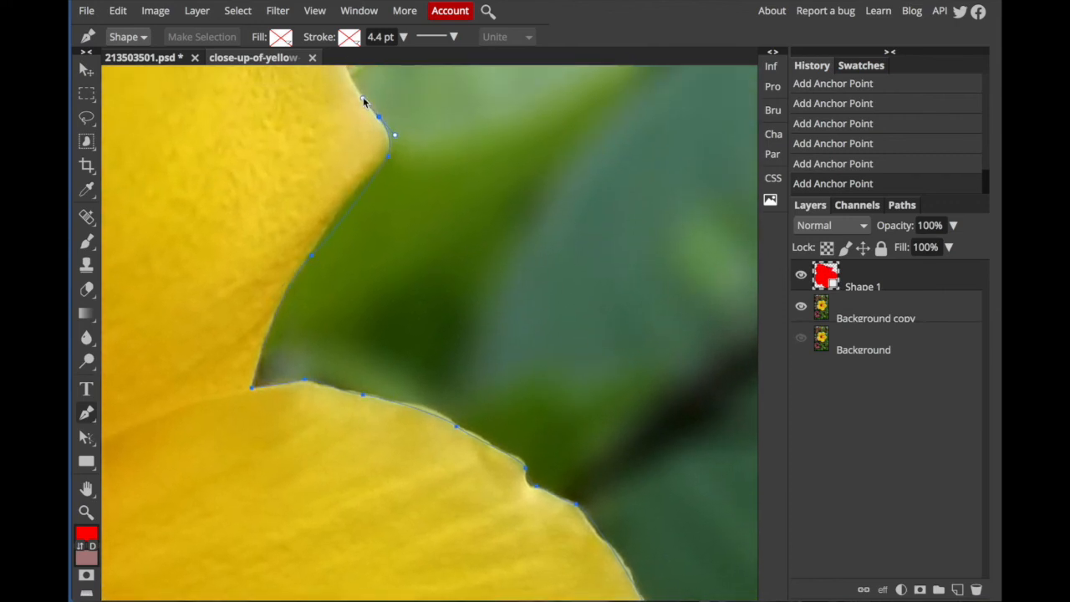
Step: Continue the pen path up the upper-right petal's outer side, past the small leaf and the blurred red flower
{"action": "scroll", "coordinate": [363, 109], "scroll_direction": "up", "scroll_amount": 2}
{"action": "left_click", "coordinate": [346, 107]}
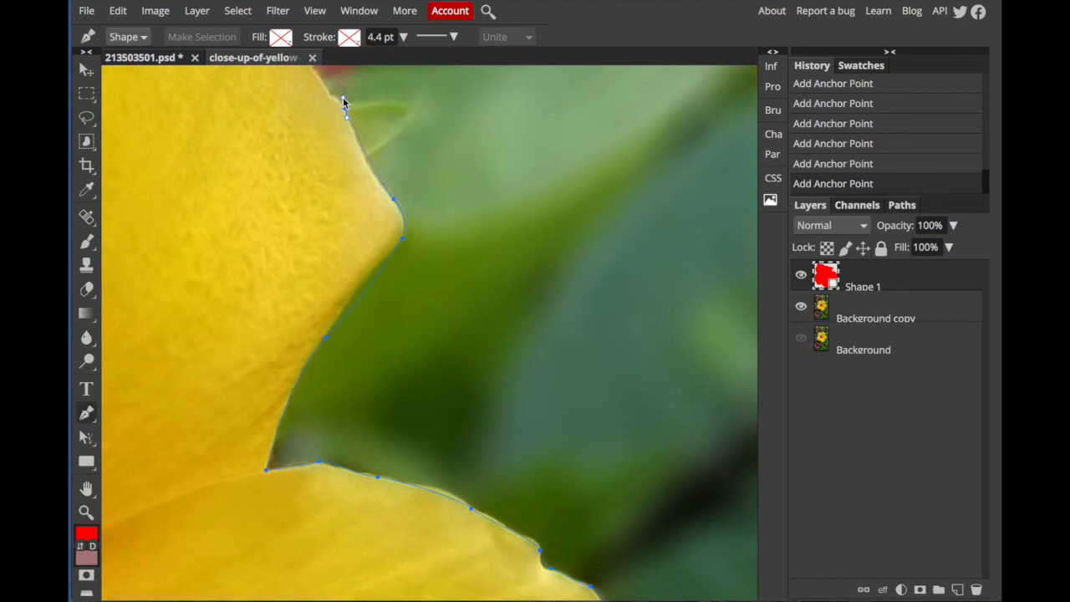
{"action": "scroll", "coordinate": [331, 98], "scroll_direction": "up", "scroll_amount": 2}
{"action": "left_click_drag", "start_coordinate": [324, 143], "coordinate": [279, 117]}
{"action": "scroll", "coordinate": [322, 123], "scroll_direction": "up", "scroll_amount": 3}
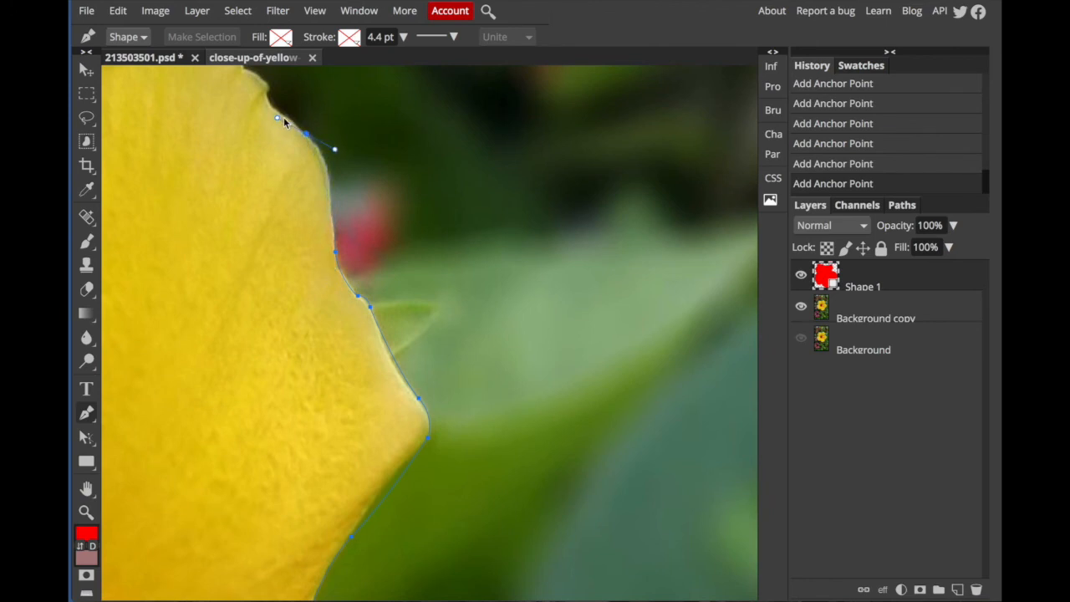
{"action": "left_click", "coordinate": [266, 83]}
Step: Extend the pen path over the upper-right petal's ruffled shoulder to the small step at its crest
{"action": "scroll", "coordinate": [259, 83], "scroll_direction": "up", "scroll_amount": 2}
{"action": "scroll", "coordinate": [259, 83], "scroll_direction": "up", "scroll_amount": 2}
{"action": "scroll", "coordinate": [259, 83], "scroll_direction": "left", "scroll_amount": 2}
{"action": "left_click_drag", "start_coordinate": [291, 168], "coordinate": [270, 160]}
{"action": "left_click", "coordinate": [229, 154]}
{"action": "left_click", "coordinate": [221, 143]}
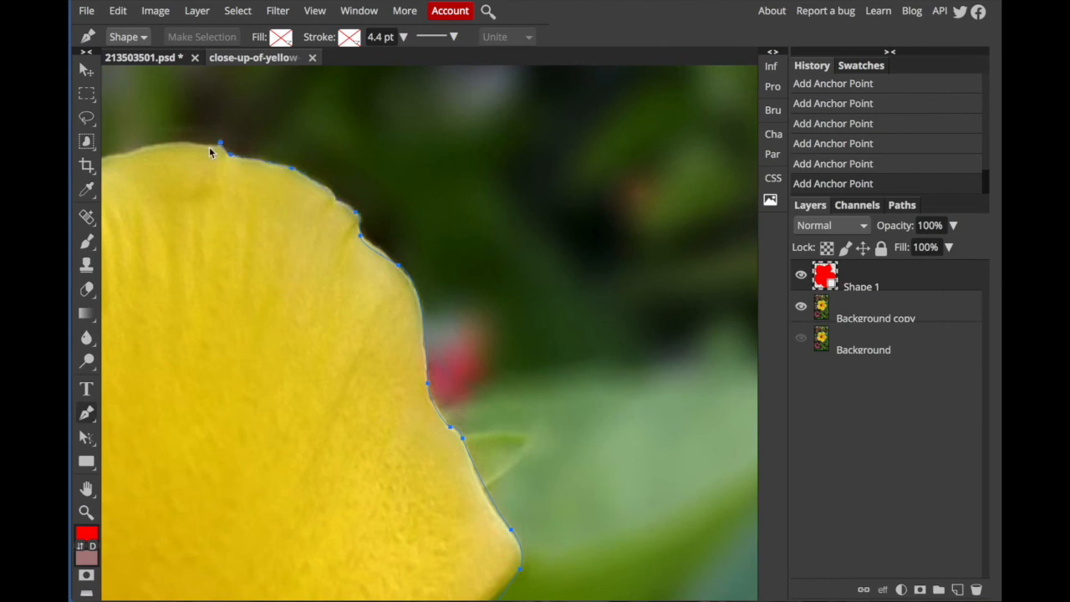
Step: Outline the upper-right petal's rounded crest with path anchors down to the folded tip on its inner side
{"action": "scroll", "coordinate": [209, 147], "scroll_direction": "left", "scroll_amount": 3}
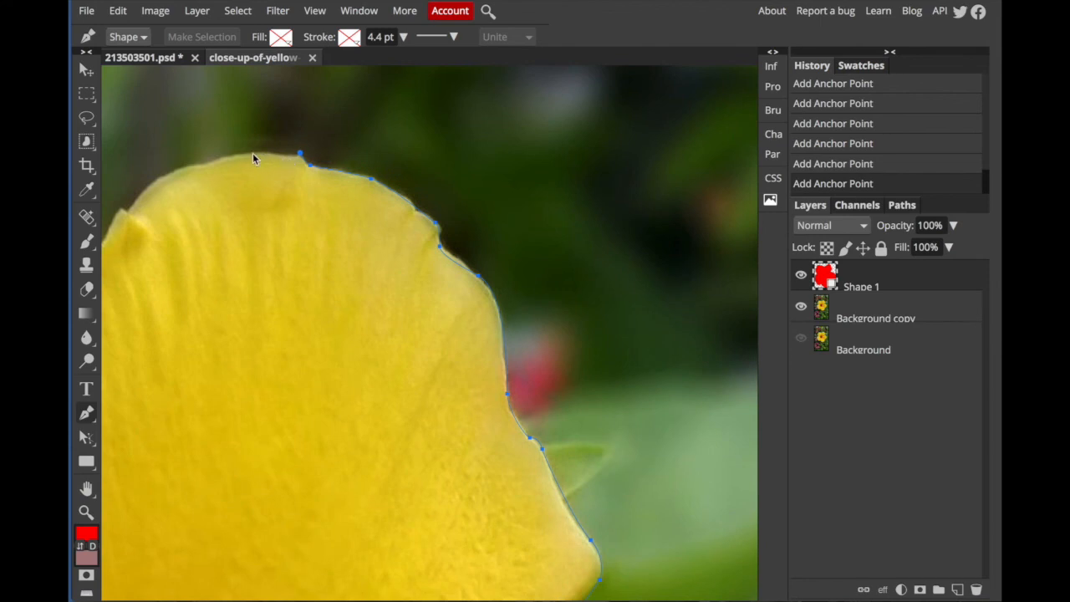
{"action": "left_click_drag", "start_coordinate": [228, 155], "coordinate": [226, 155]}
{"action": "left_click", "coordinate": [187, 169]}
{"action": "left_click_drag", "start_coordinate": [164, 176], "coordinate": [163, 175]}
{"action": "left_click_drag", "start_coordinate": [138, 204], "coordinate": [133, 214]}
{"action": "left_click", "coordinate": [129, 211]}
Step: Trace the upper-right petal's remaining inner edge down to the notch with the upper-left petal and close the path at its starting anchor
{"action": "scroll", "coordinate": [122, 220], "scroll_direction": "left", "scroll_amount": 3}
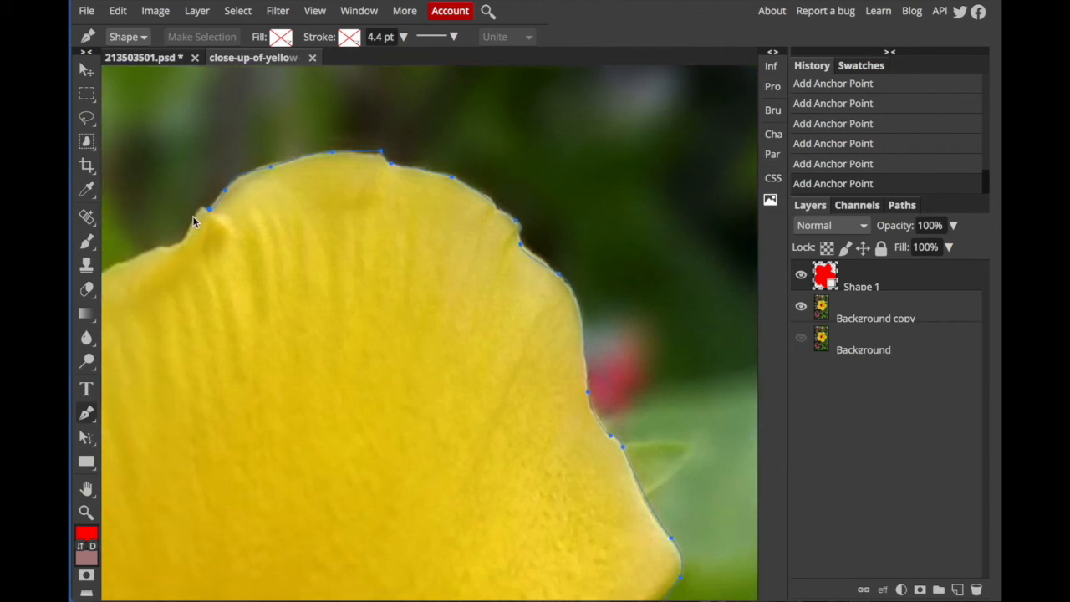
{"action": "left_click_drag", "start_coordinate": [197, 210], "coordinate": [195, 226]}
{"action": "left_click", "coordinate": [168, 249]}
{"action": "left_click_drag", "start_coordinate": [138, 257], "coordinate": [122, 262]}
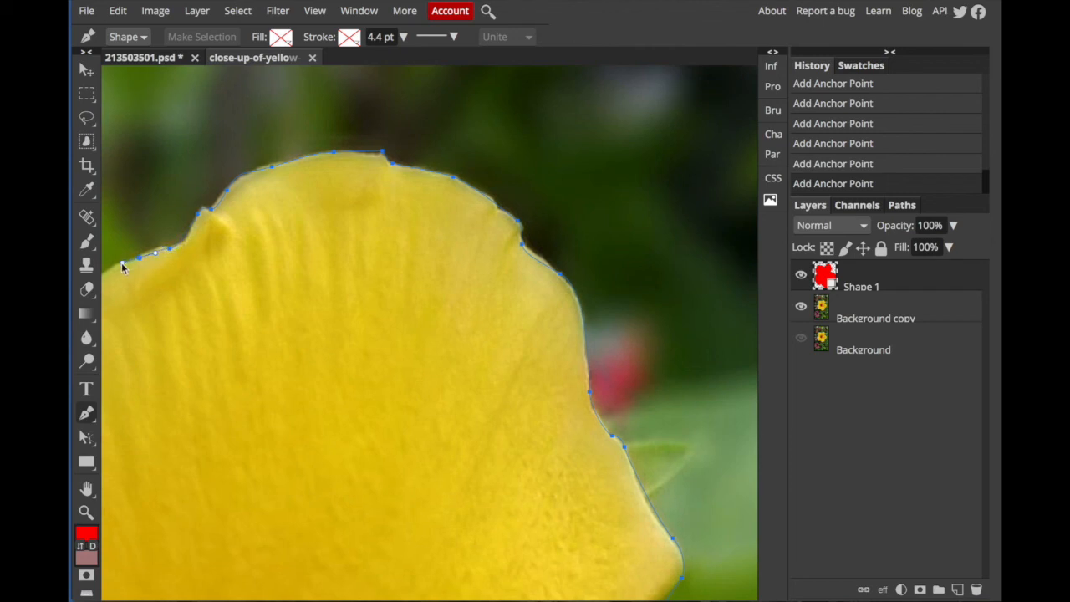
{"action": "scroll", "coordinate": [121, 266], "scroll_direction": "left", "scroll_amount": 5}
{"action": "left_click_drag", "start_coordinate": [197, 290], "coordinate": [167, 331]}
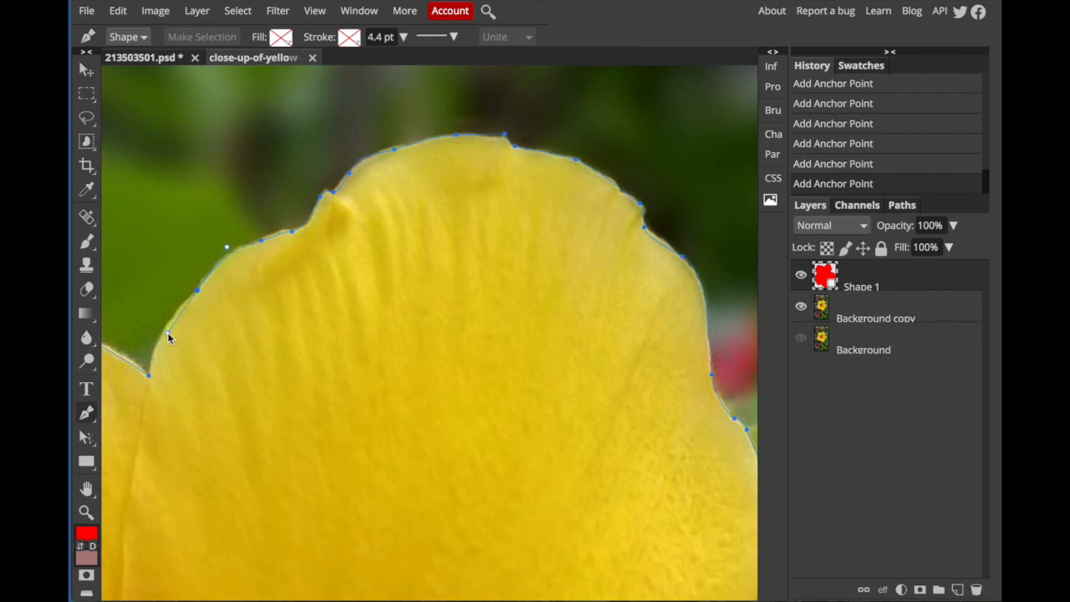
{"action": "left_click_drag", "start_coordinate": [148, 381], "coordinate": [139, 436]}
{"action": "scroll", "coordinate": [165, 375], "scroll_direction": "left", "scroll_amount": 3}
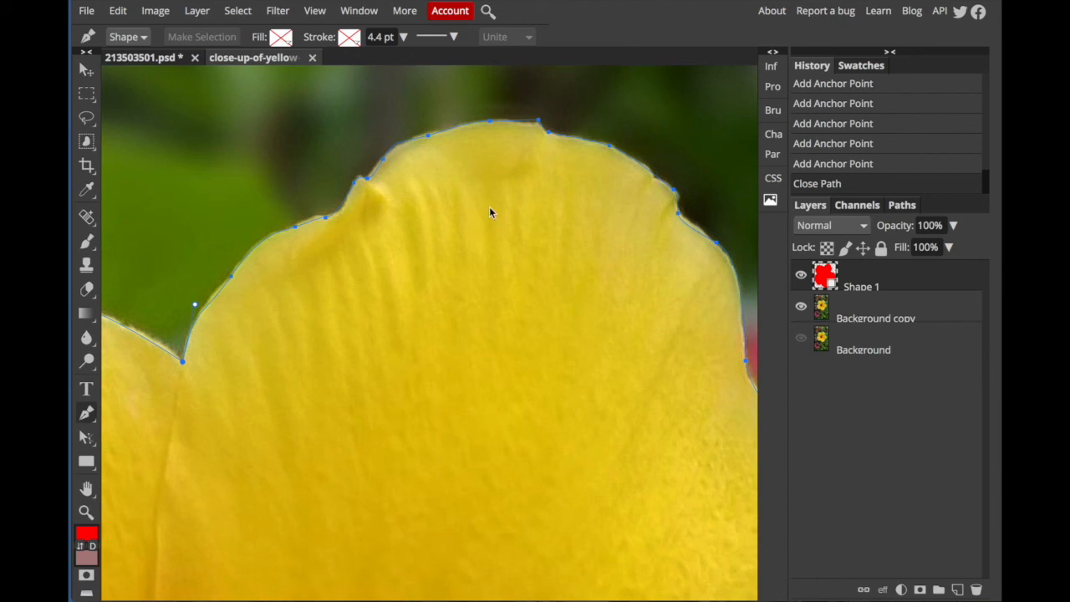
Step: Load the closed "Shape 1" shape path around the whole flower as a selection
{"action": "key", "text": "ctrl+minus"}
{"action": "key", "text": "ctrl+minus"}
{"action": "key", "text": "ctrl+minus"}
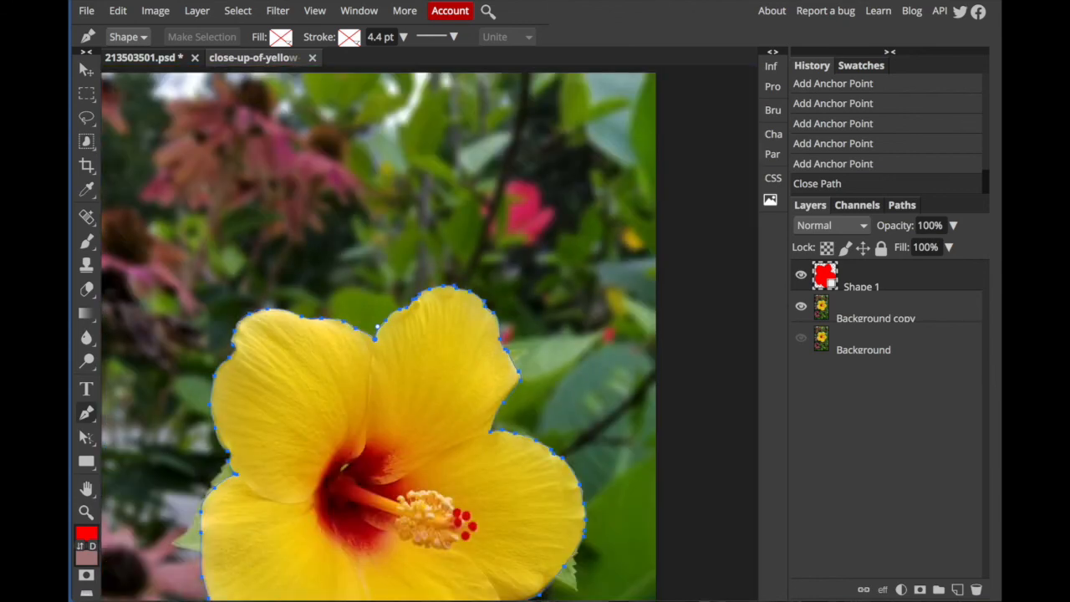
{"action": "scroll", "coordinate": [379, 333], "scroll_direction": "down", "scroll_amount": 3}
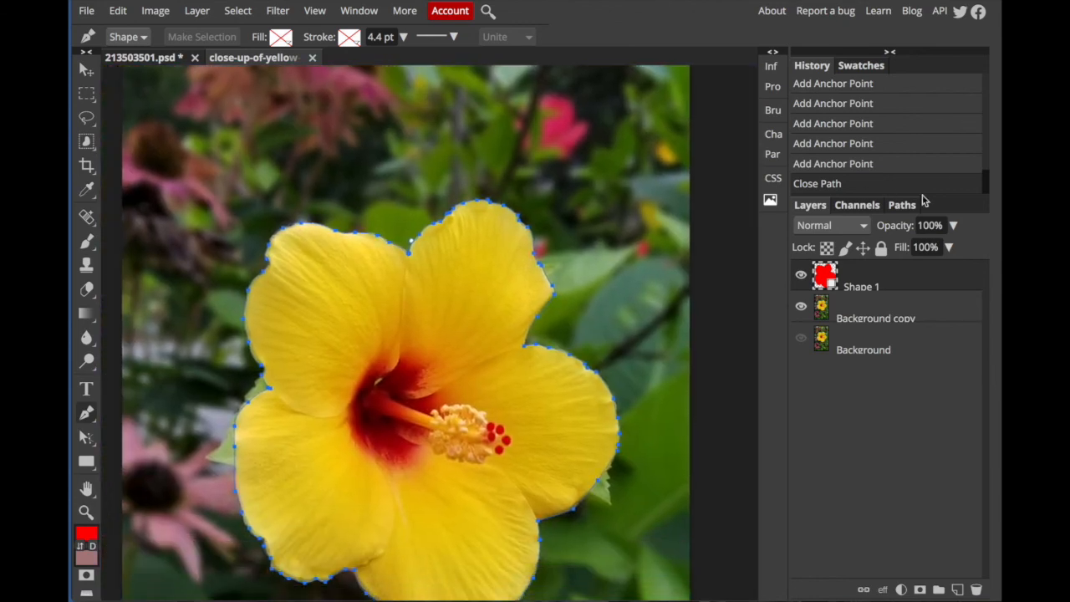
{"action": "left_click", "coordinate": [903, 208]}
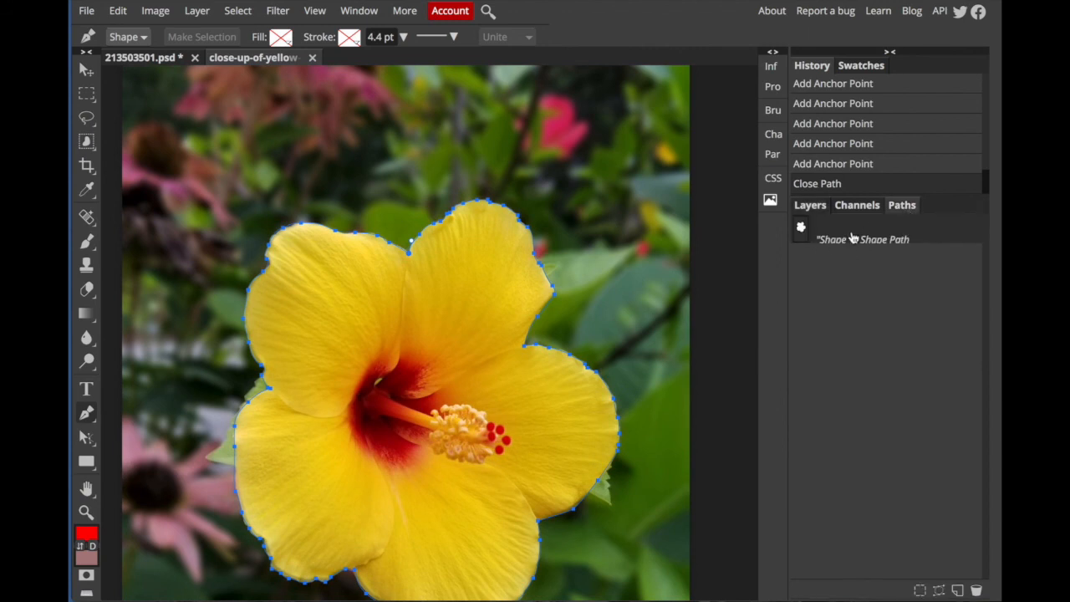
{"action": "left_click", "coordinate": [920, 591]}
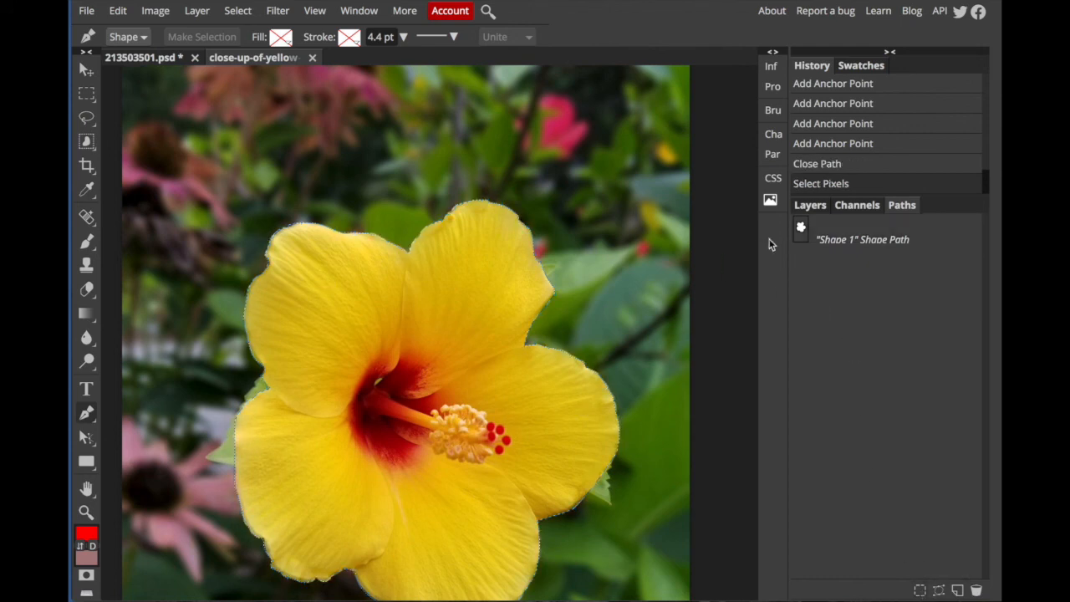
Step: Copy the selected flower from the Background copy layer onto a new layer with Layer Via Copy
{"action": "left_click", "coordinate": [811, 205]}
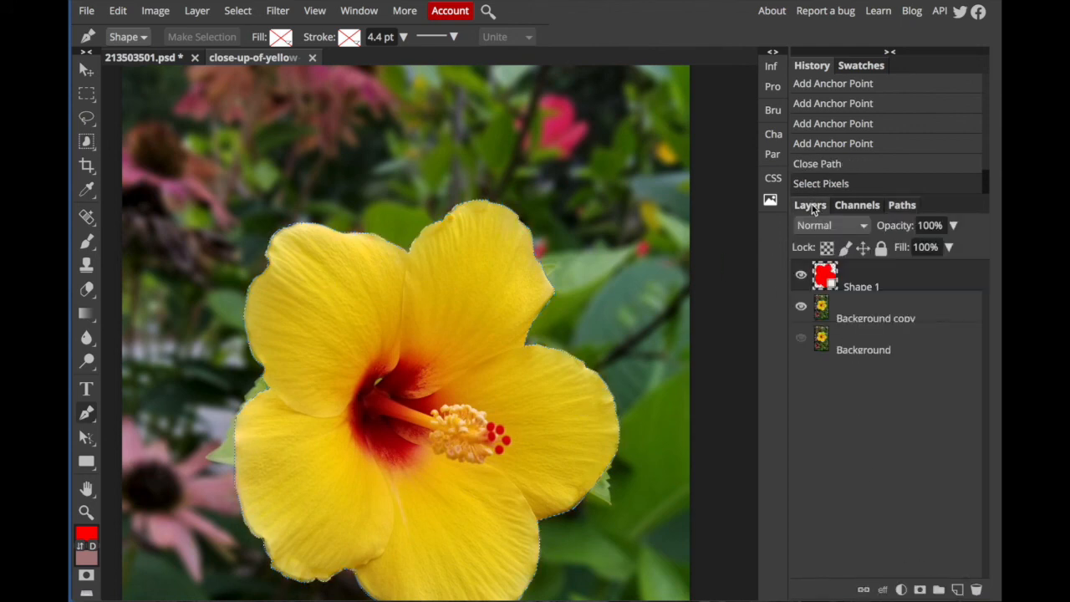
{"action": "left_click", "coordinate": [851, 311]}
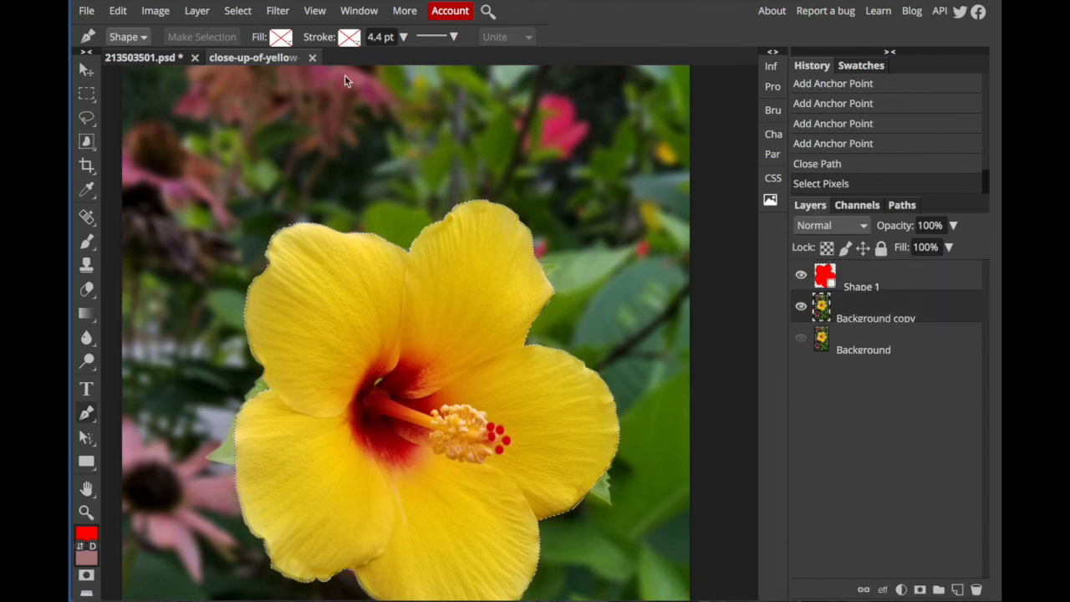
{"action": "left_click", "coordinate": [198, 12]}
{"action": "mouse_move", "coordinate": [209, 33]}
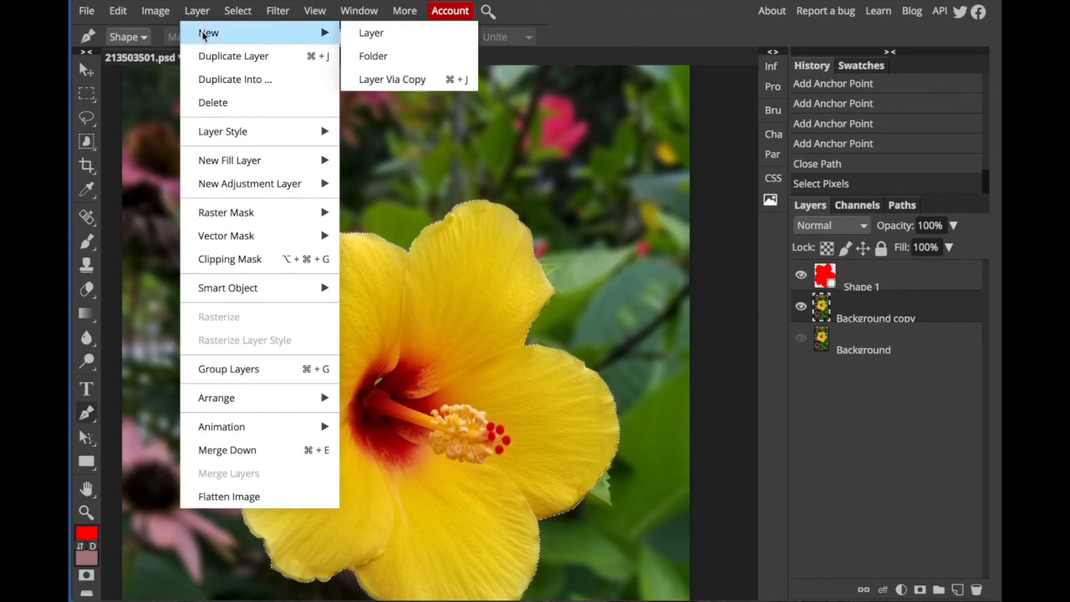
{"action": "left_click", "coordinate": [408, 84]}
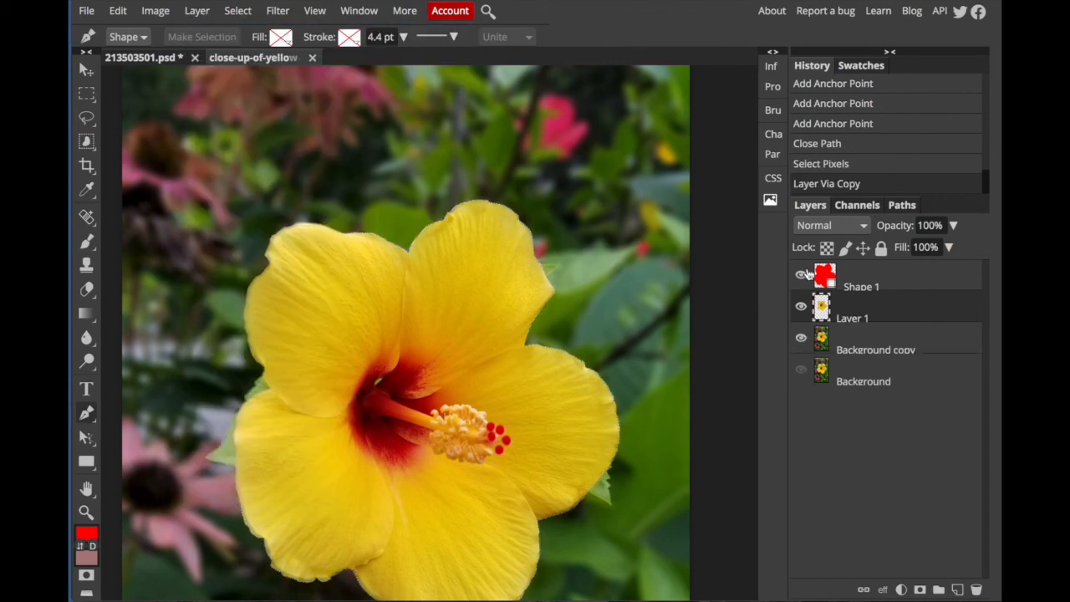
Step: Check the flower cutout by toggling the Background copy layer's visibility, and hide the Shape 1 layer
{"action": "left_click", "coordinate": [801, 338]}
{"action": "left_click", "coordinate": [801, 338]}
{"action": "left_click", "coordinate": [802, 280]}
Step: Apply a Black & White adjustment to the Background copy layer with Yellow at 85 and Green at 204
{"action": "left_click", "coordinate": [869, 343]}
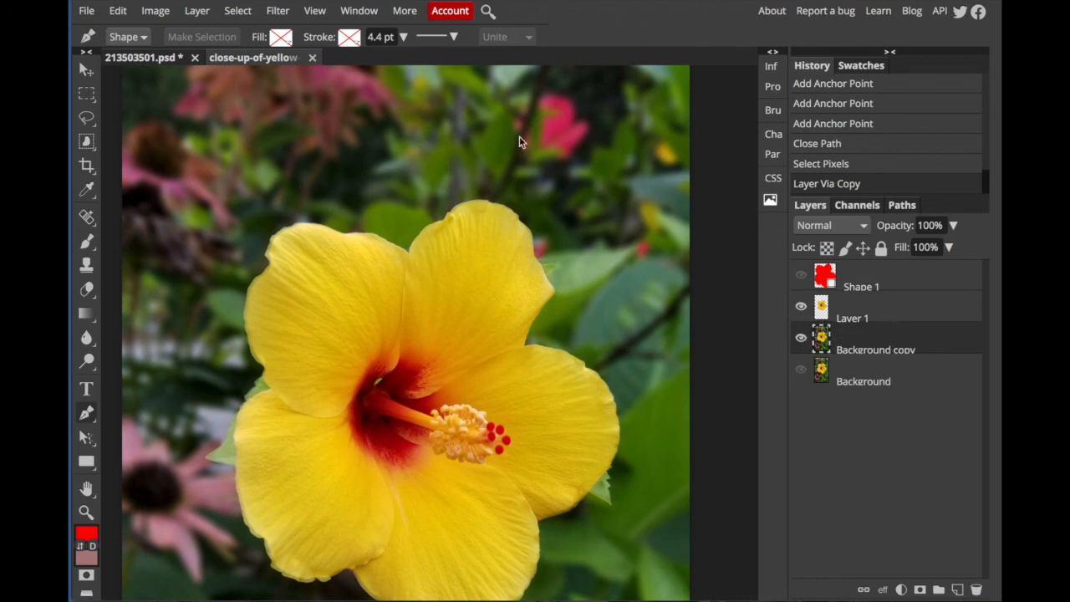
{"action": "left_click", "coordinate": [155, 11]}
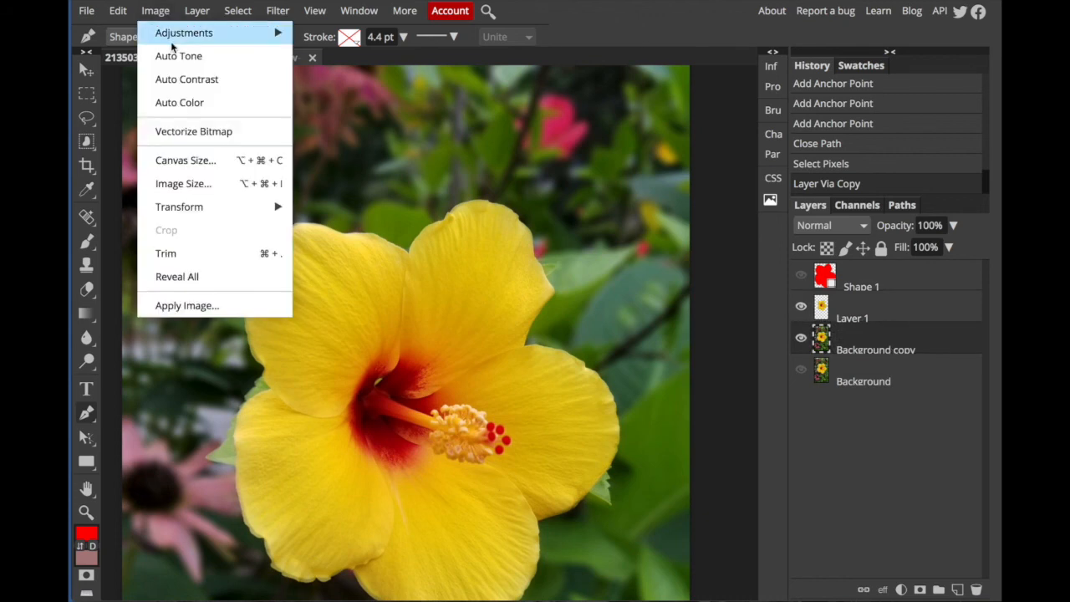
{"action": "mouse_move", "coordinate": [191, 33]}
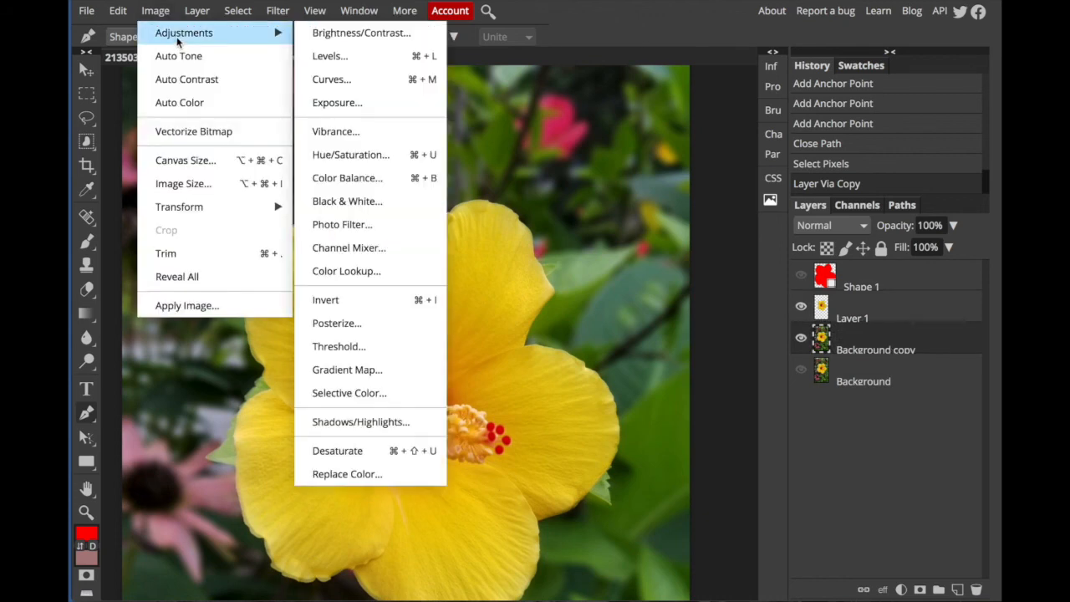
{"action": "left_click", "coordinate": [366, 207]}
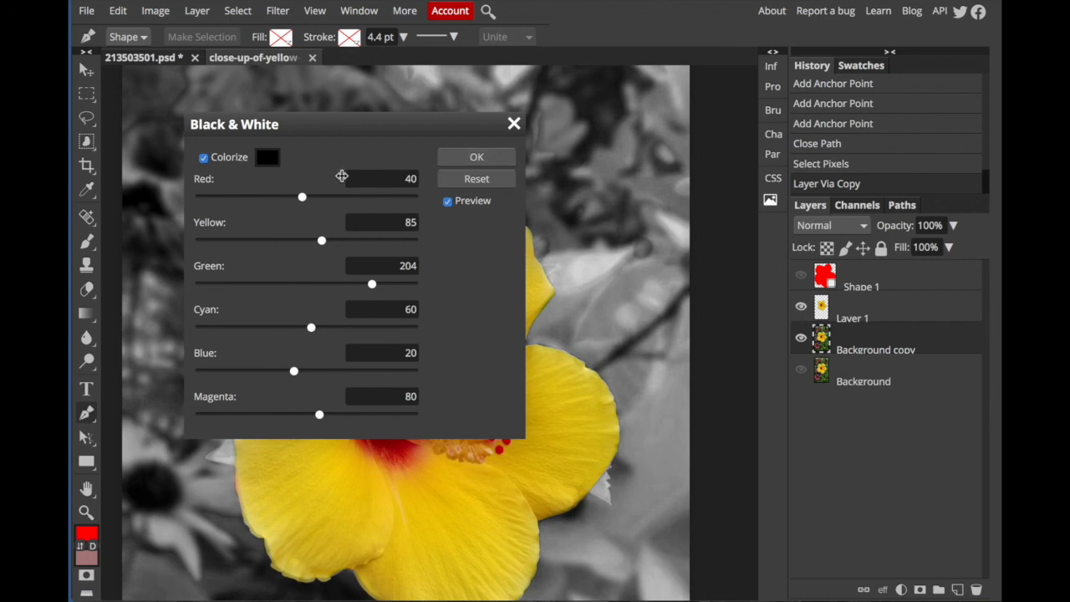
{"action": "left_click", "coordinate": [494, 157]}
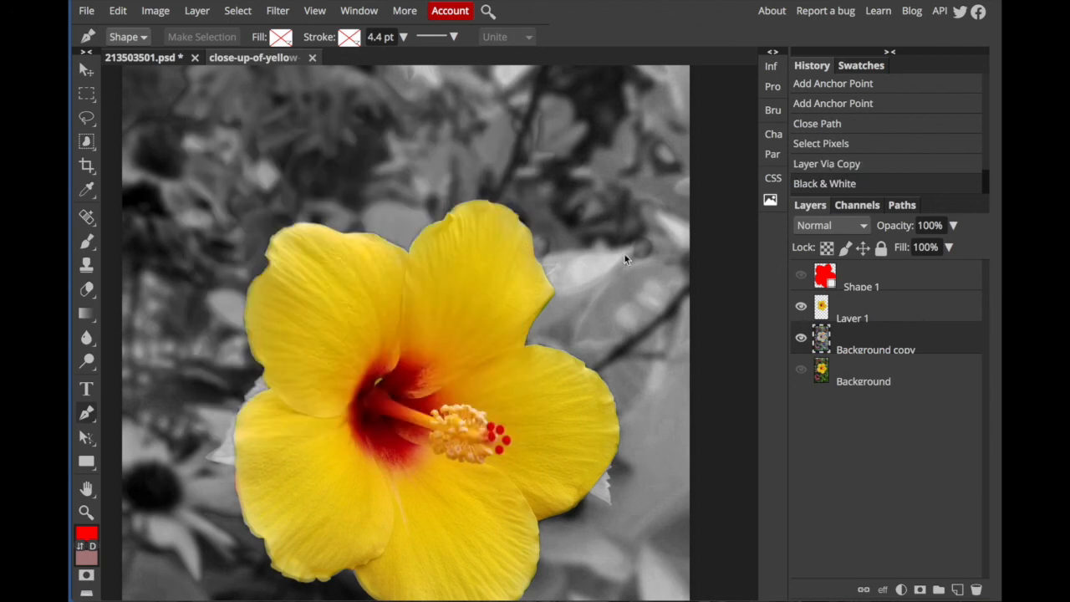
{"action": "key", "text": "ctrl+0"}
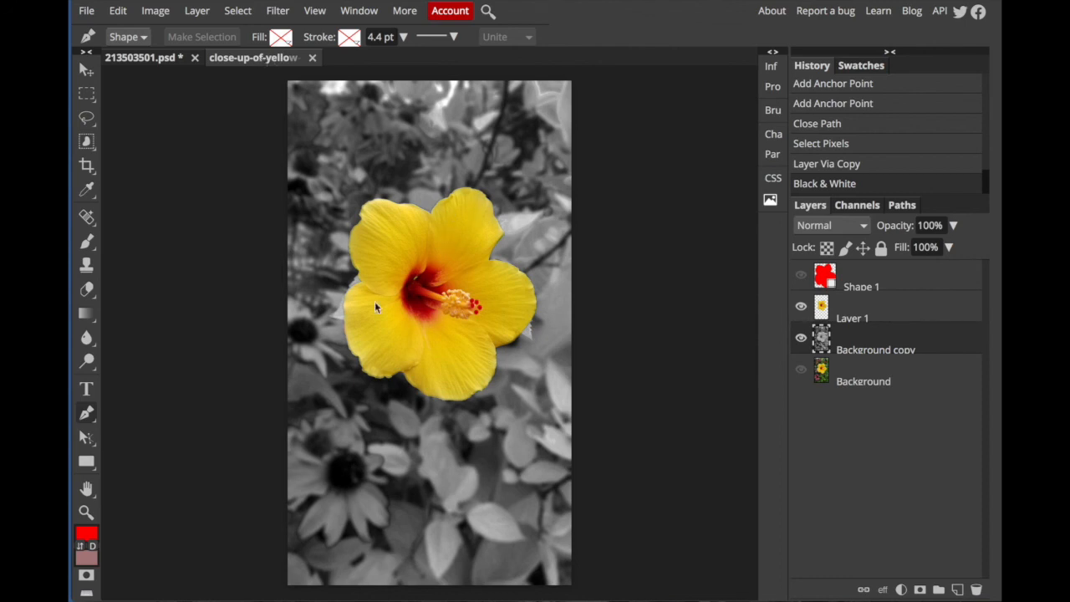
Step: Switch to the 213503501.psd document and view the file formats available for exporting it
{"action": "left_click", "coordinate": [158, 58]}
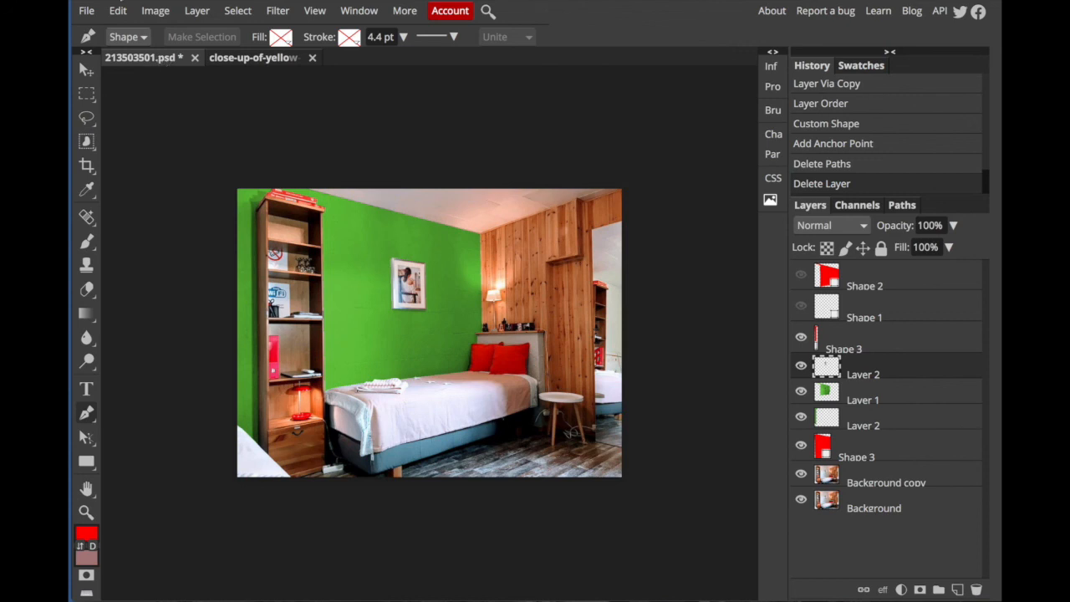
{"action": "left_click", "coordinate": [88, 12]}
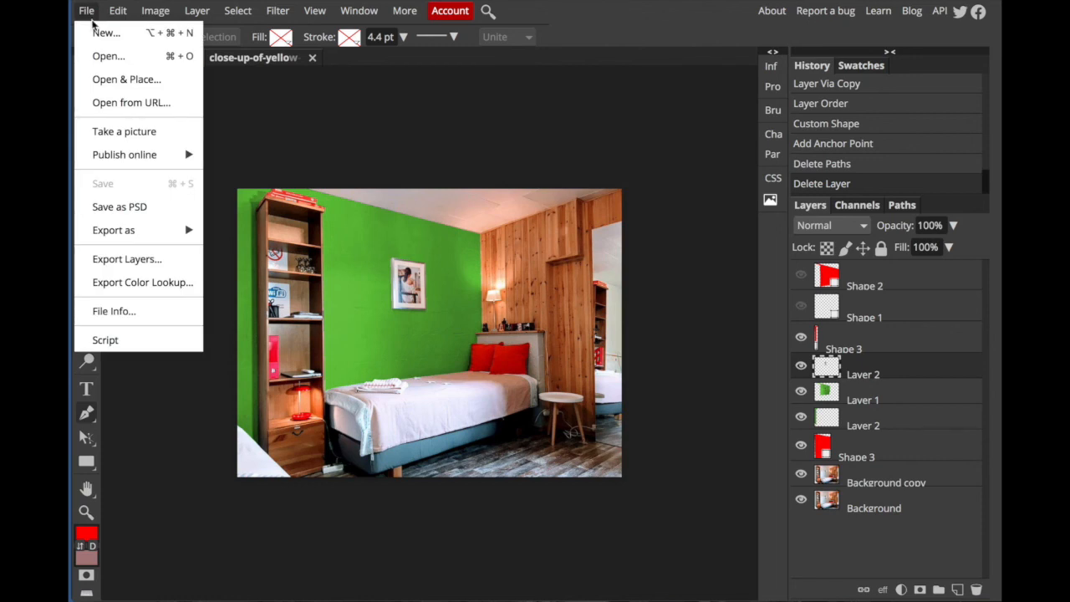
{"action": "mouse_move", "coordinate": [132, 230]}
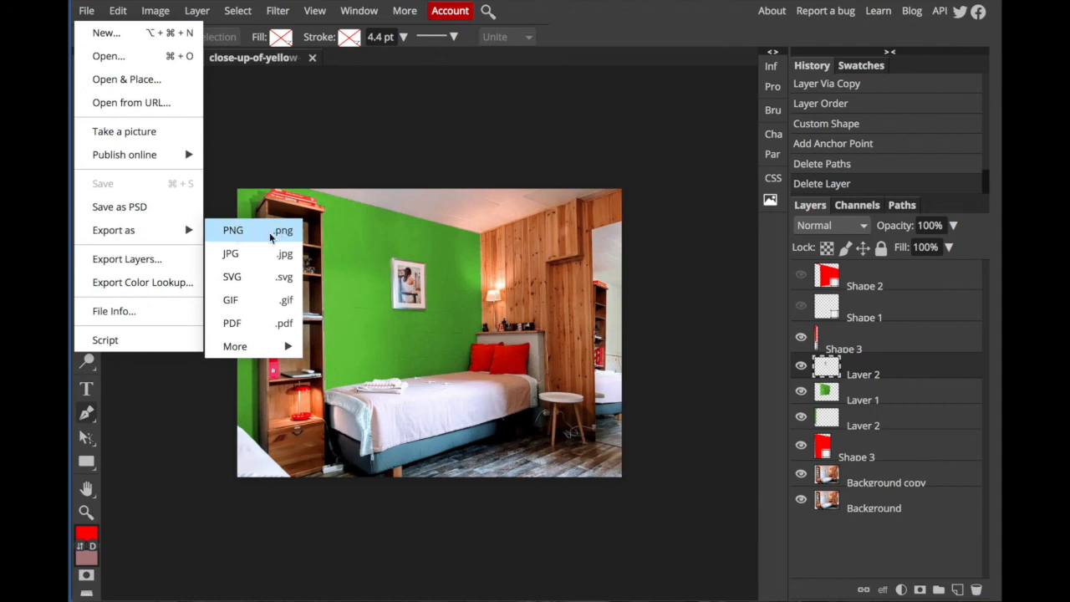
{"action": "left_click", "coordinate": [389, 146]}
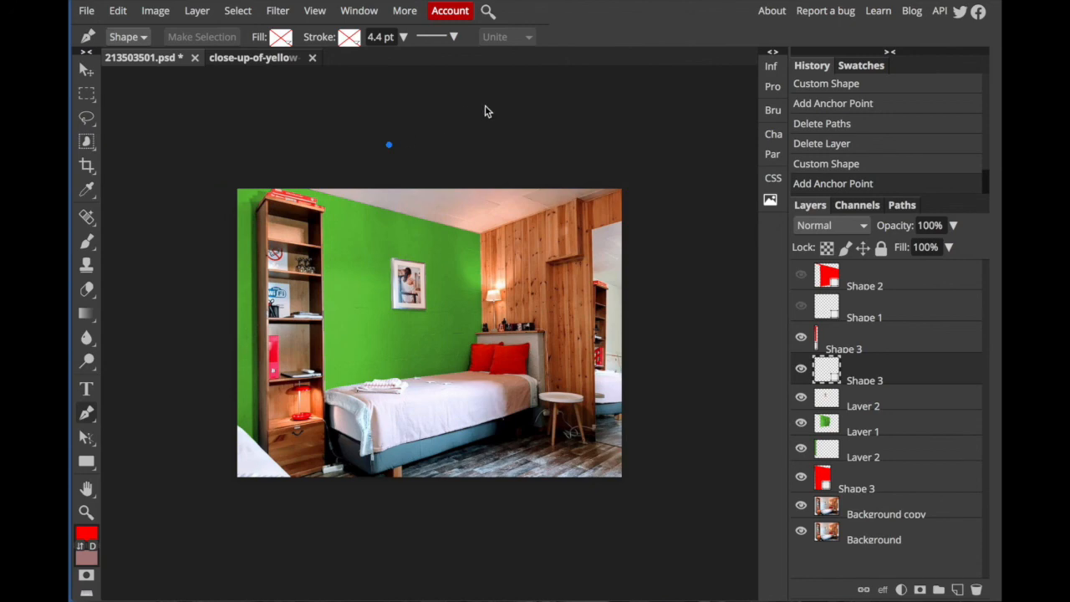